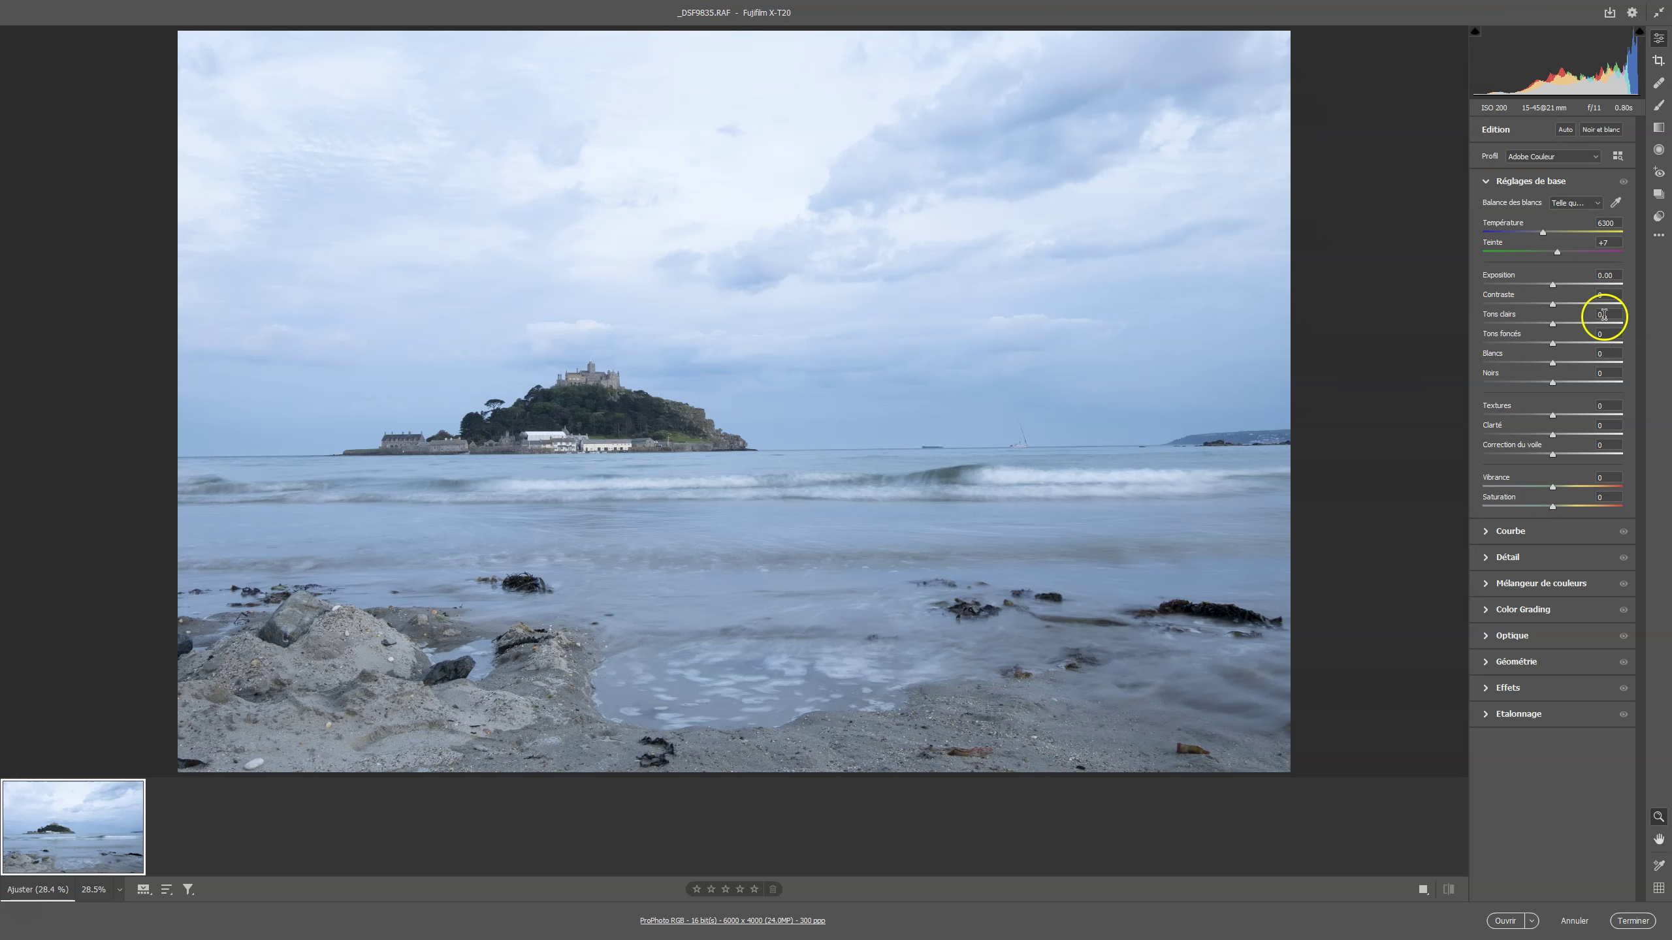
Straighten the photo by aligning it to the sea horizon, apply the crop, and fit the image to the screen.
left_click(1659, 60)
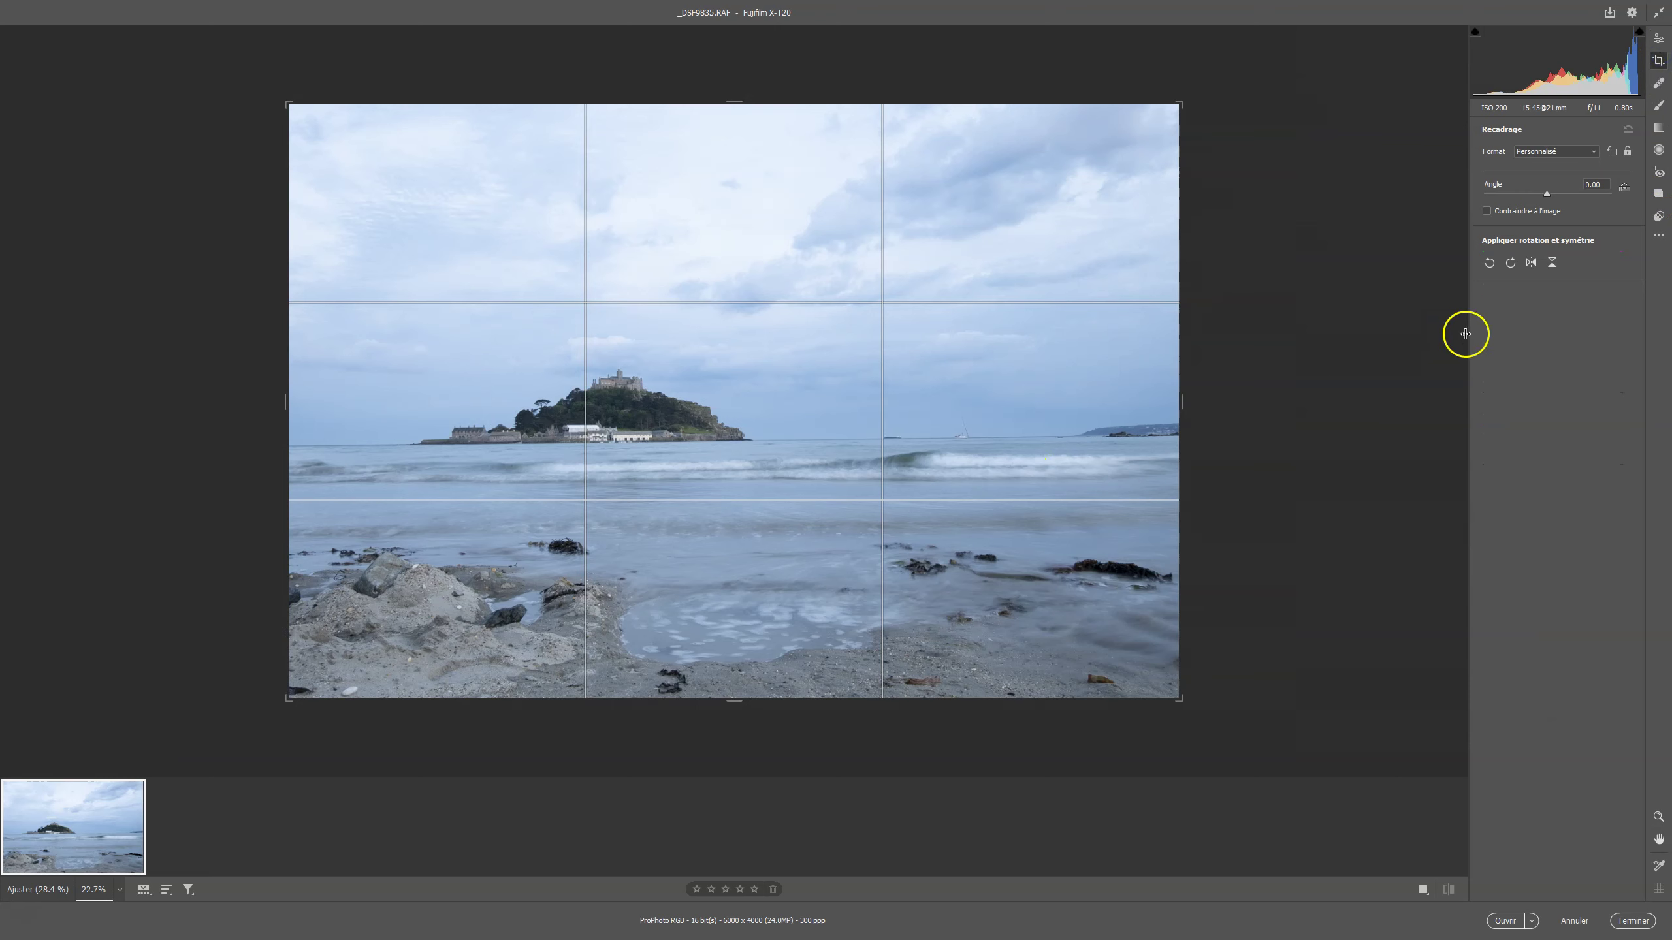
left_click(1624, 188)
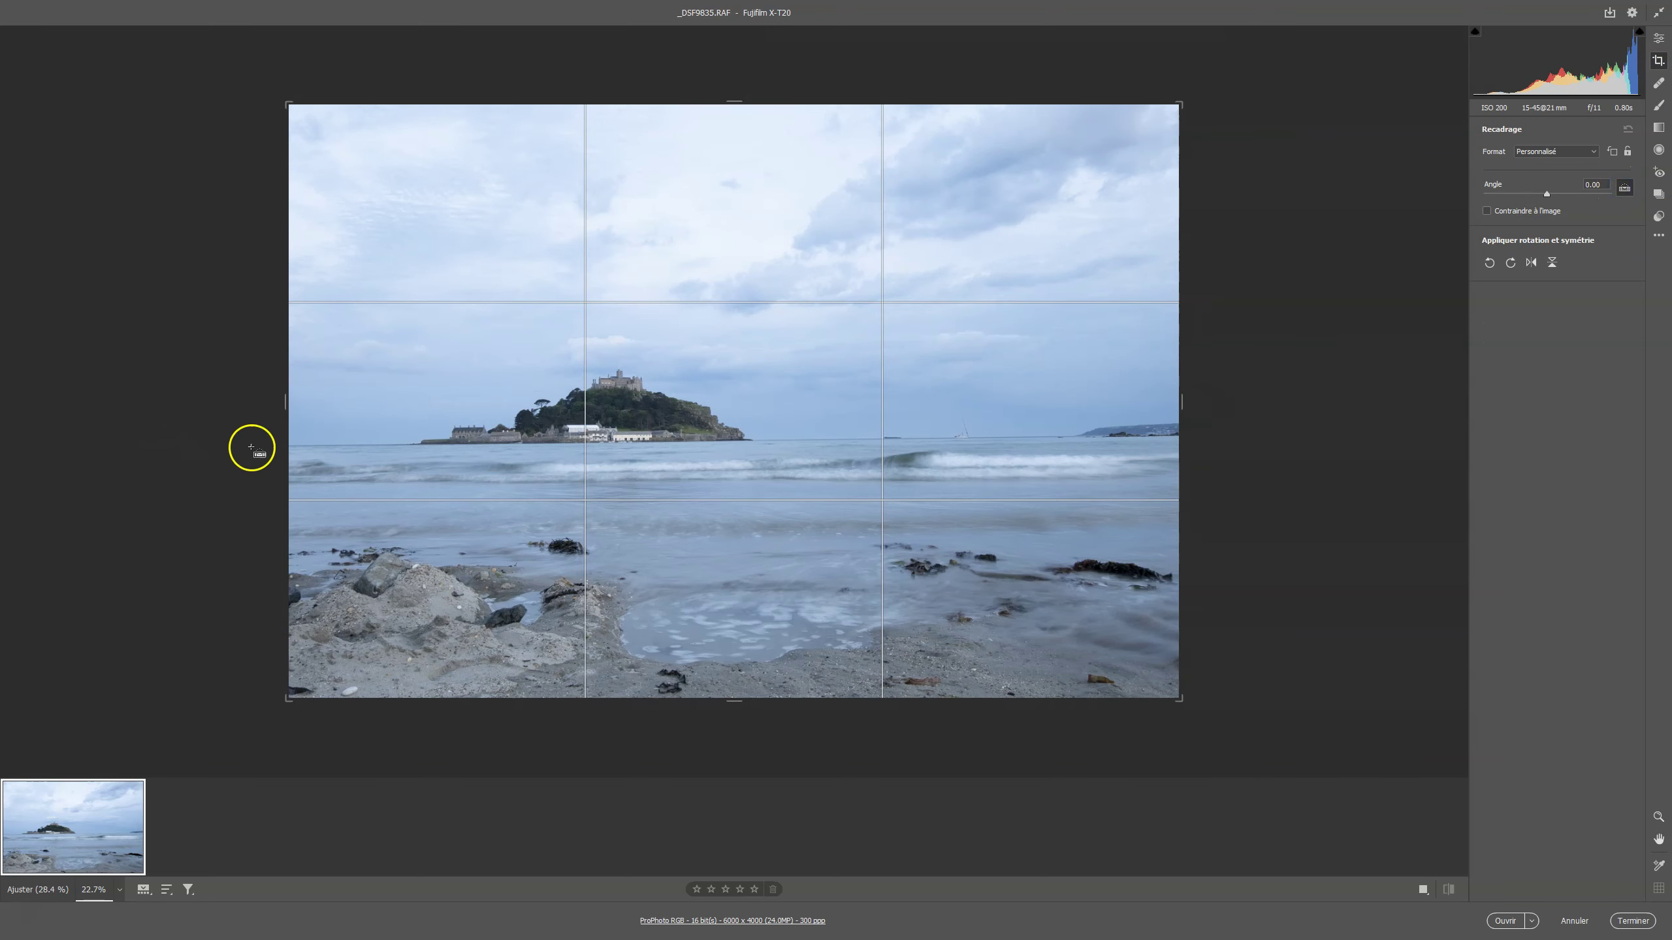
left_click_drag(282, 444, 1238, 438)
left_click(1198, 483)
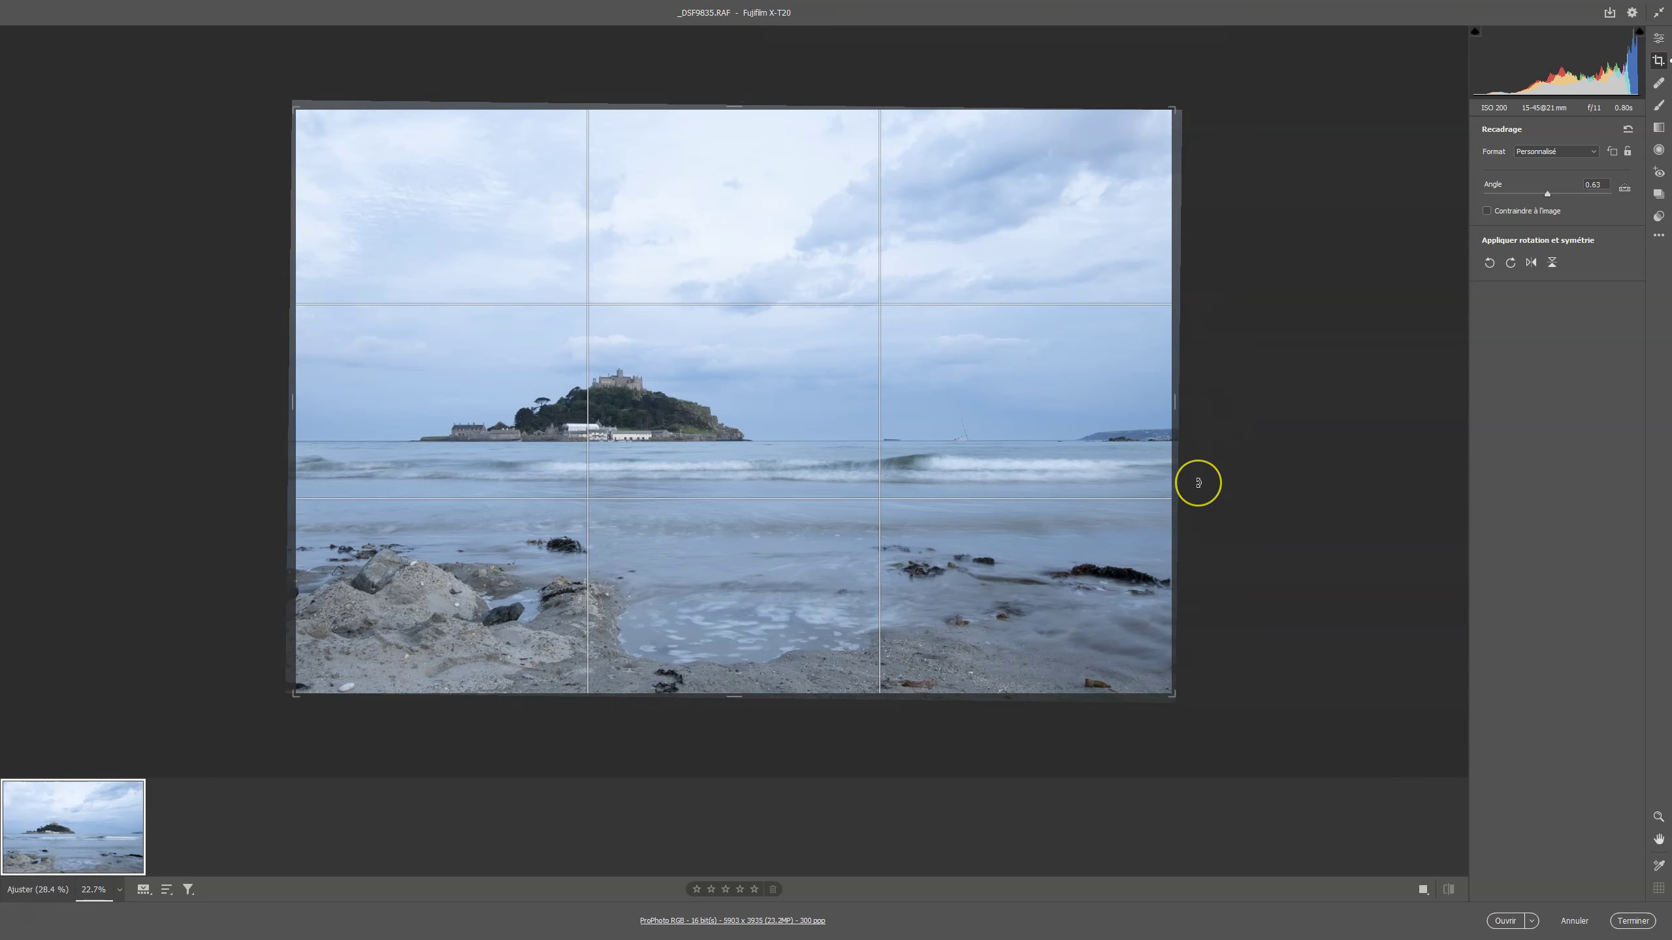
key("Return")
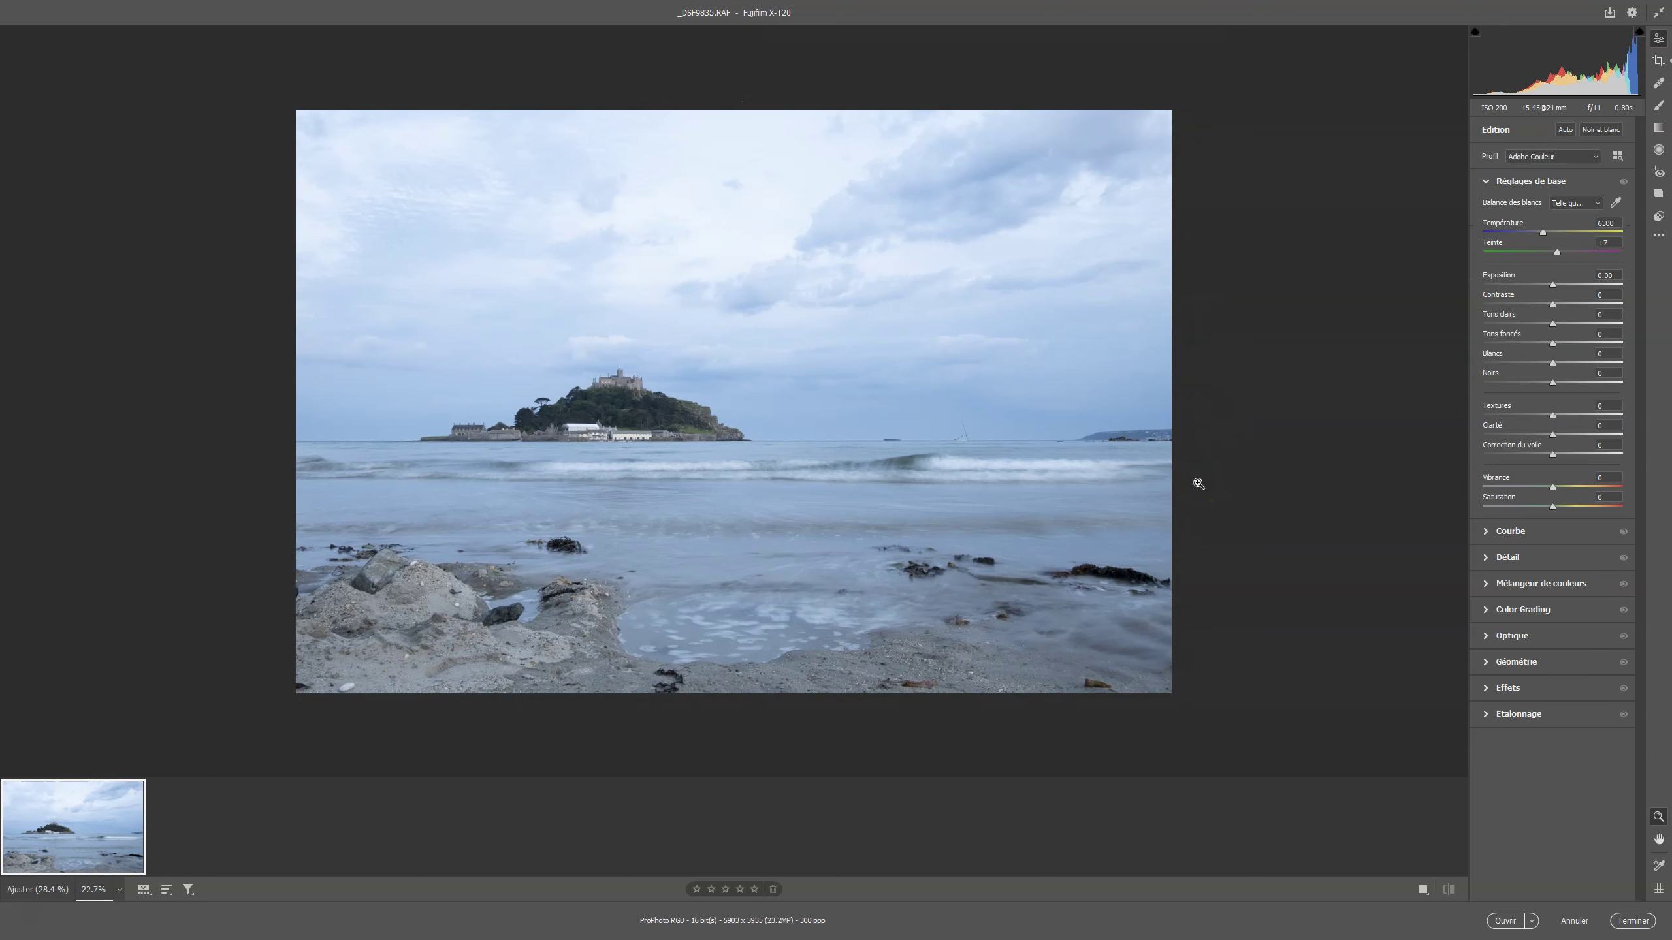
right_click(1068, 428)
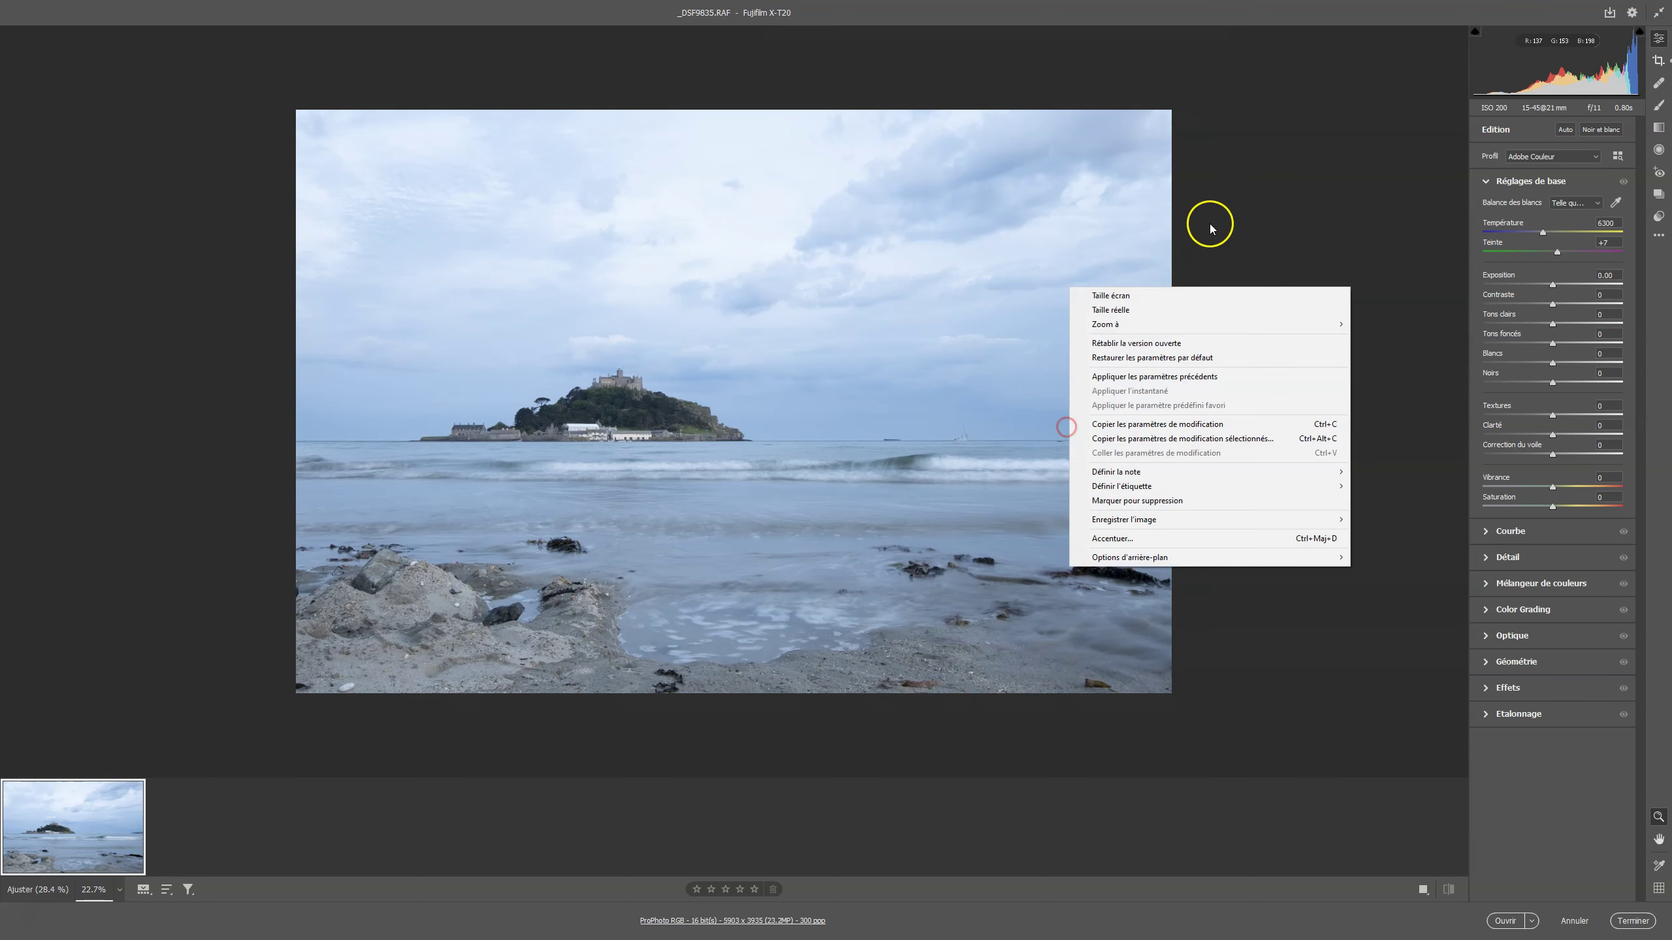
left_click(1168, 294)
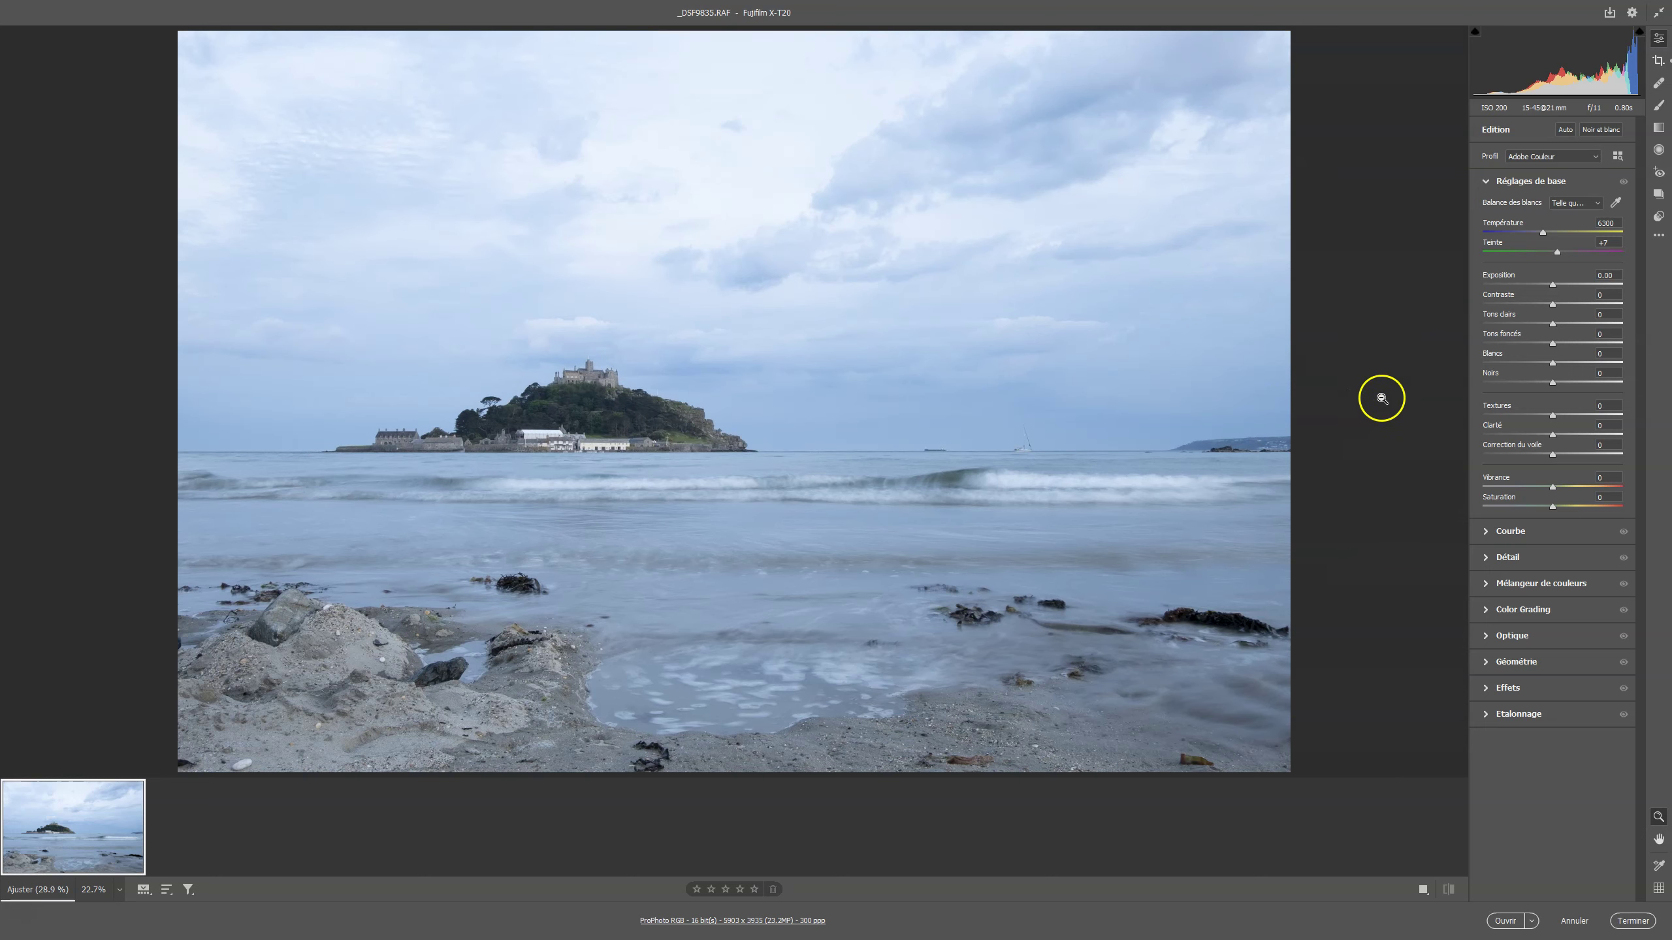
Sample the white balance from the island's white building, and set exposure to -0.65, highlights to -59 and shadows to +32.
left_click(1616, 203)
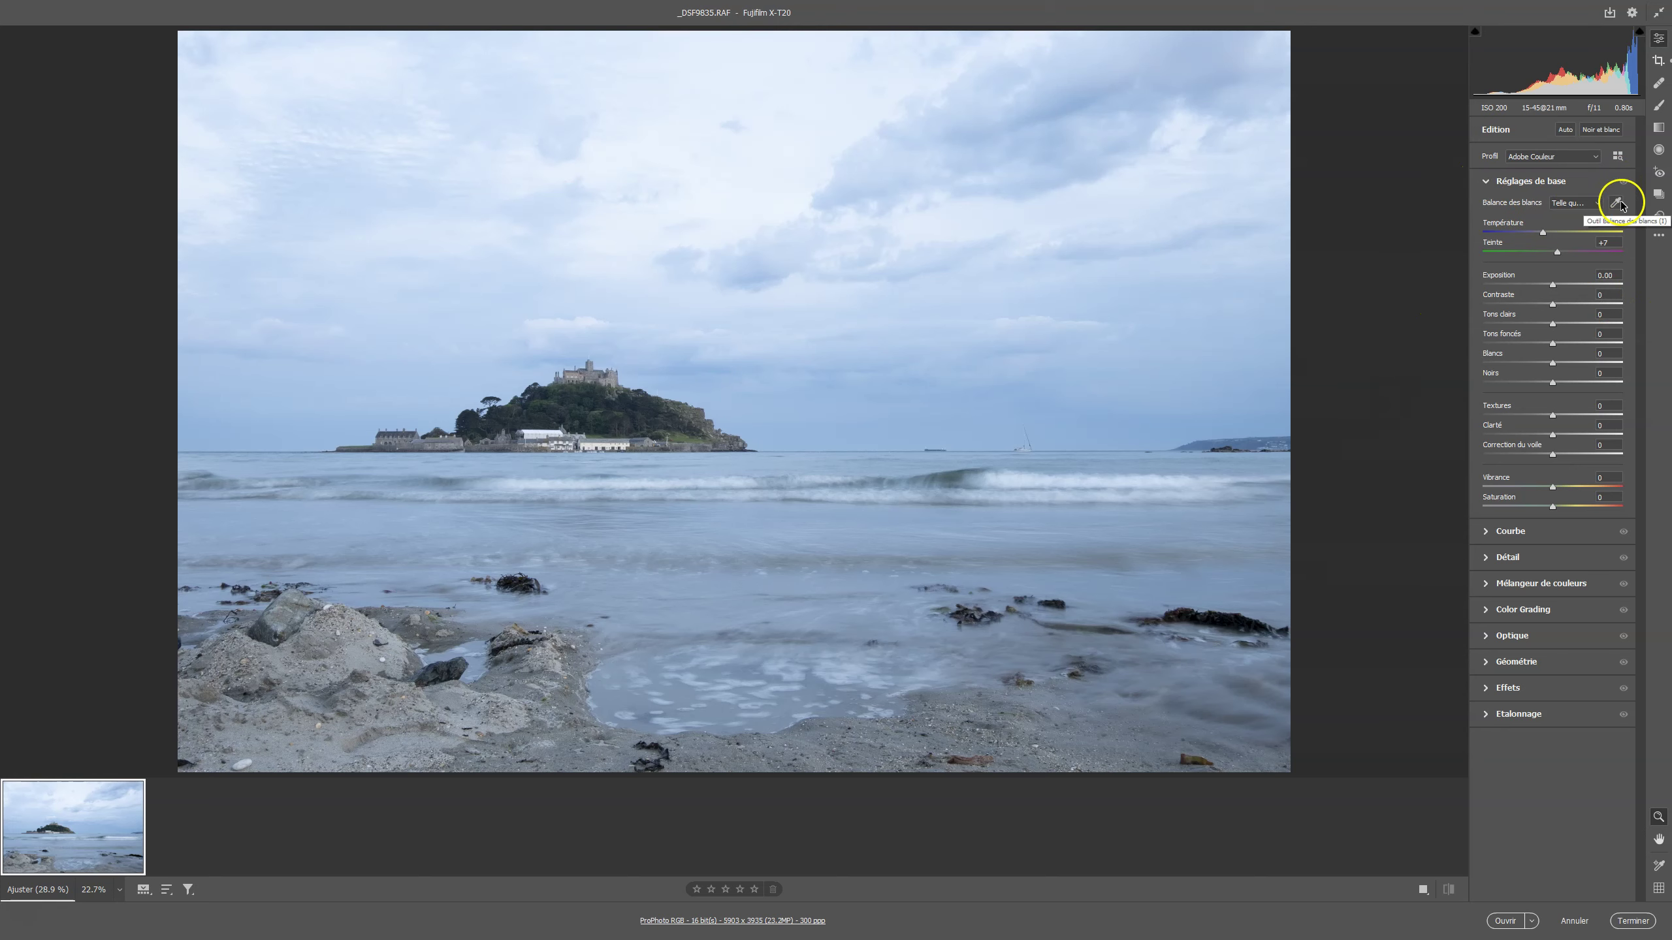
left_click(531, 436)
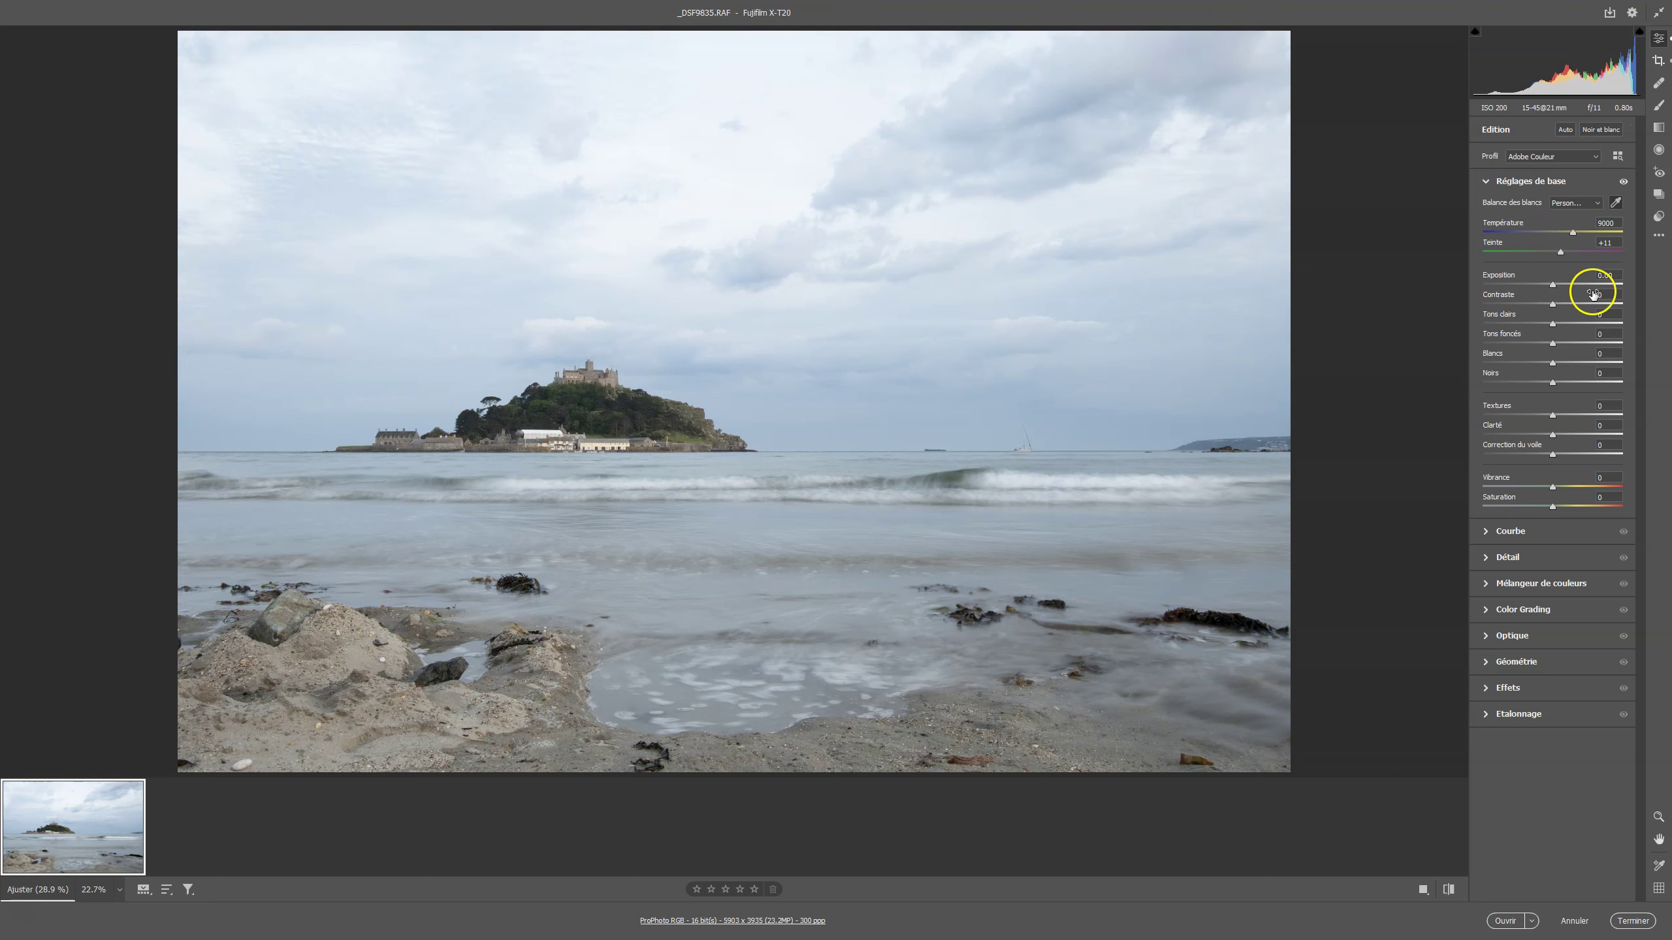
left_click(1554, 287)
left_click_drag(1554, 287, 1544, 287)
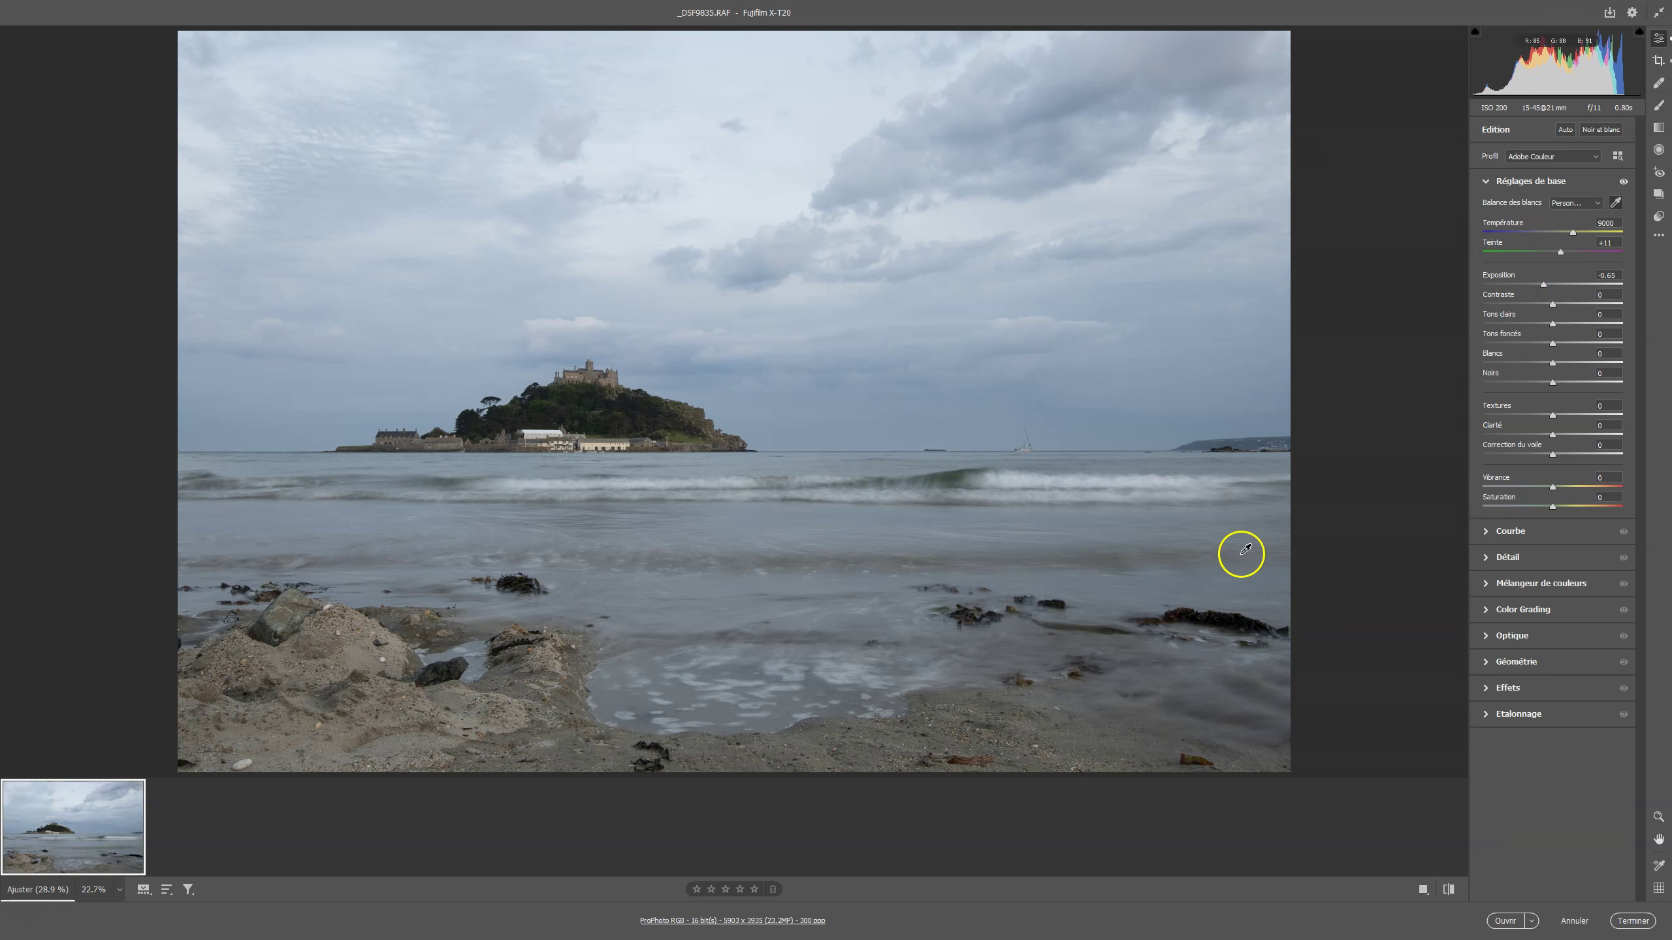
left_click_drag(1246, 548, 1323, 472)
left_click_drag(1552, 343, 1513, 324)
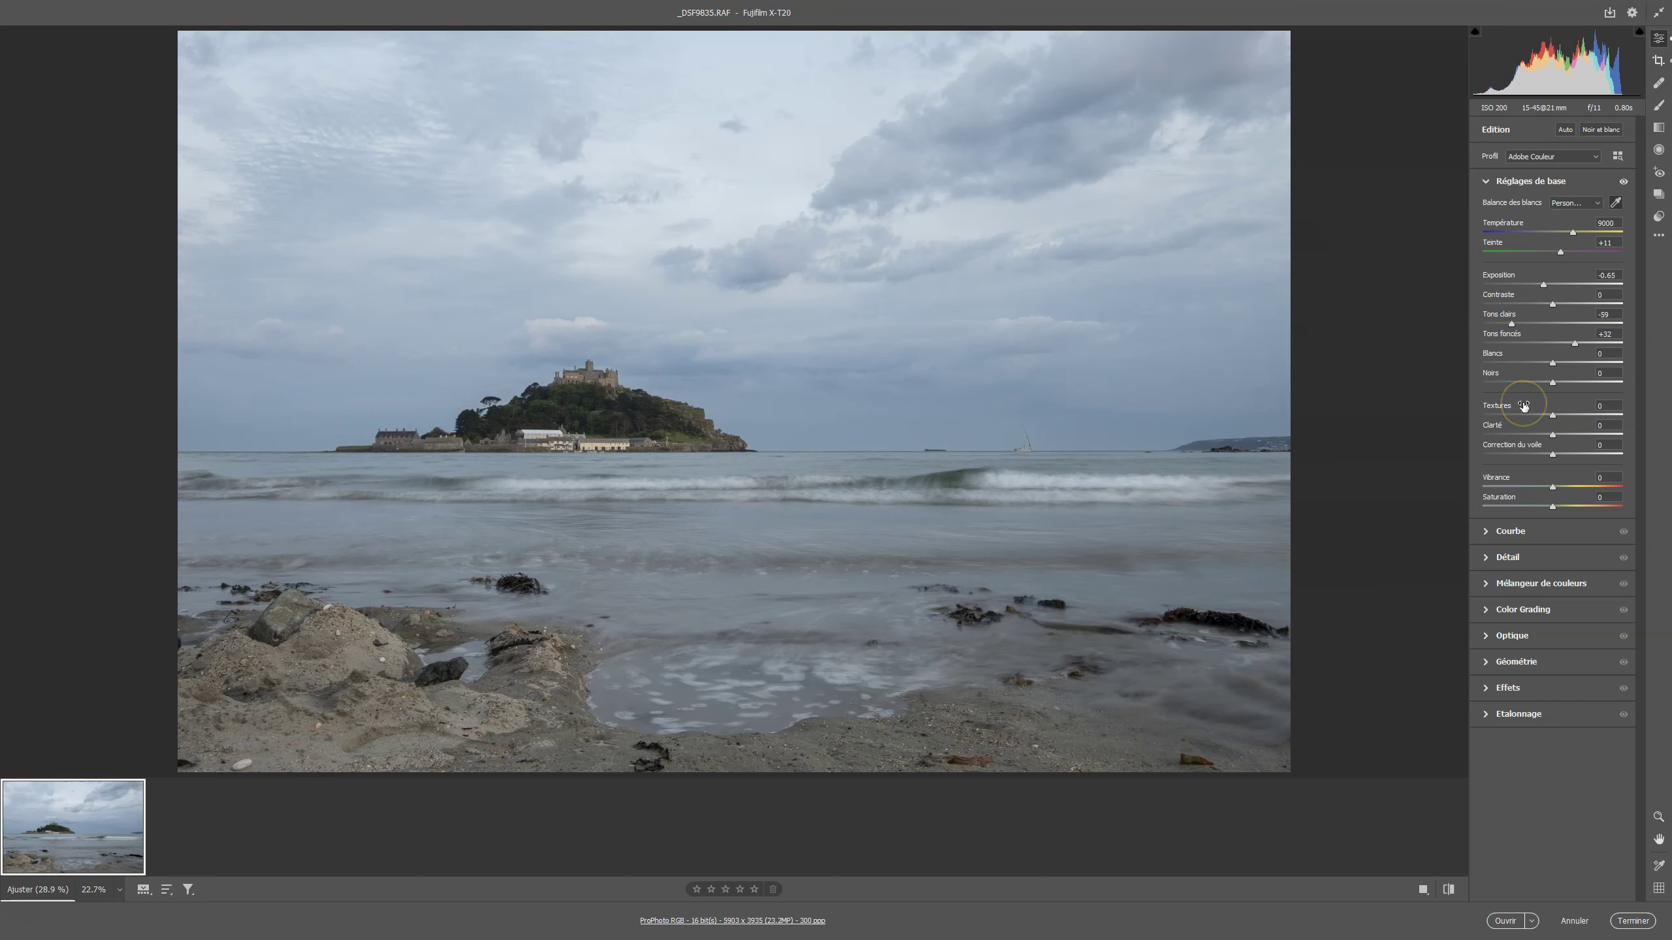
Open the developed raw photo in Photoshop and launch Viveza 3 from the Nik Collection selective tool, moved clear of the image.
left_click(1535, 834)
left_click(1505, 921)
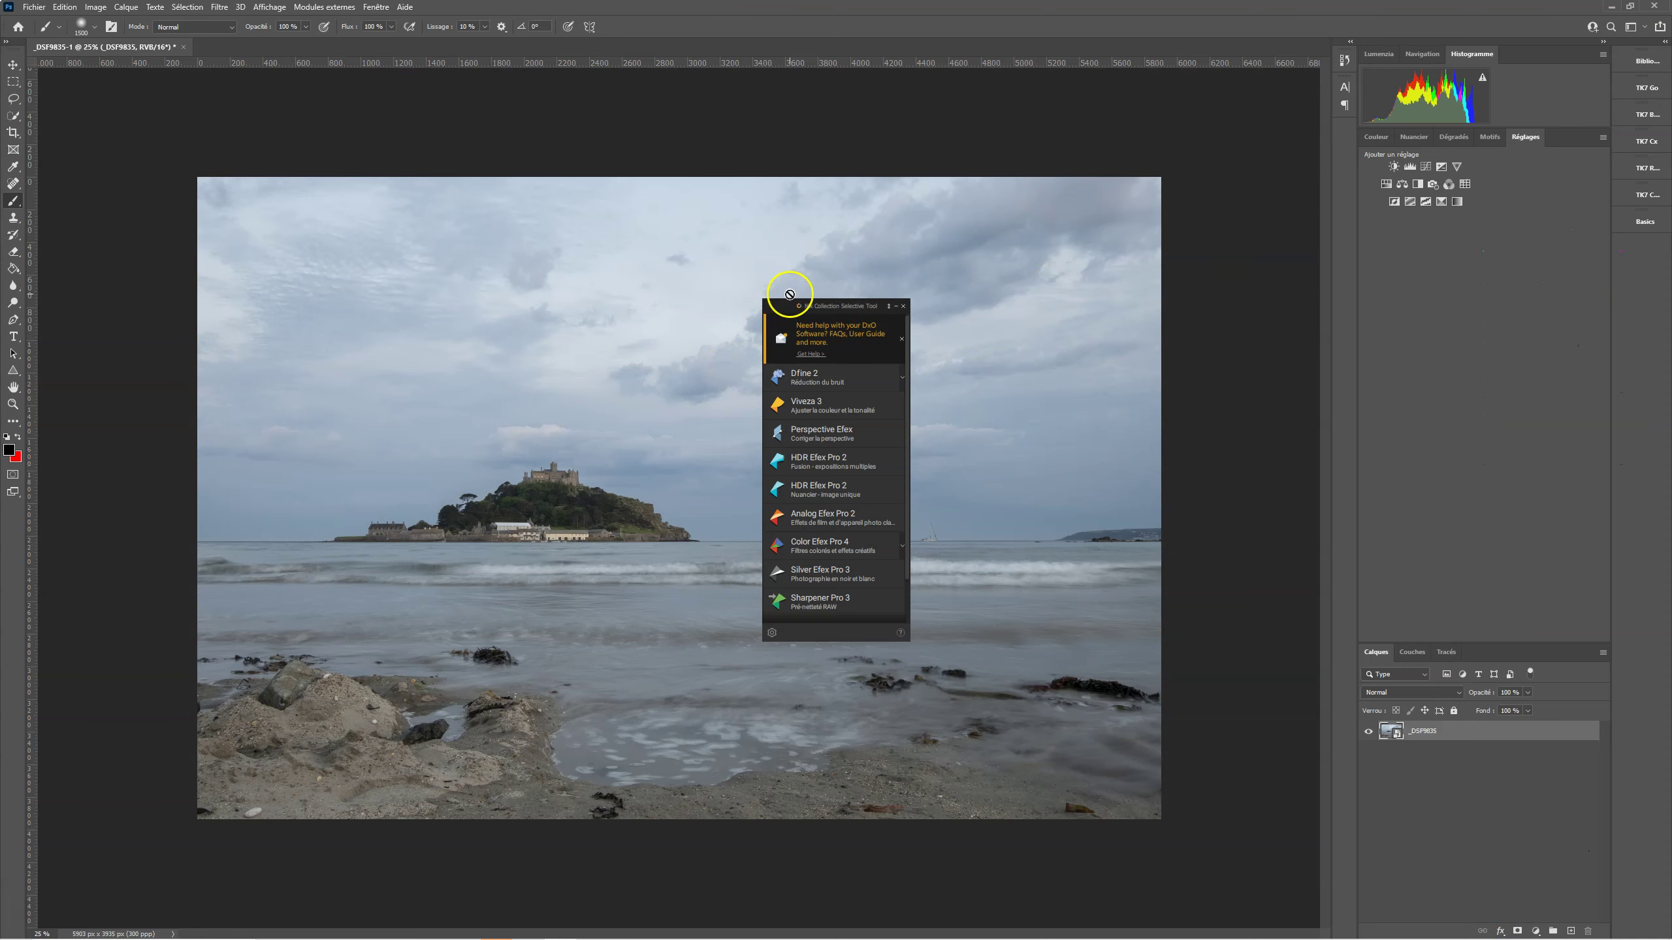
left_click_drag(781, 308, 1201, 103)
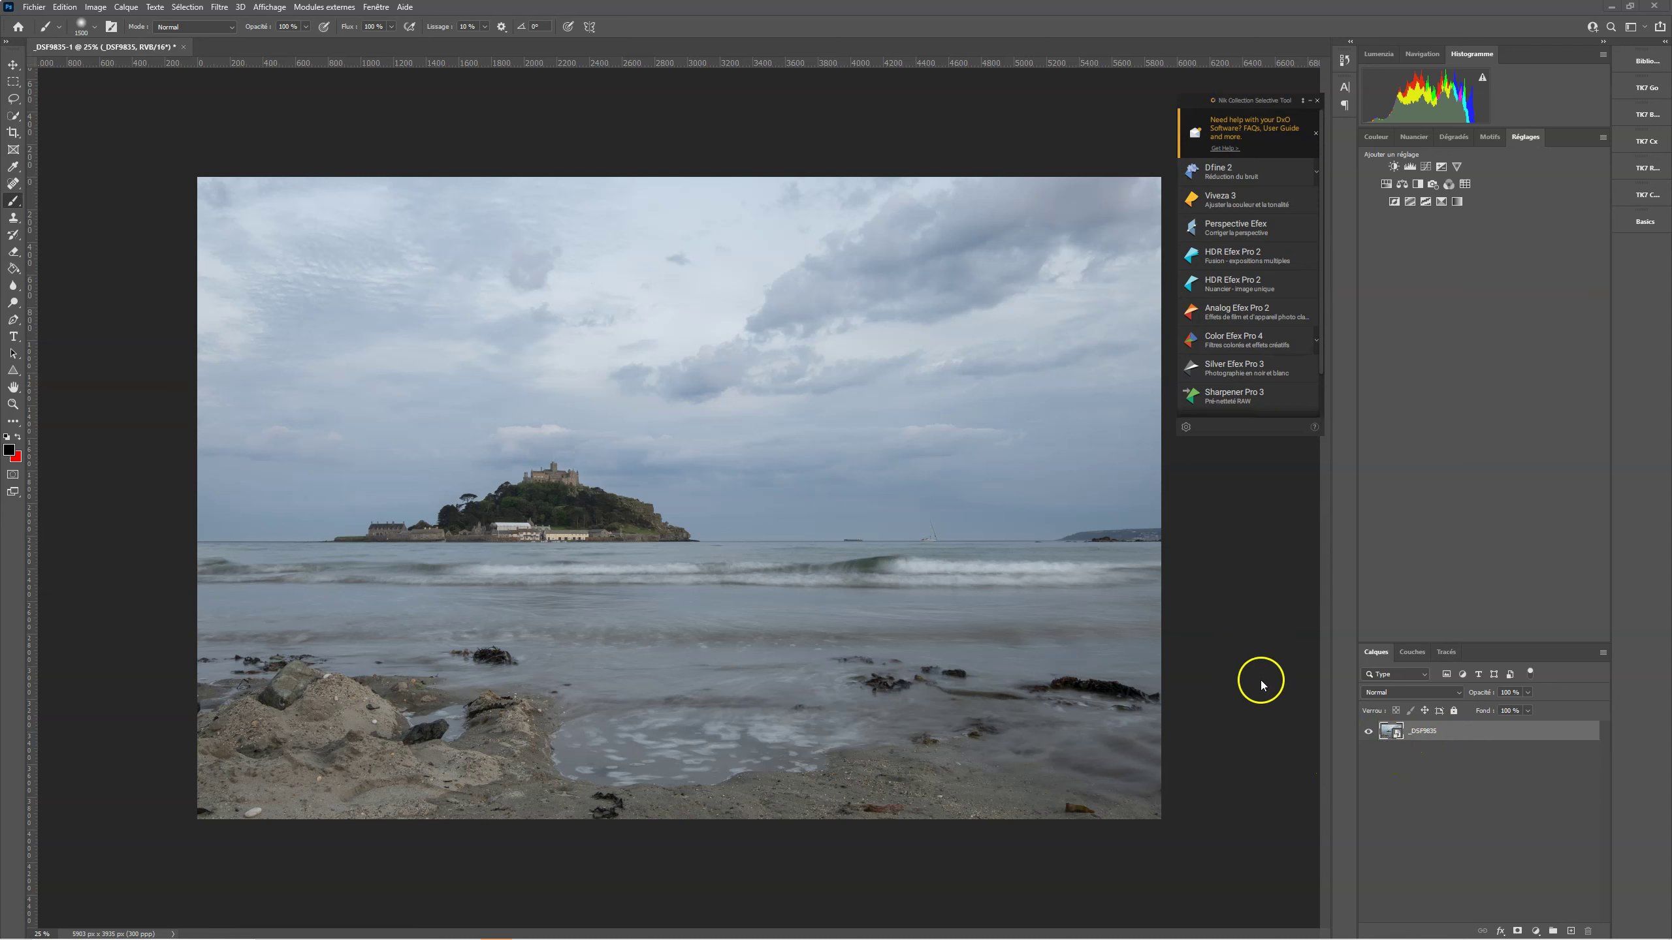
left_click(1226, 203)
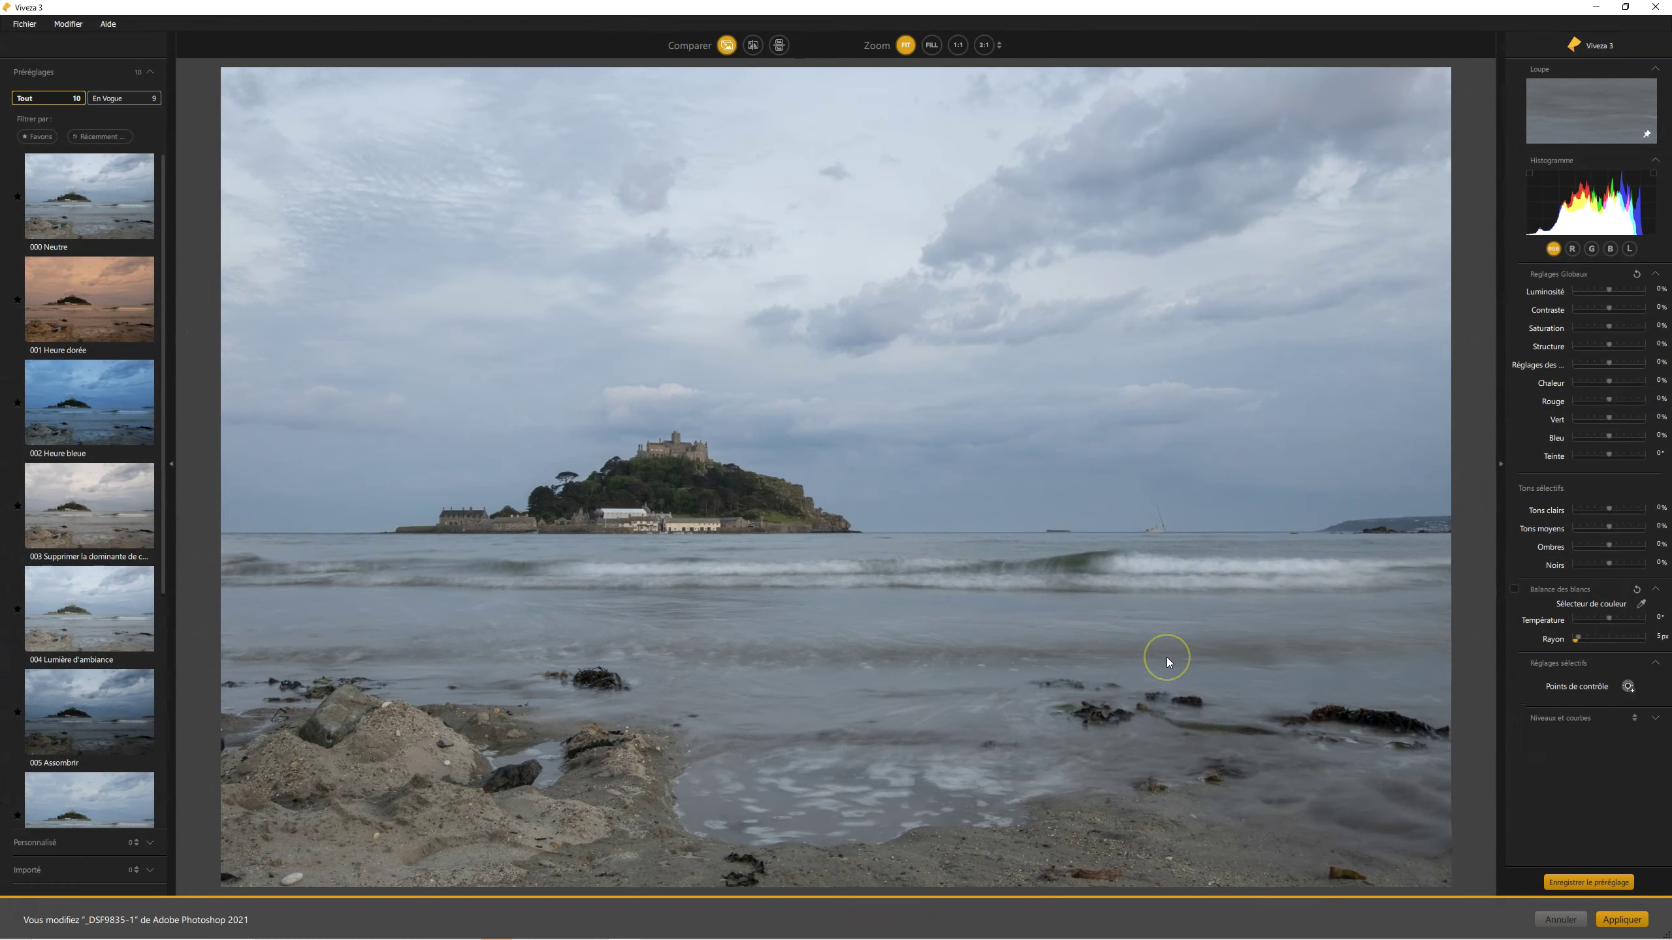
Examine the Viveza presets, white balance and control point settings, and expand the levels and curves section.
left_click(1187, 647)
left_click(187, 400)
left_click(1343, 766)
left_click(845, 856)
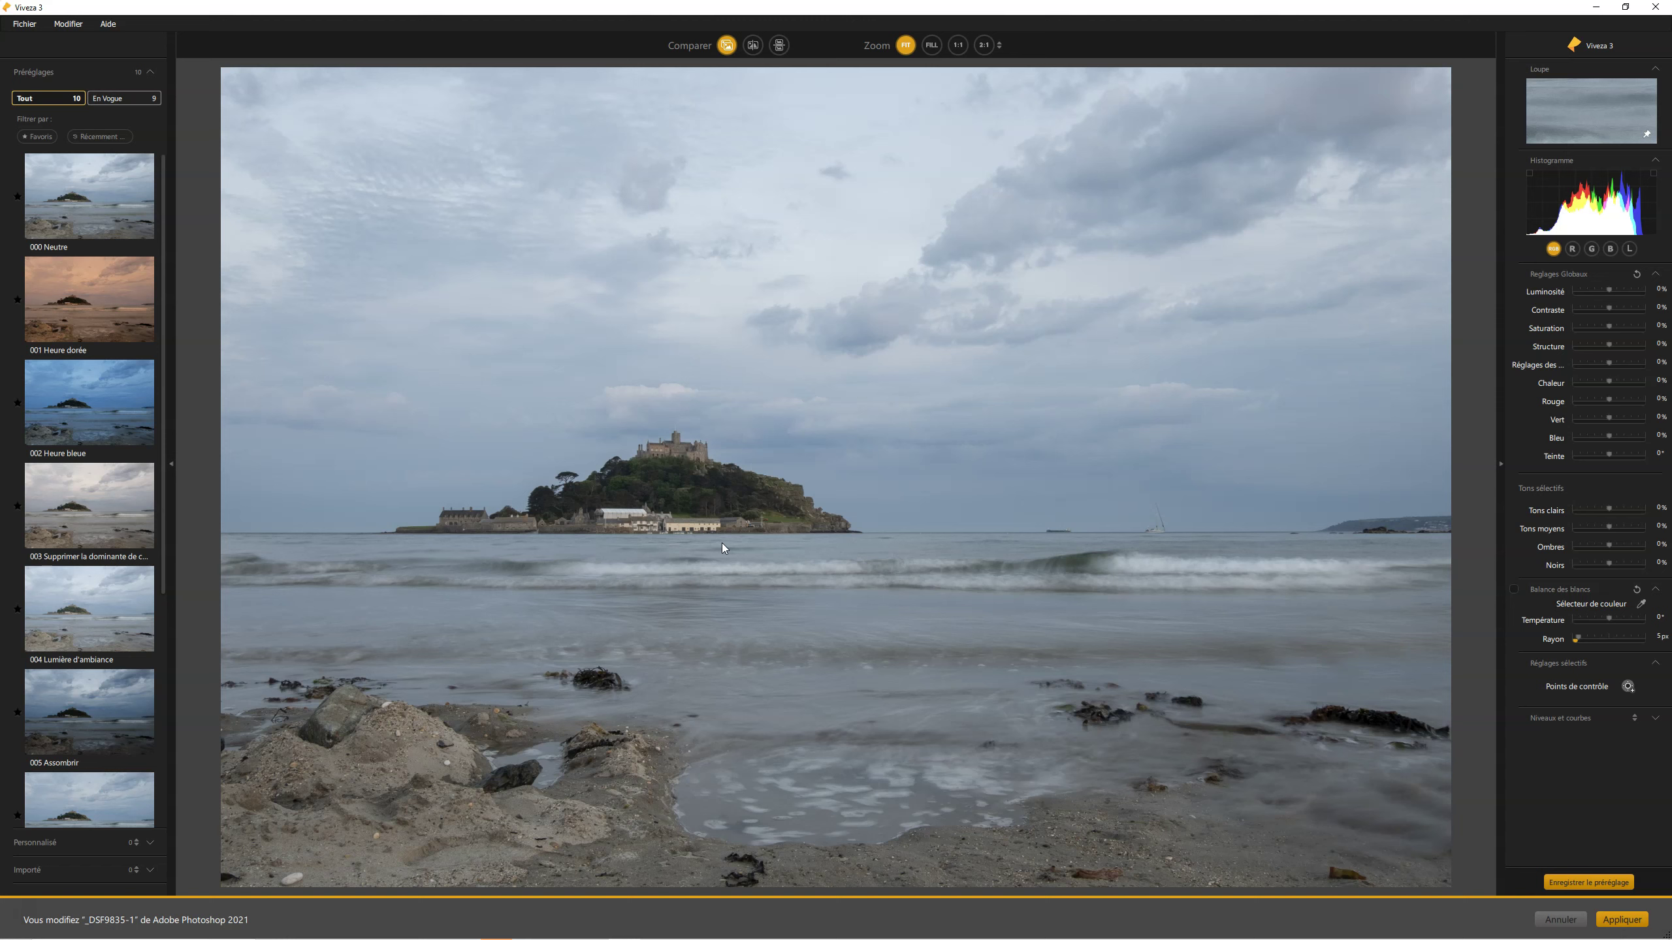
left_click(1548, 774)
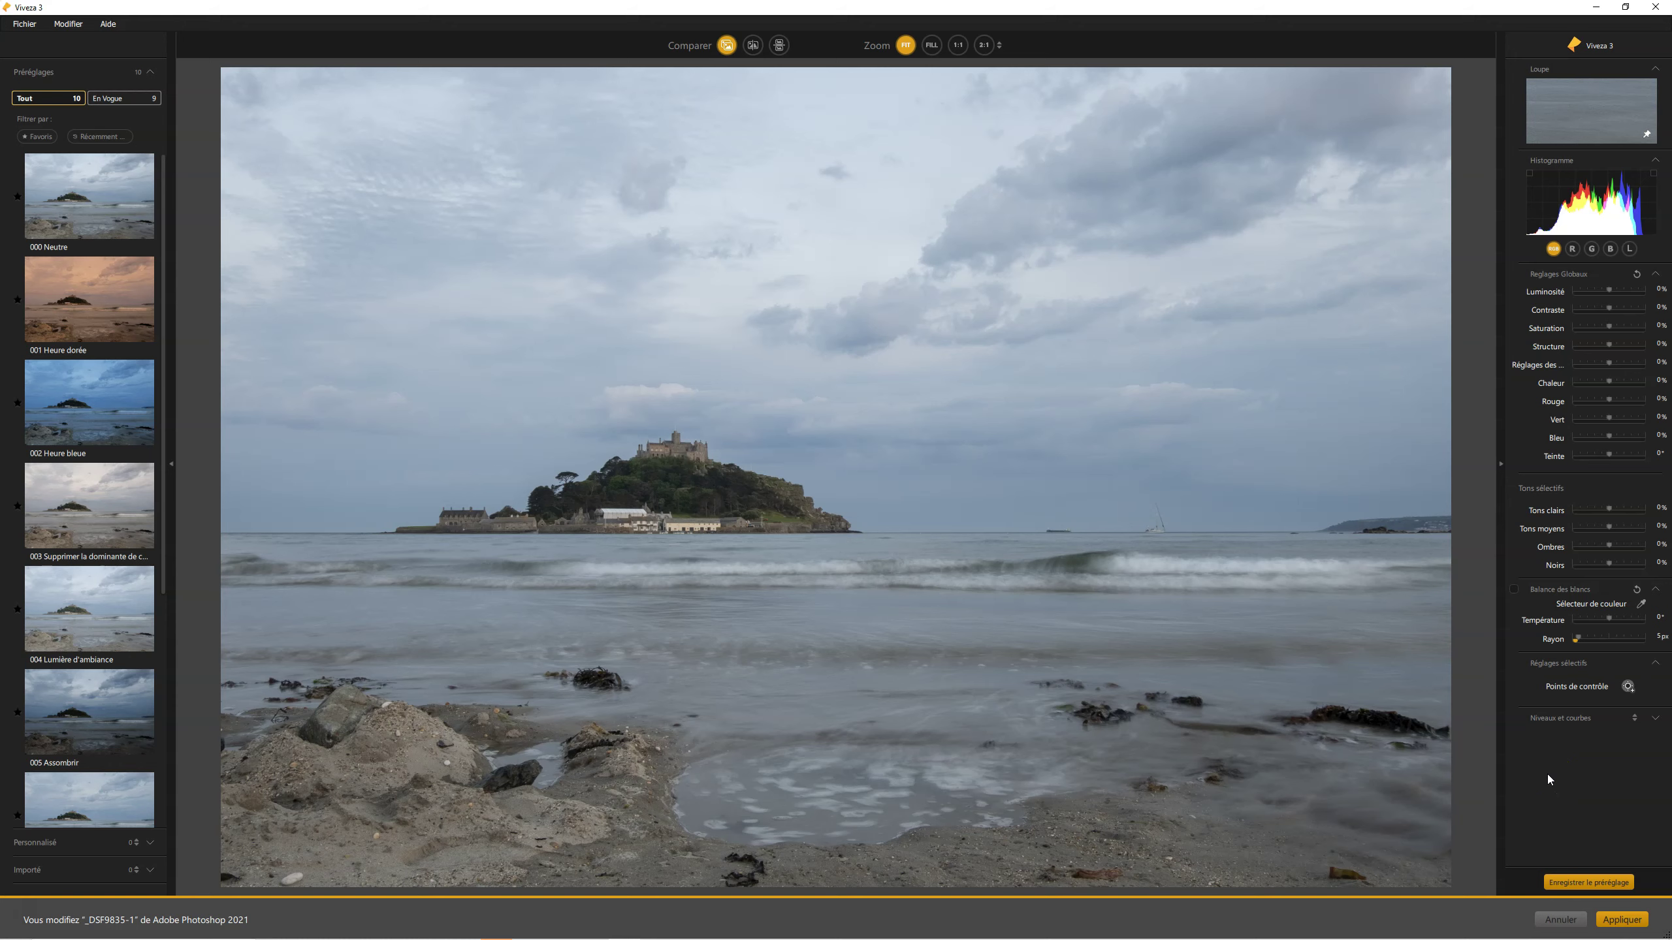
scroll(68, 553, "down", 5)
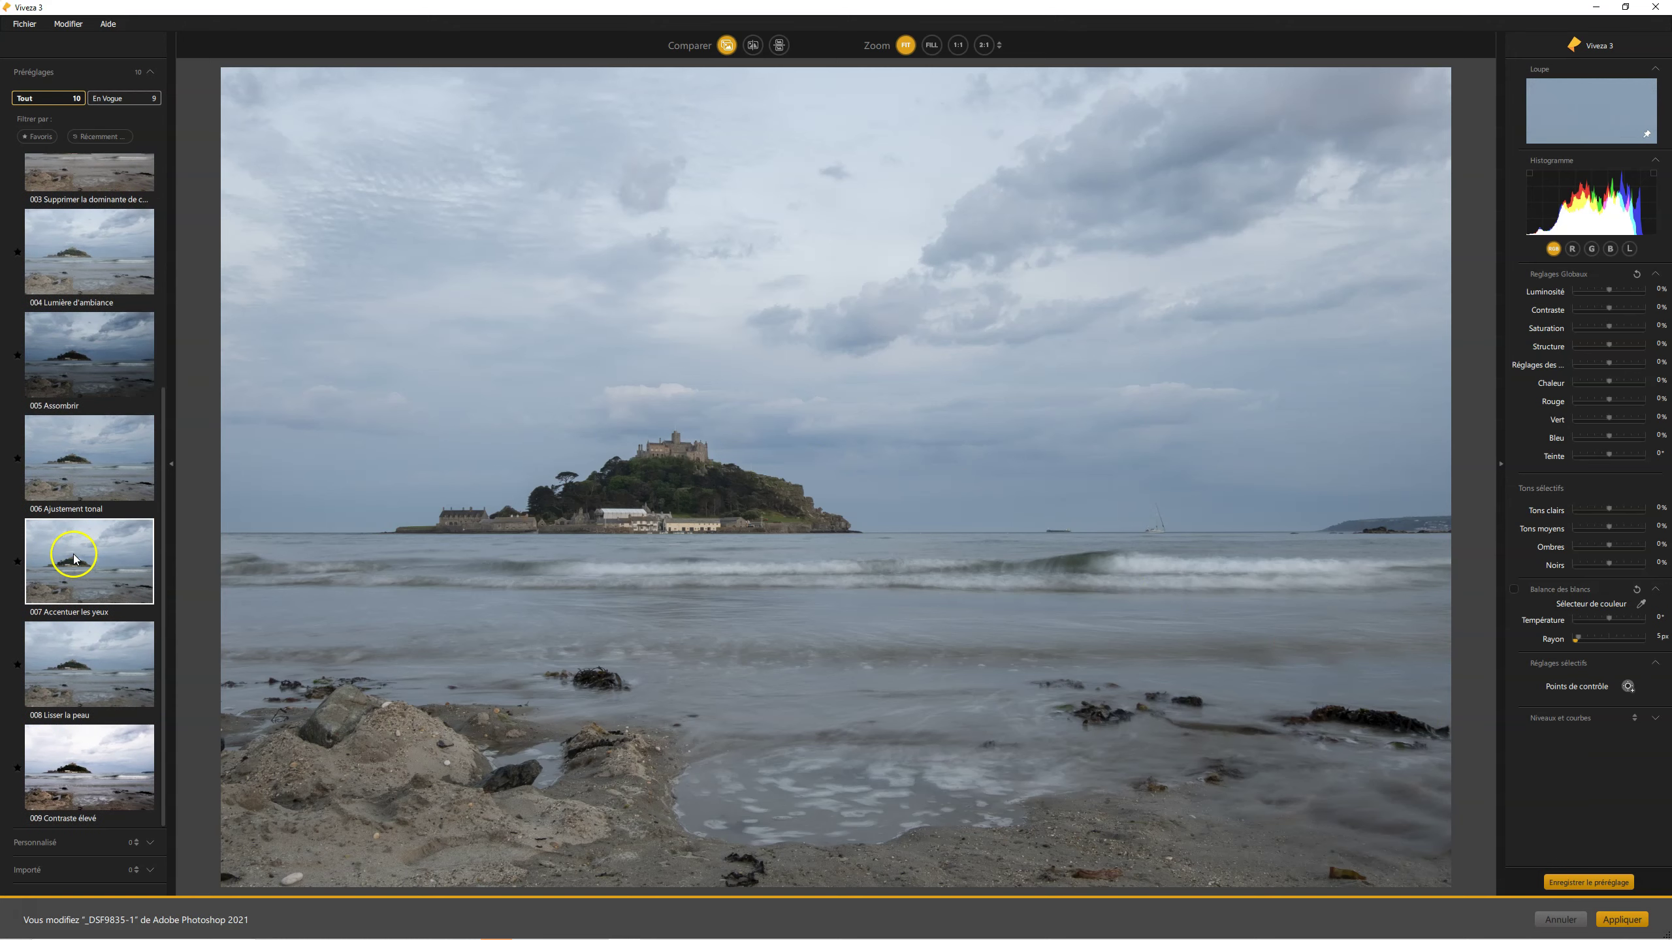
left_click(82, 661)
left_click(1574, 636)
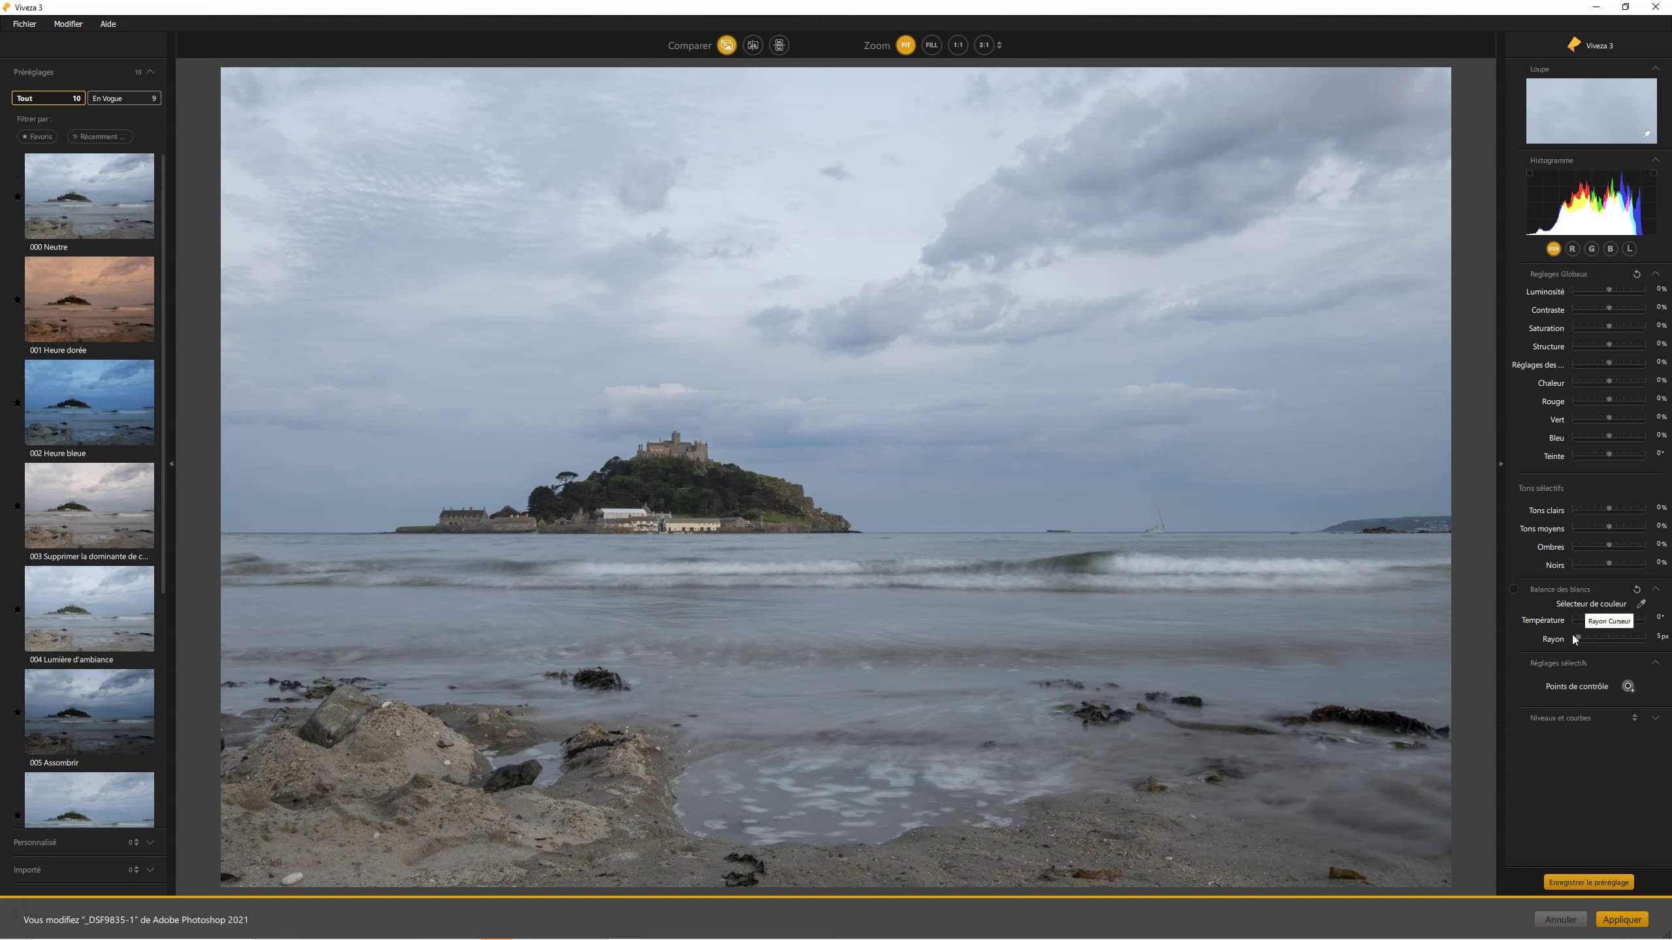
left_click(1626, 687)
left_click(1656, 723)
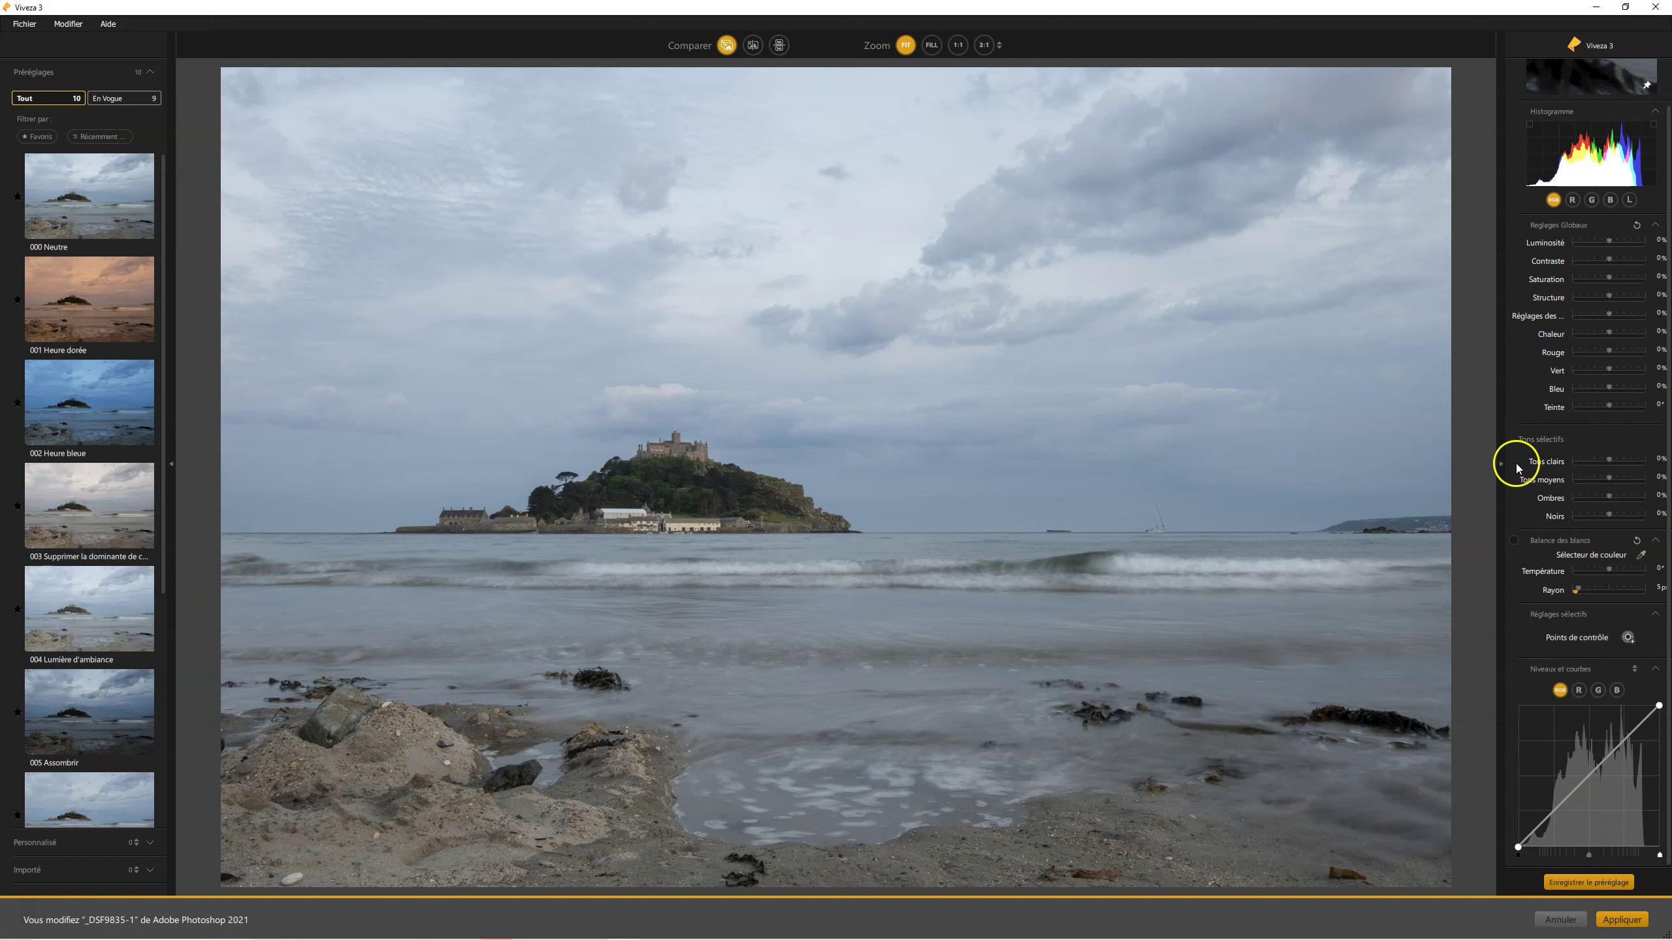
Add a control point on the bright wave below the sailboat and show its selection mask.
left_click(1627, 638)
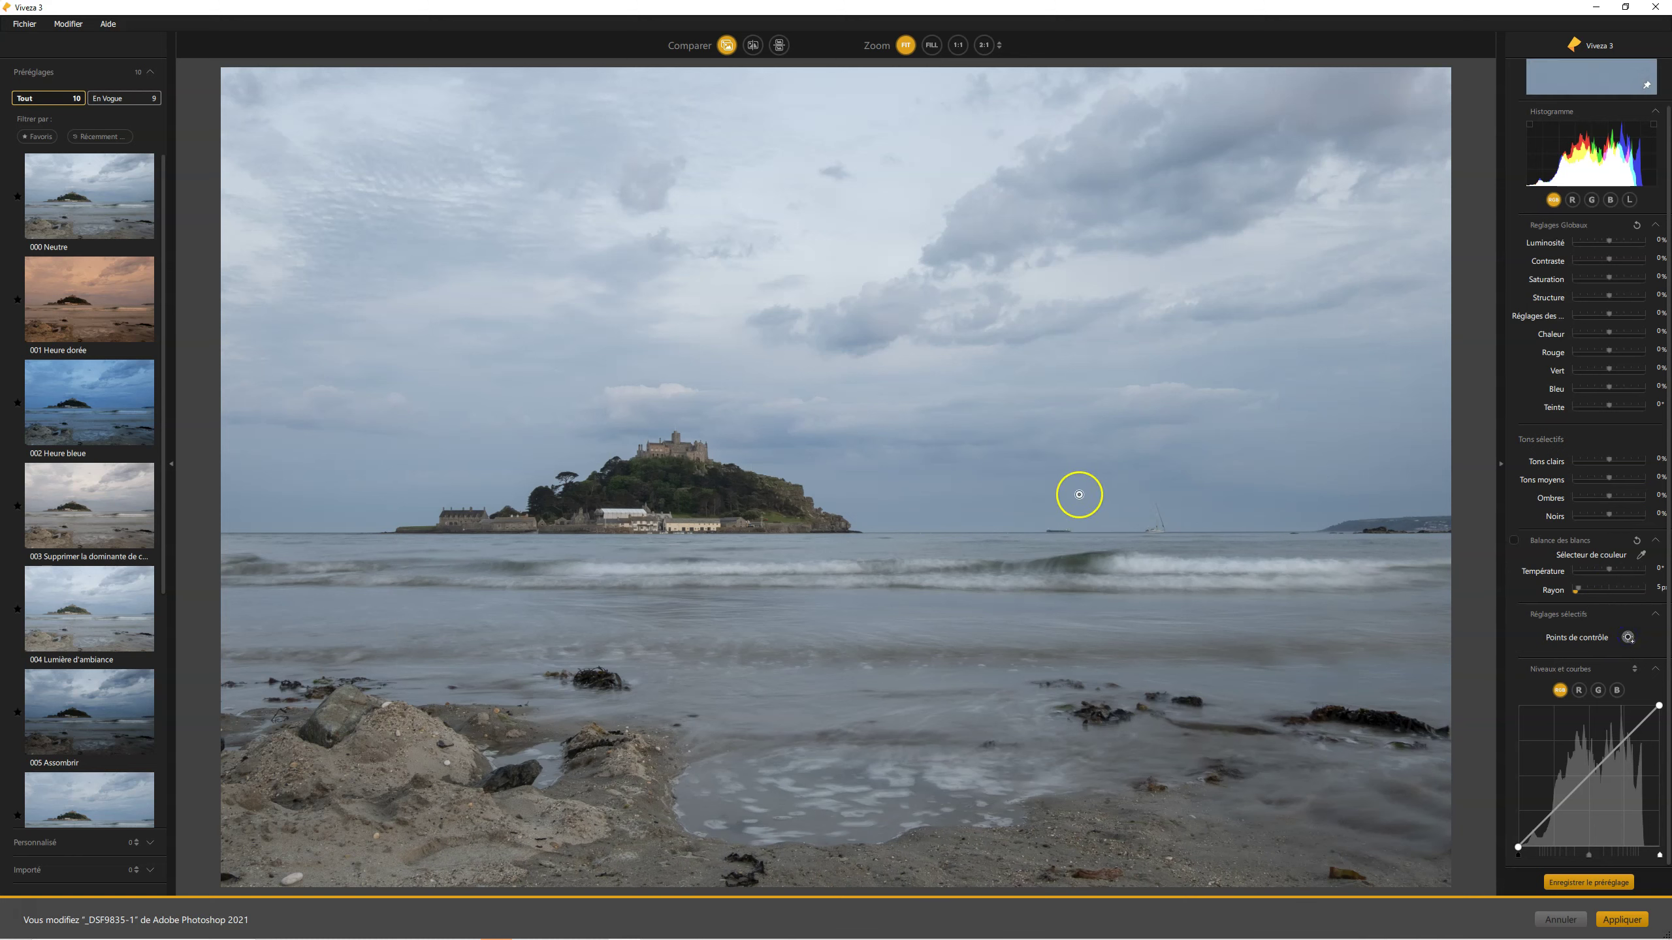
left_click(1141, 566)
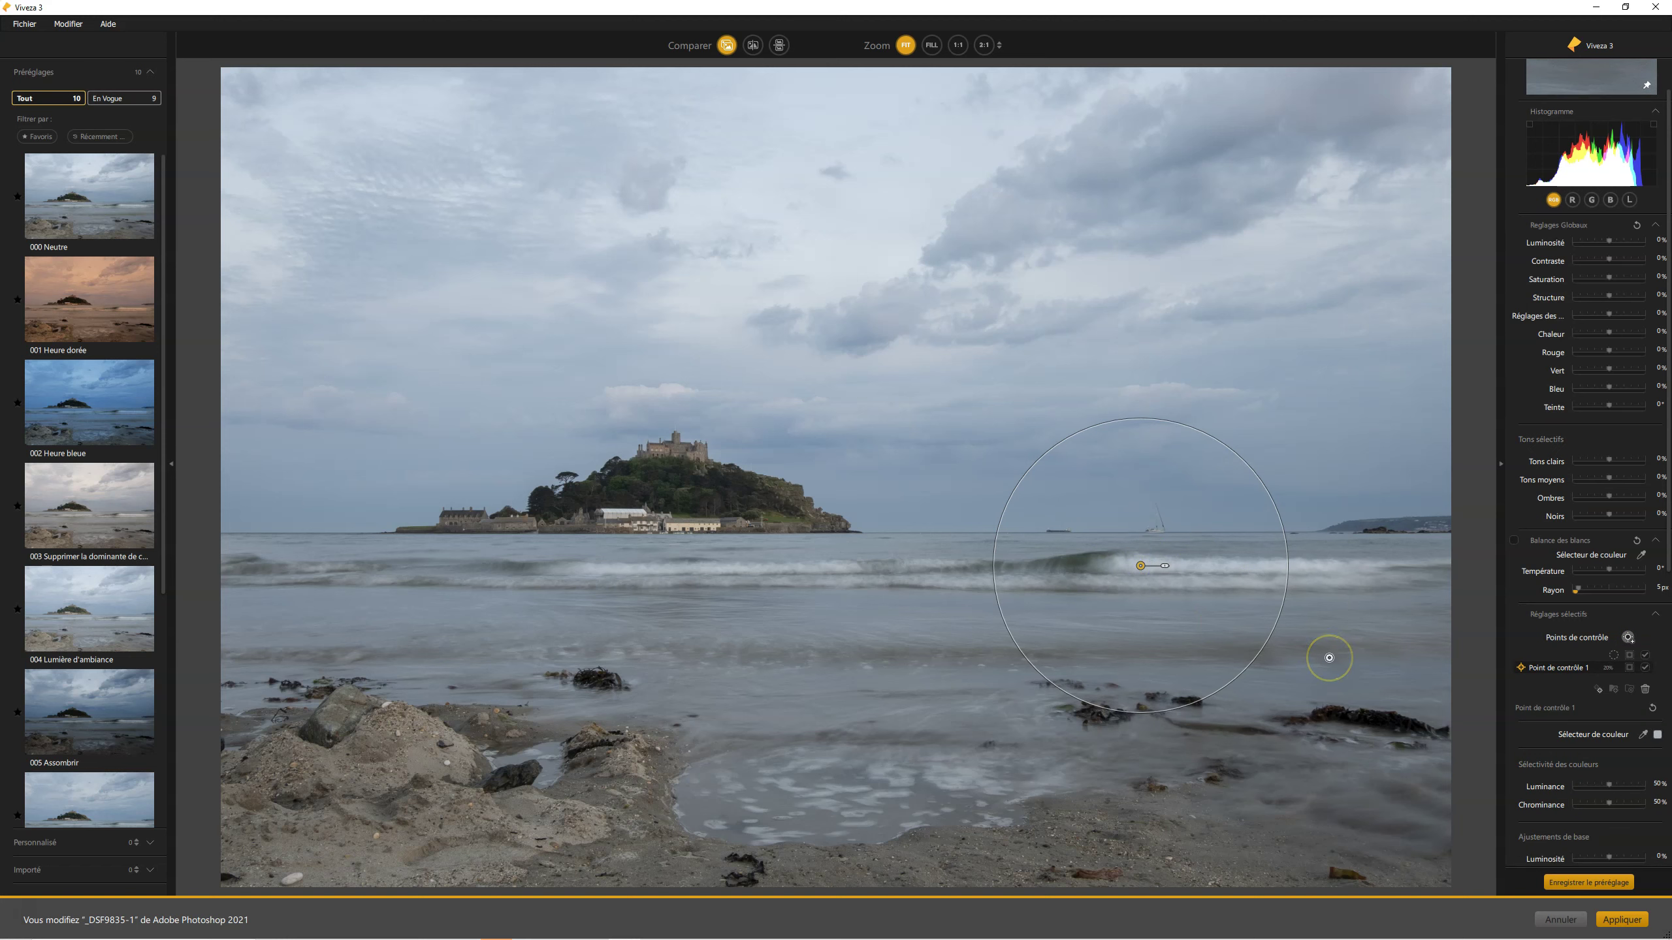
left_click(1630, 668)
left_click_drag(1009, 632, 763, 582)
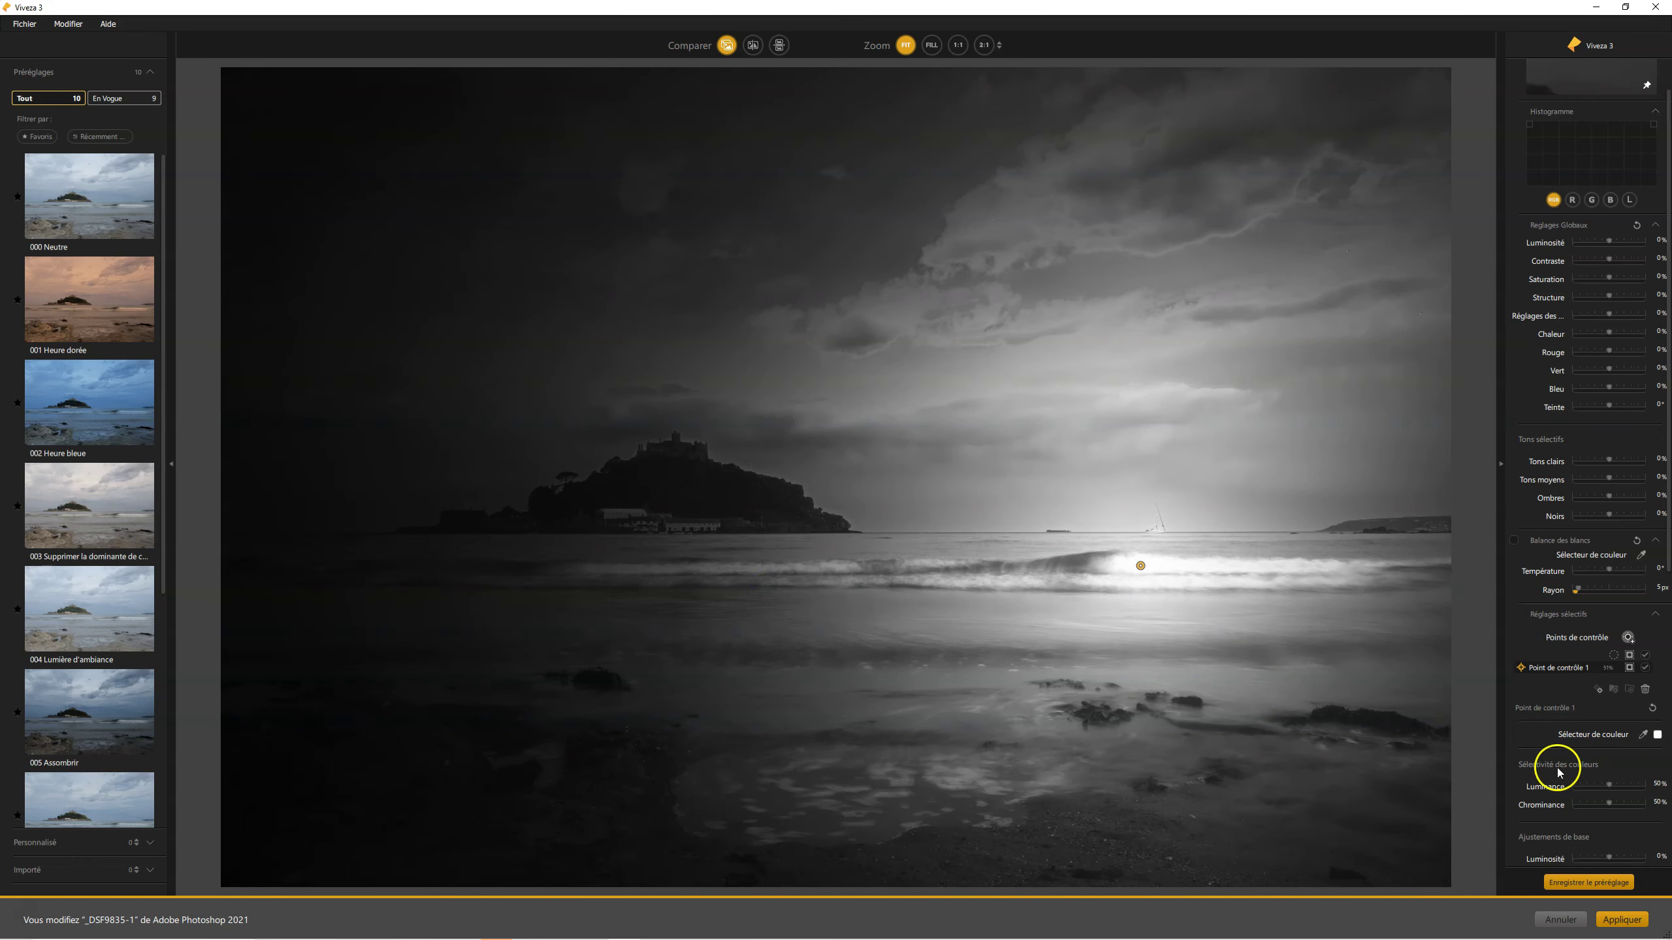
Test the control point's colour selectivity, finishing with luminance at 51% and chrominance at 50%.
scroll(1623, 766, "down", 2)
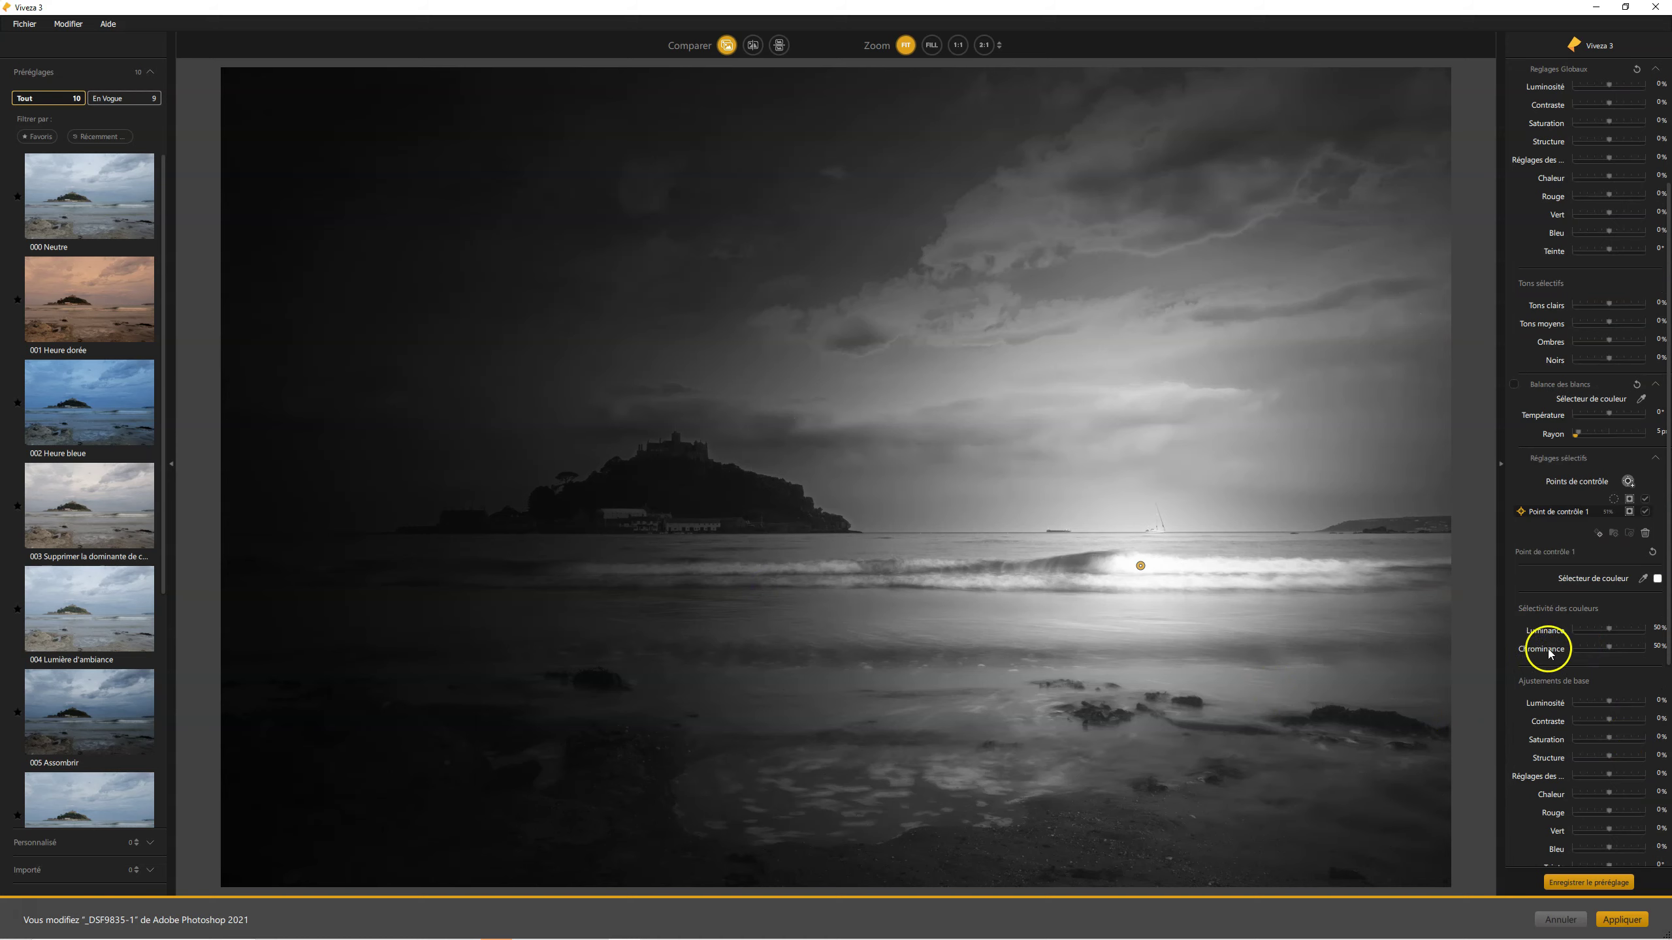
mouse_move(1609, 630)
left_mouse_down()
mouse_move(1628, 632)
mouse_move(1588, 650)
mouse_move(1616, 650)
left_mouse_up()
left_click(1610, 650)
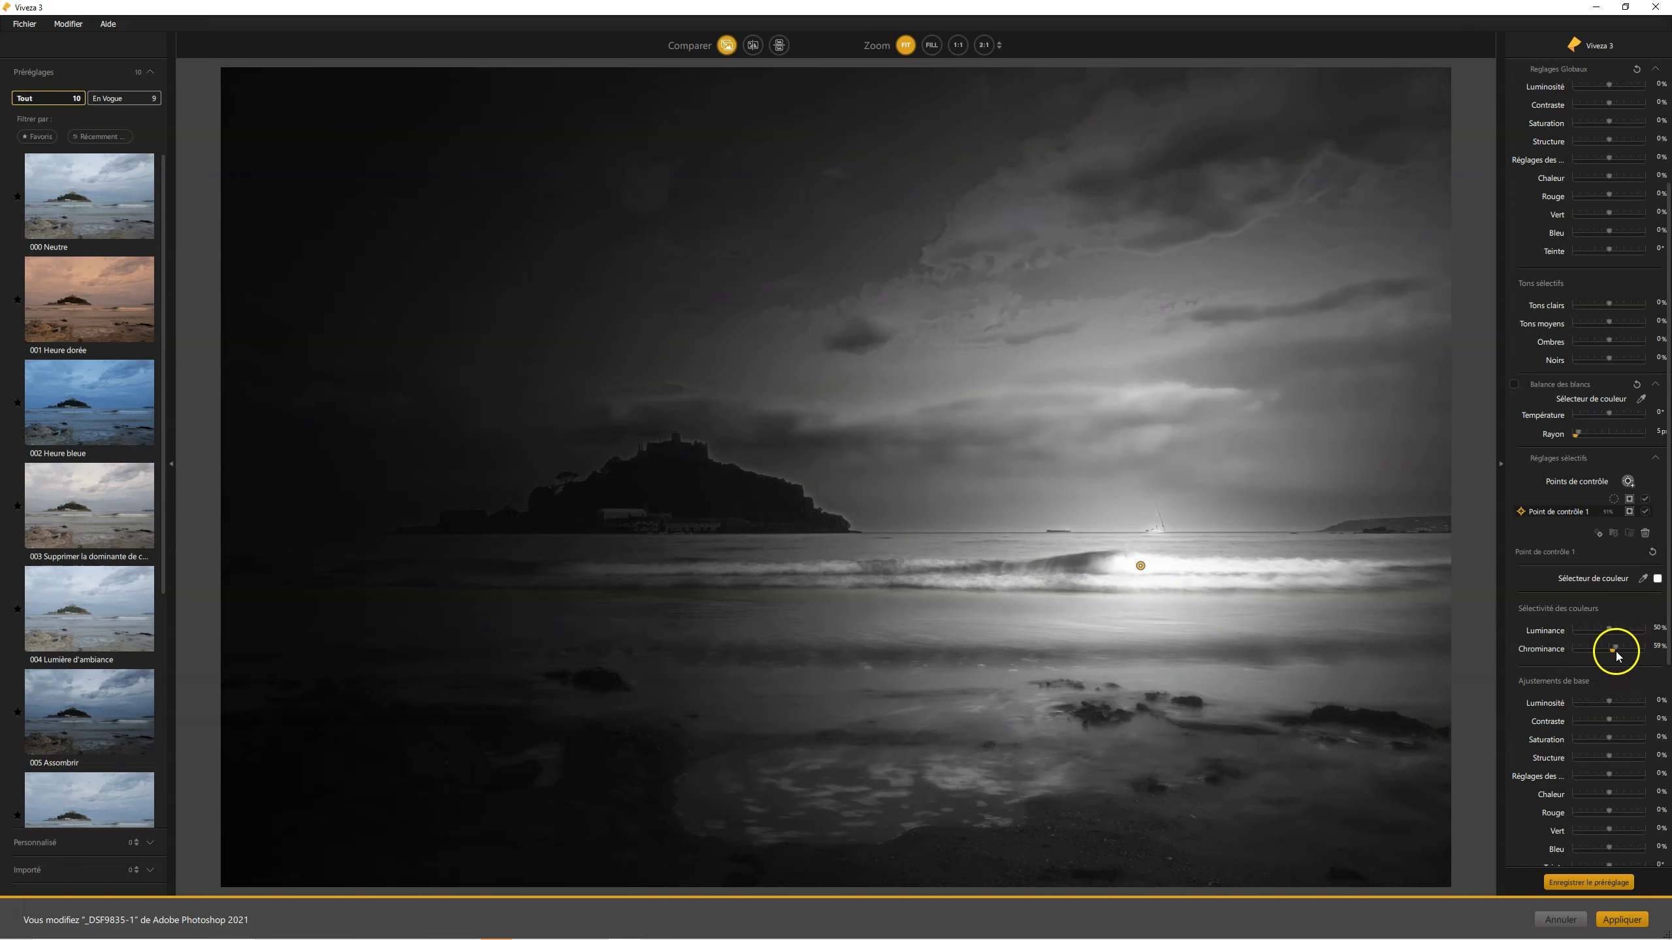
left_click_drag(1617, 655, 1610, 631)
left_click_drag(766, 531, 989, 561)
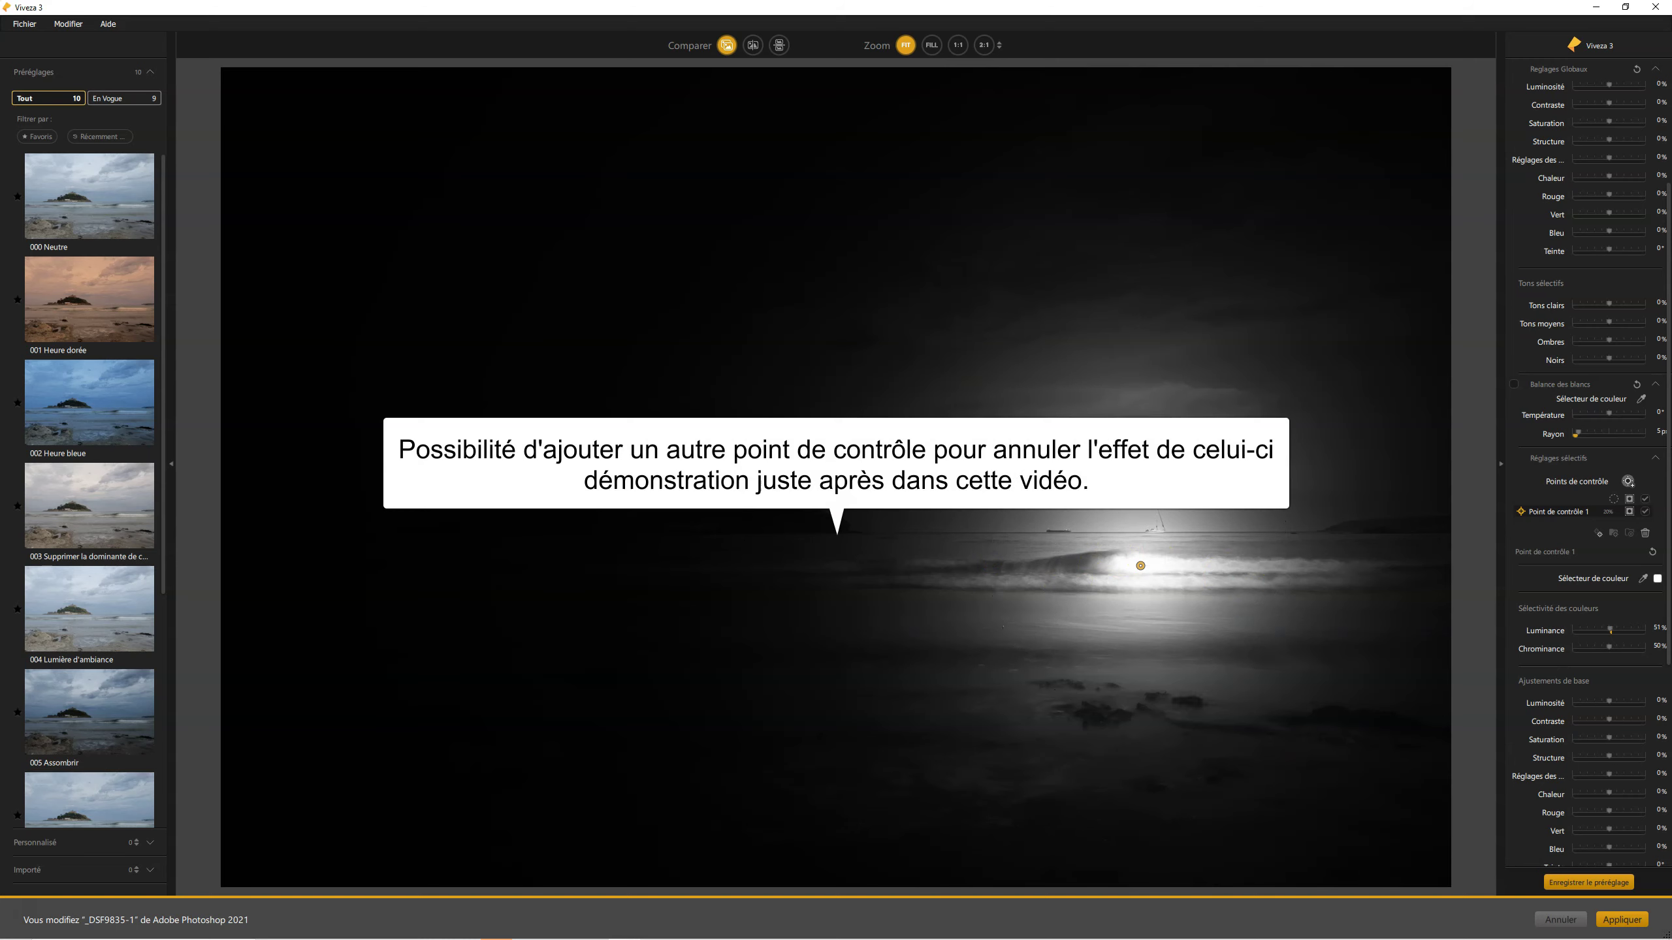
Rename the control point as Vague and hide its selection mask.
double_click(1582, 619)
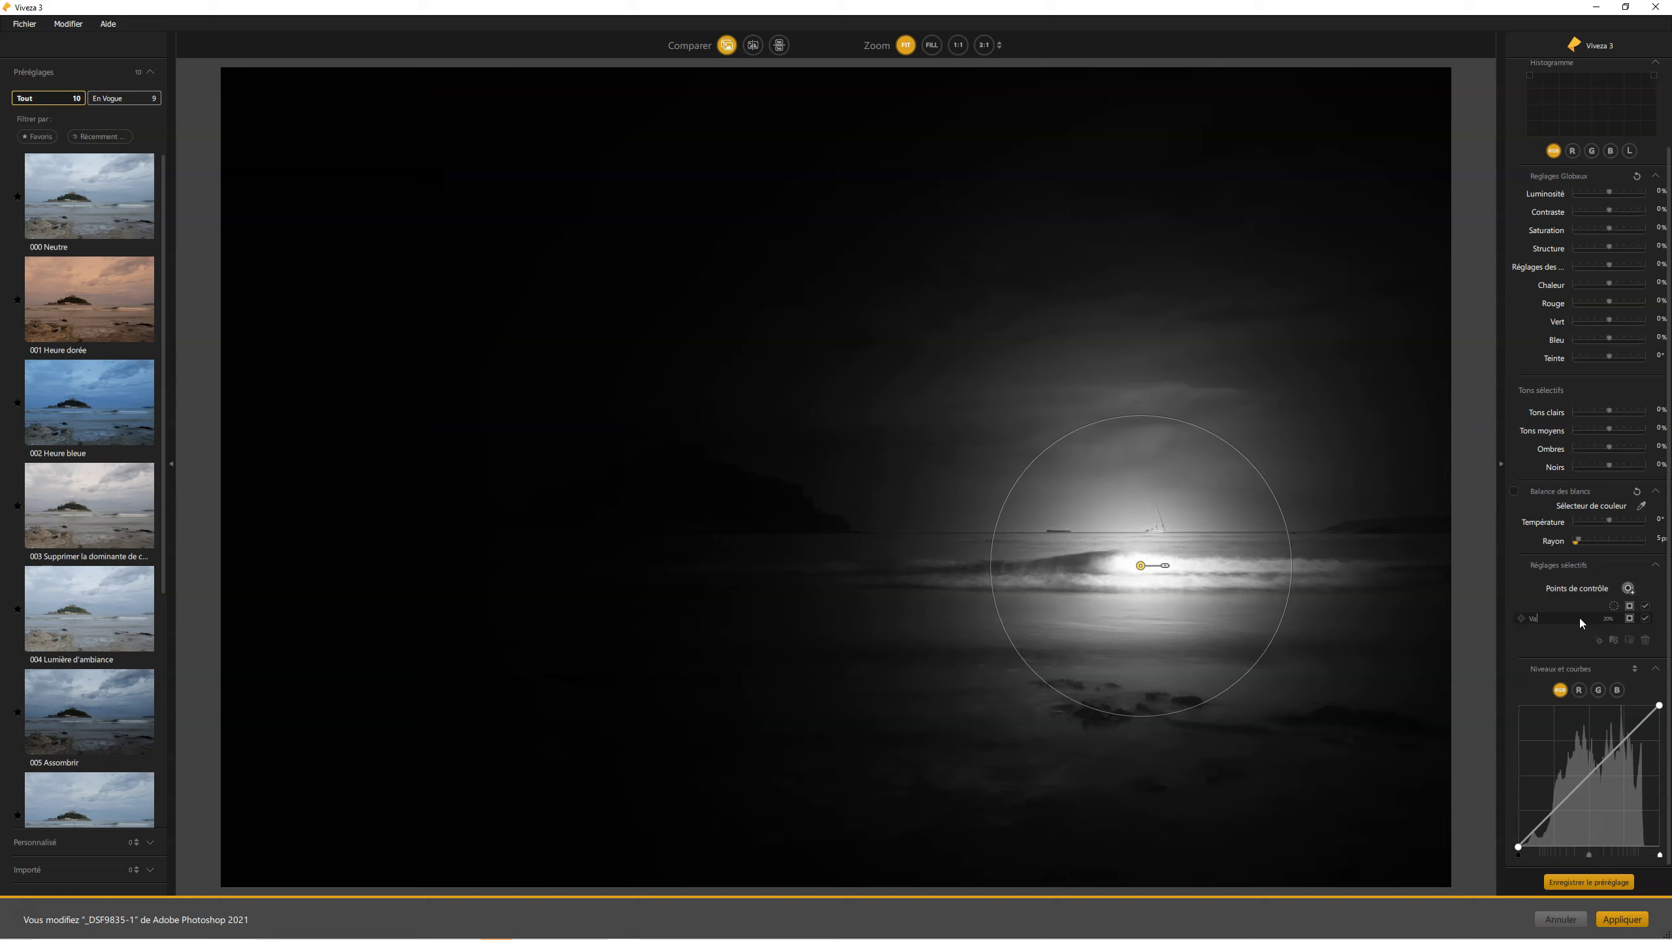
key("Return")
left_click(1142, 567)
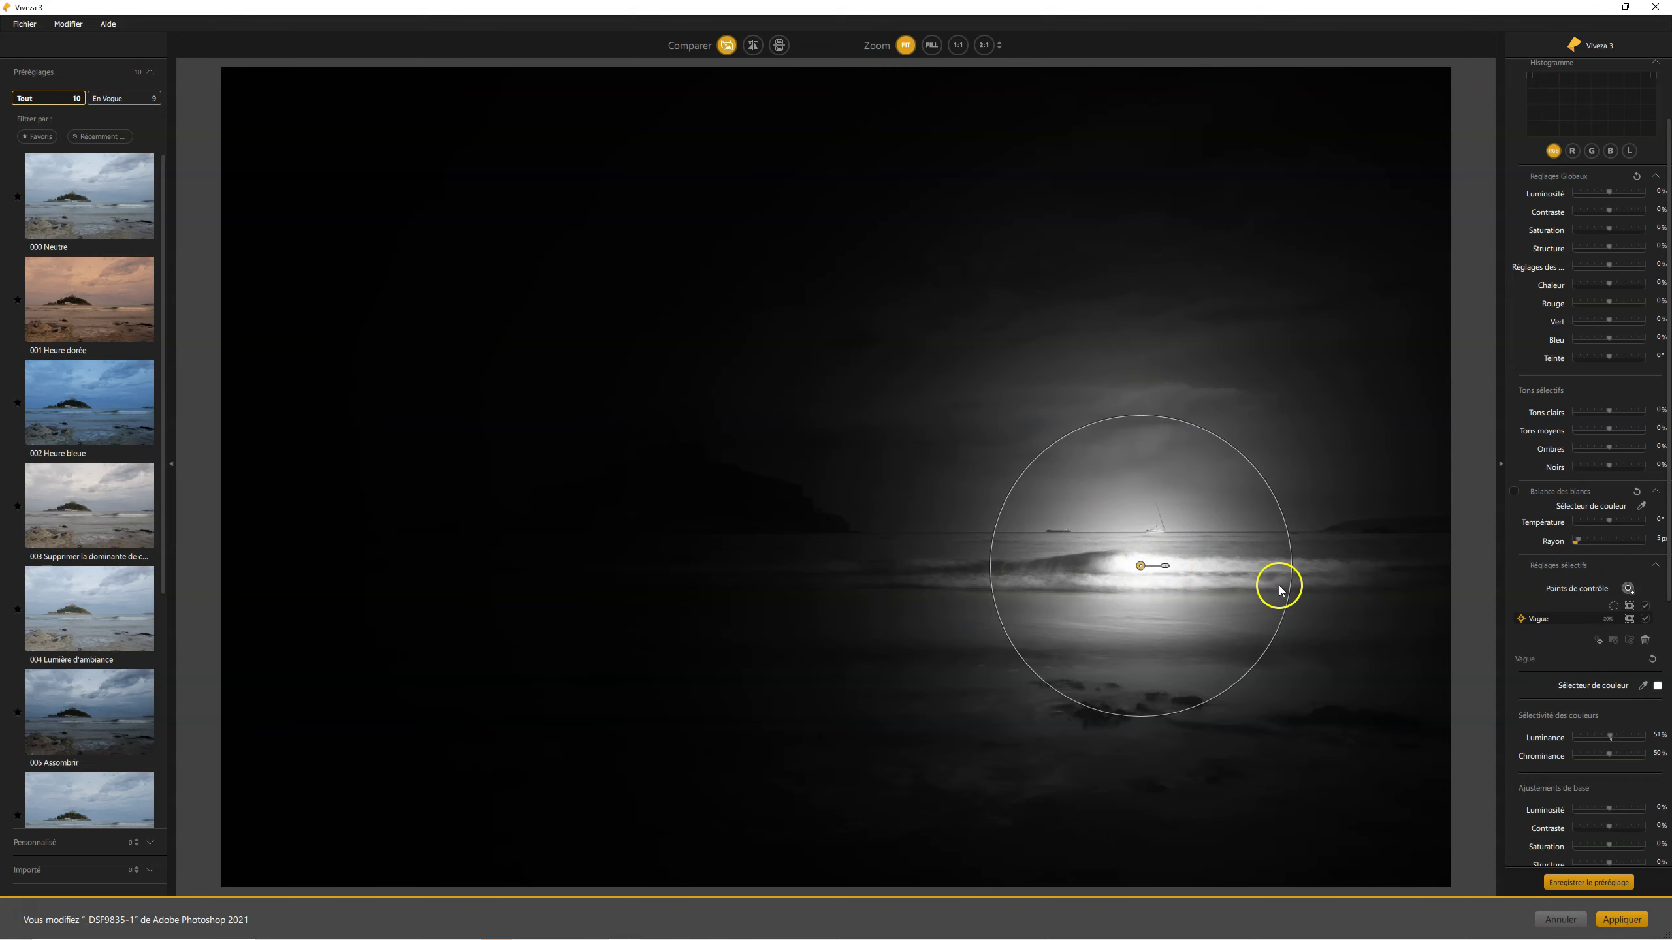
left_click(1629, 619)
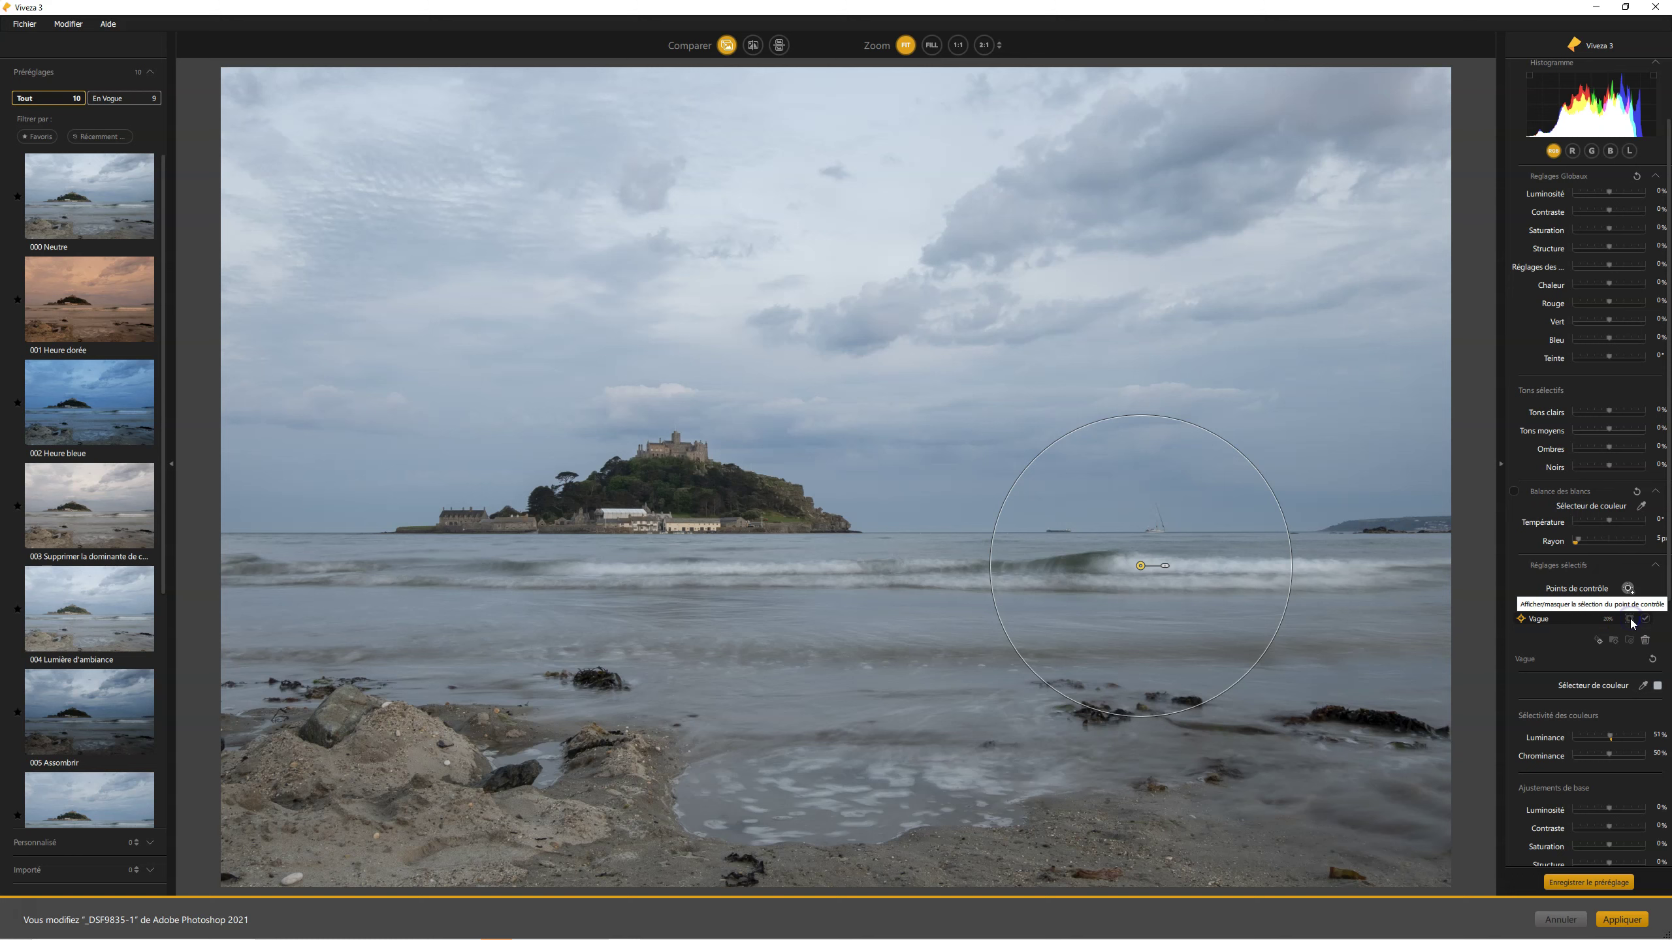
Set the Vague point's brightness to 6%, saturation to 46%, structure to 79% and warmth to 35%, and enlarge its circle of influence.
scroll(1590, 406, "down", 5)
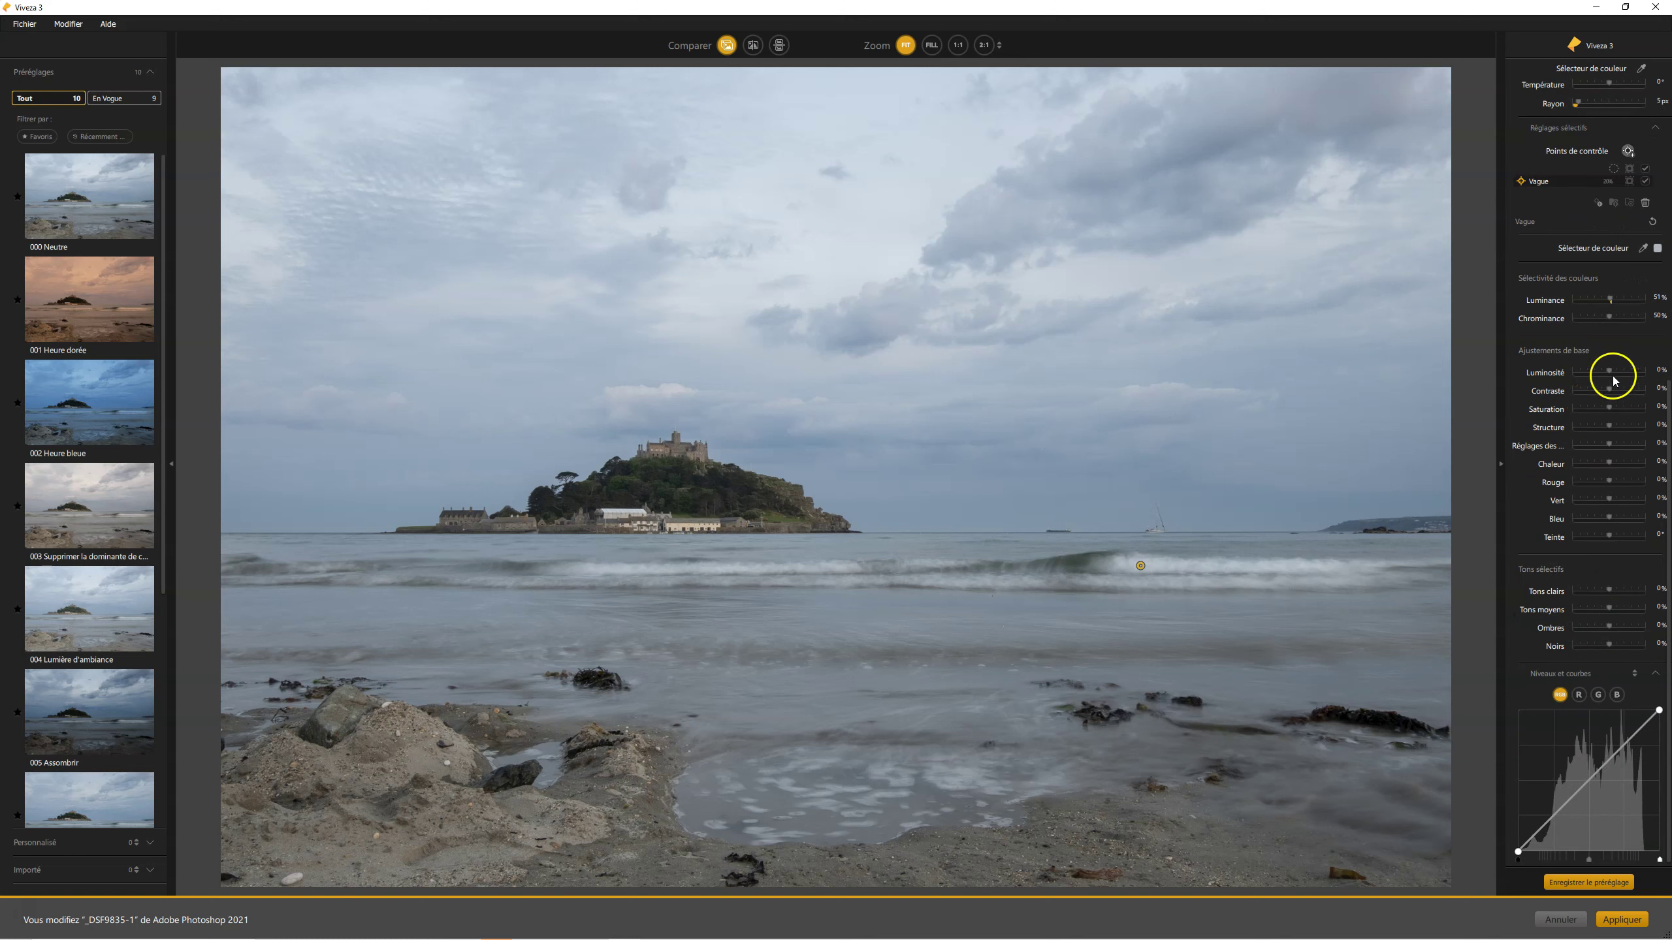
left_click_drag(1615, 371, 1611, 374)
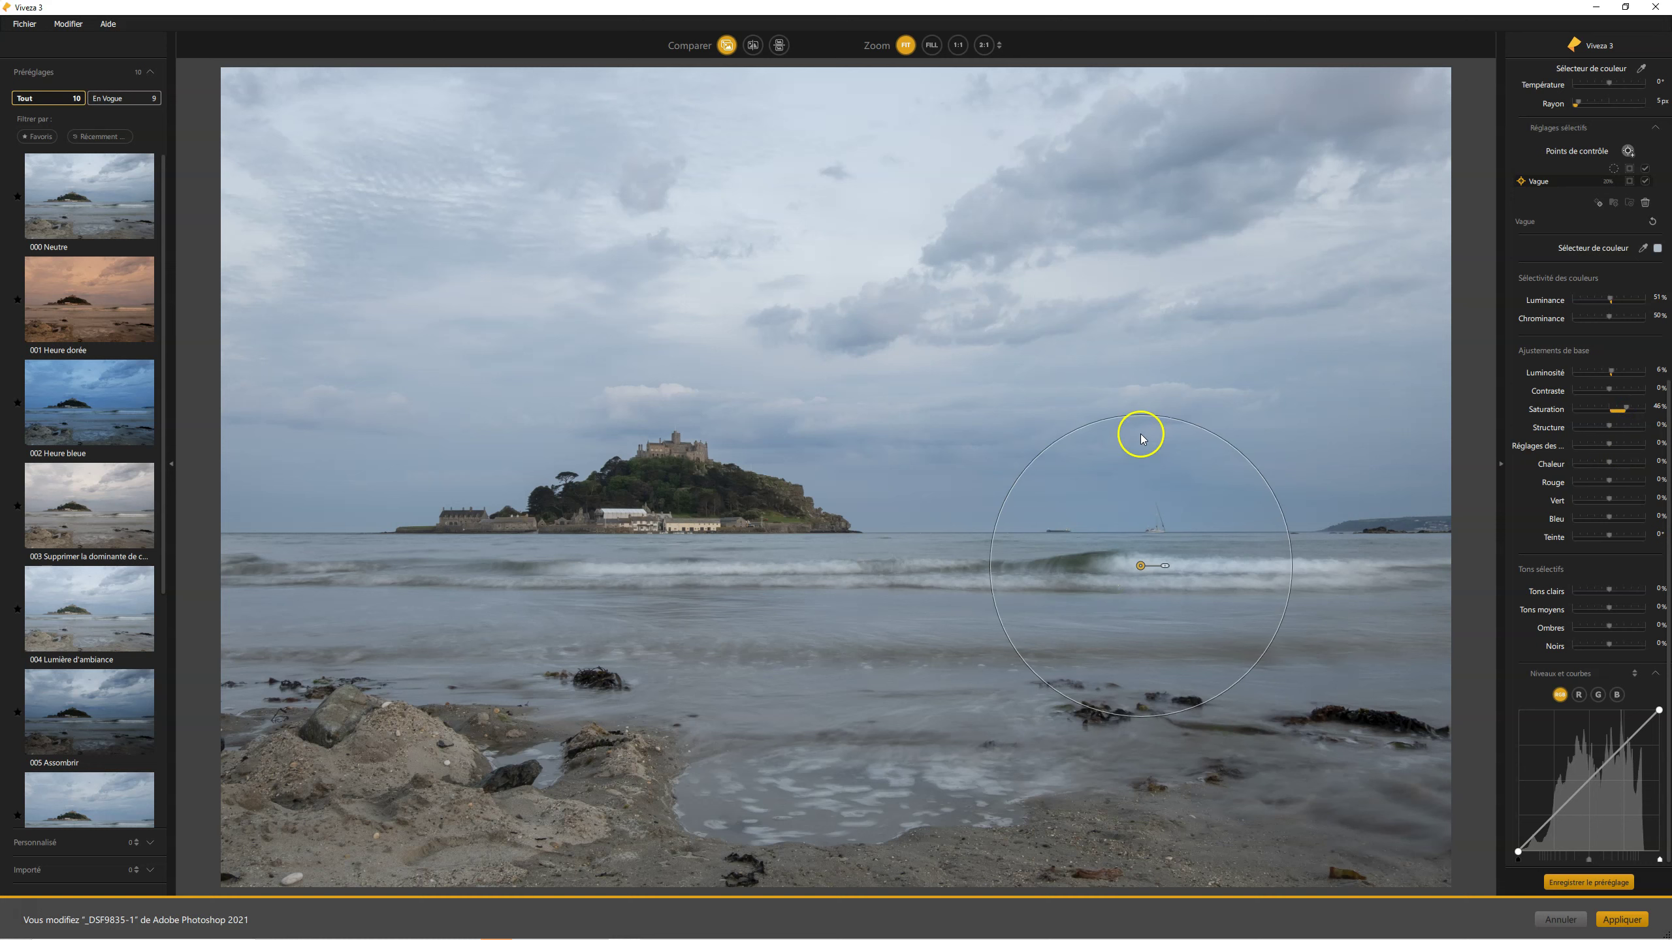
left_click_drag(1142, 415, 1108, 301)
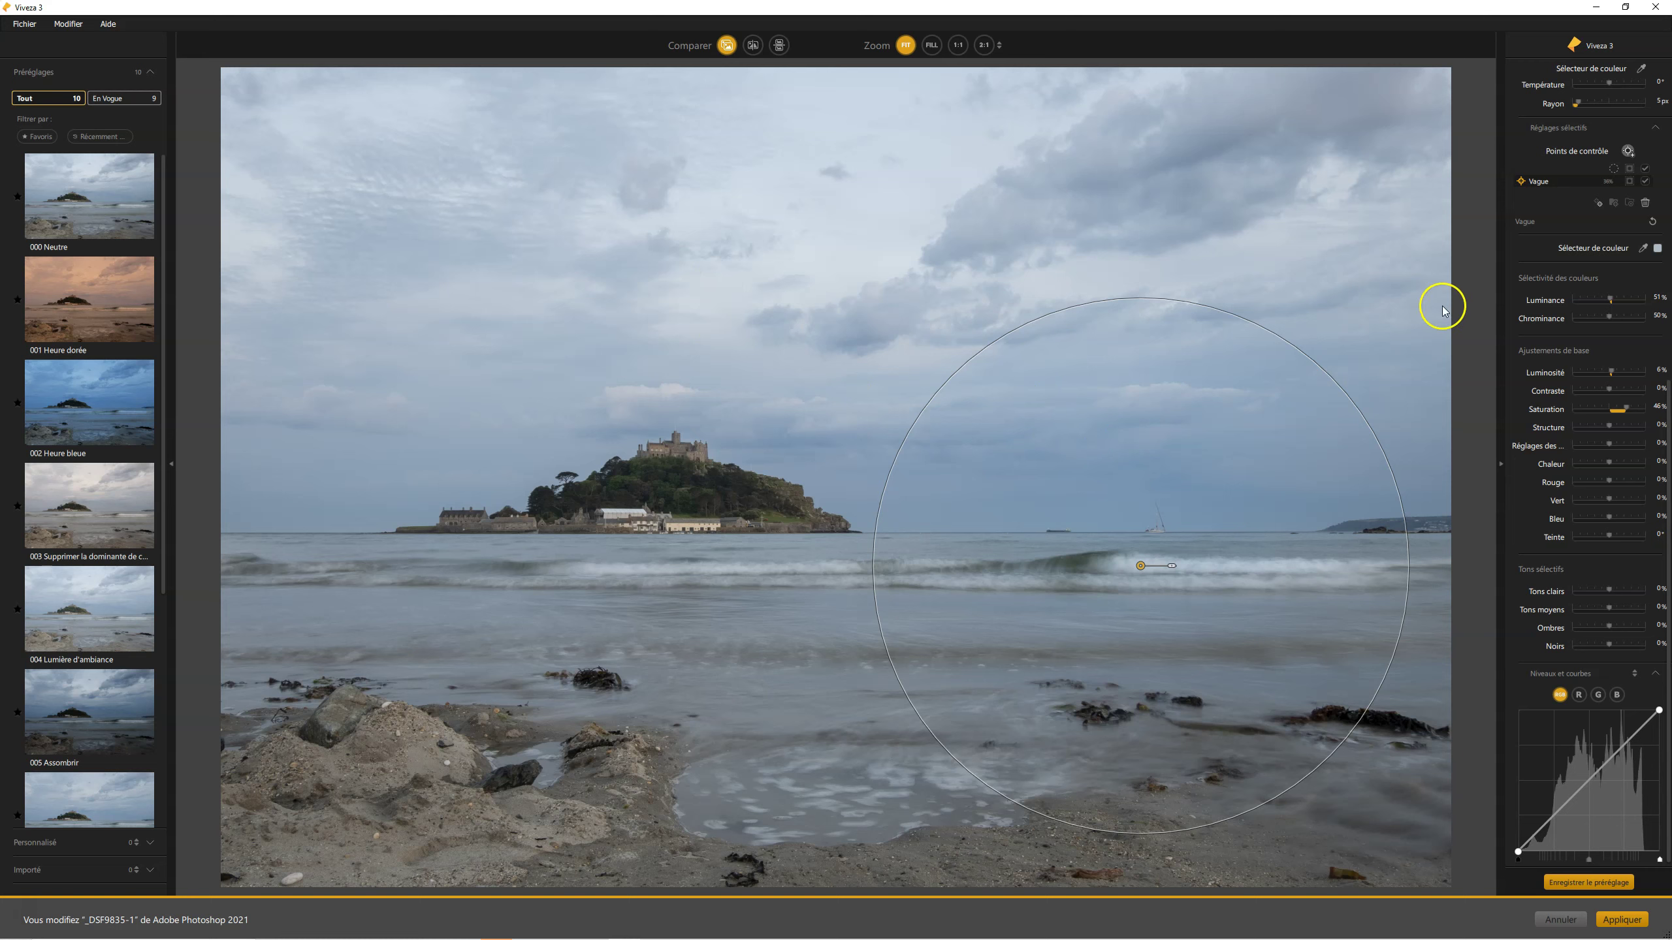
left_click(1609, 427)
Duplicate the wave control point onto the water below the island and onto the wave near the photo's left edge.
left_click(1141, 566)
left_click_drag(1142, 566, 800, 642)
left_click(926, 757)
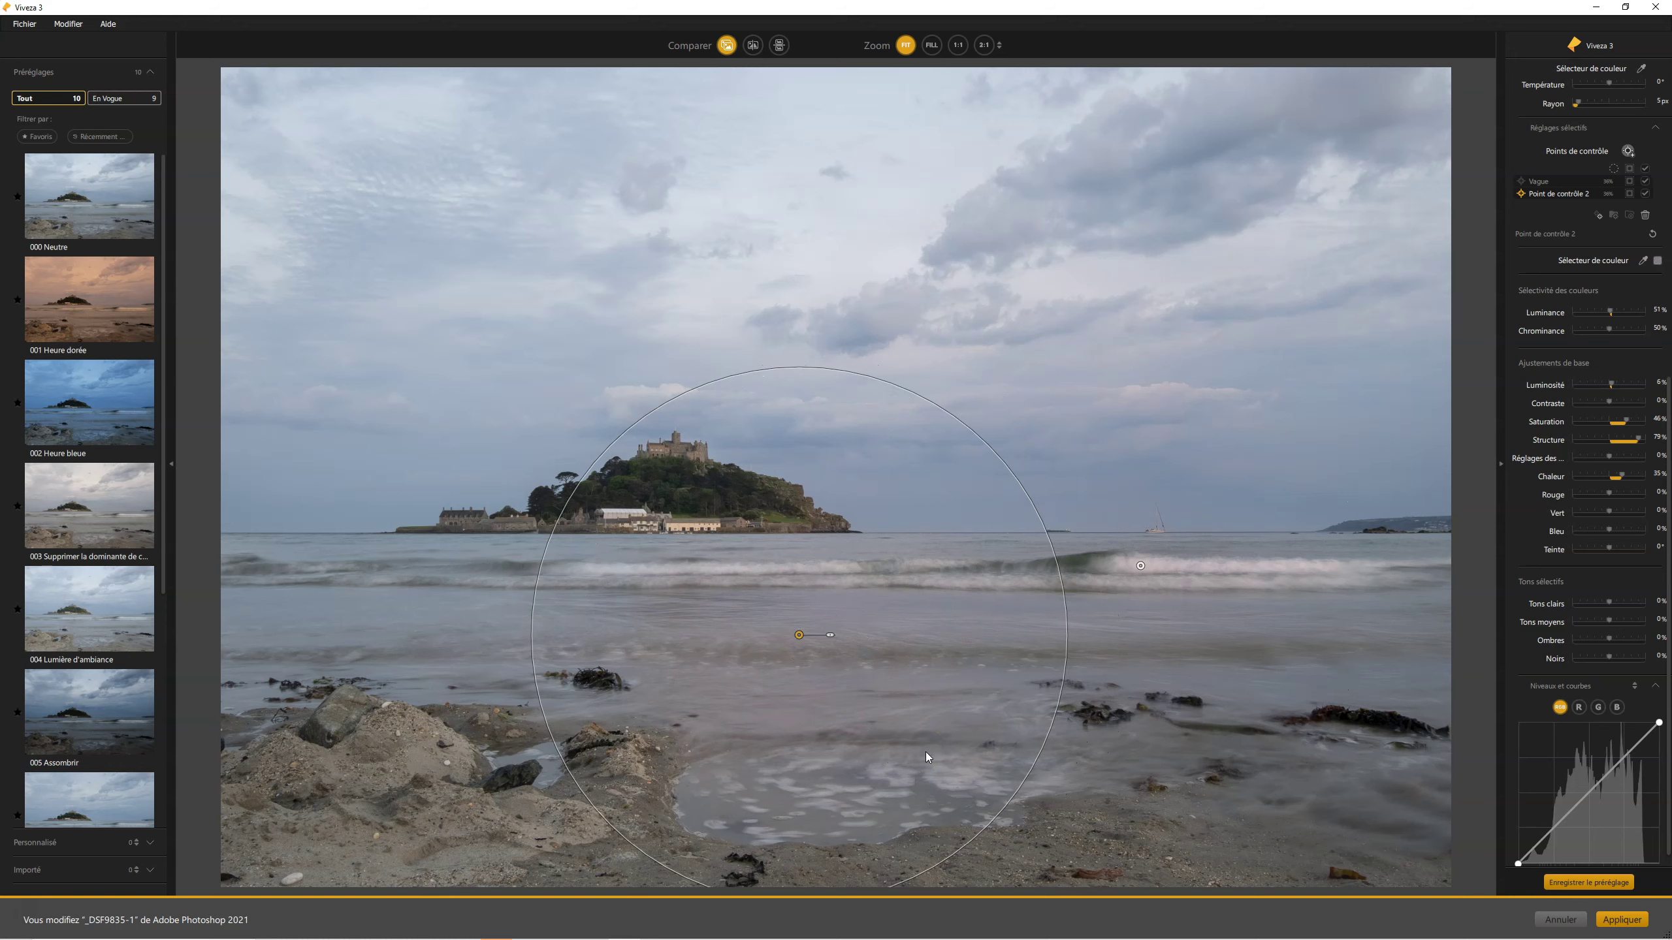
left_click(799, 636)
left_click_drag(797, 643, 409, 577)
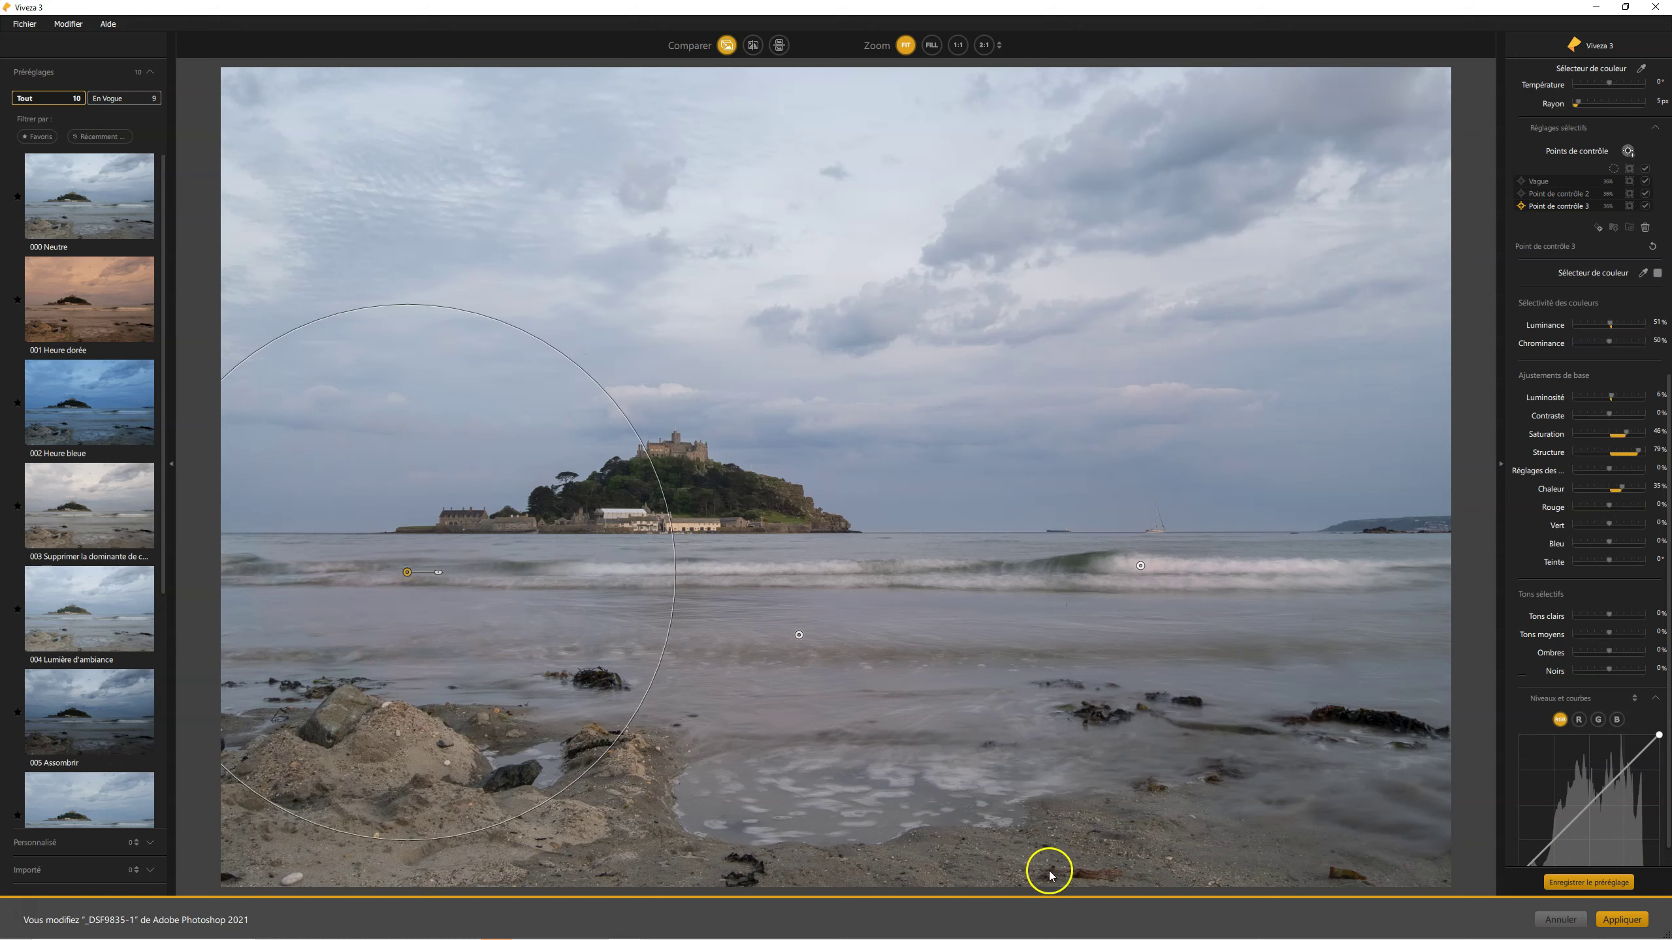
Select the control points in turn, and hide and restore the effect of Point de contrôle 2 to compare the result.
left_click(1544, 194)
left_click(1548, 180)
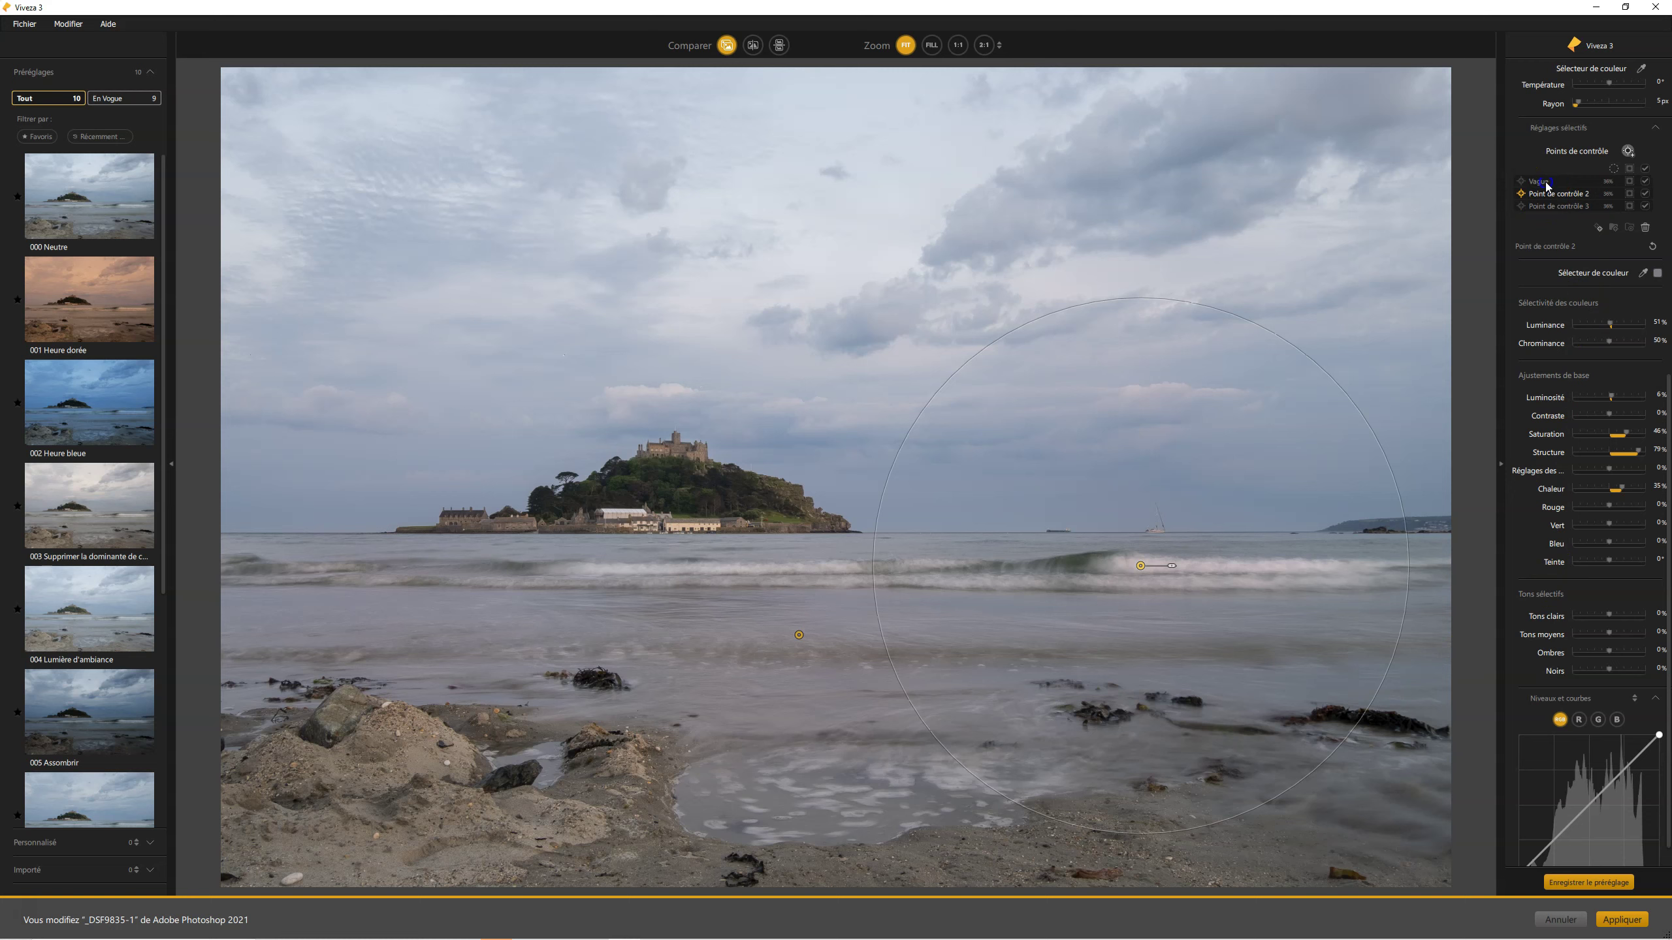
left_click(1551, 207)
left_click(1557, 195)
left_click(1646, 193)
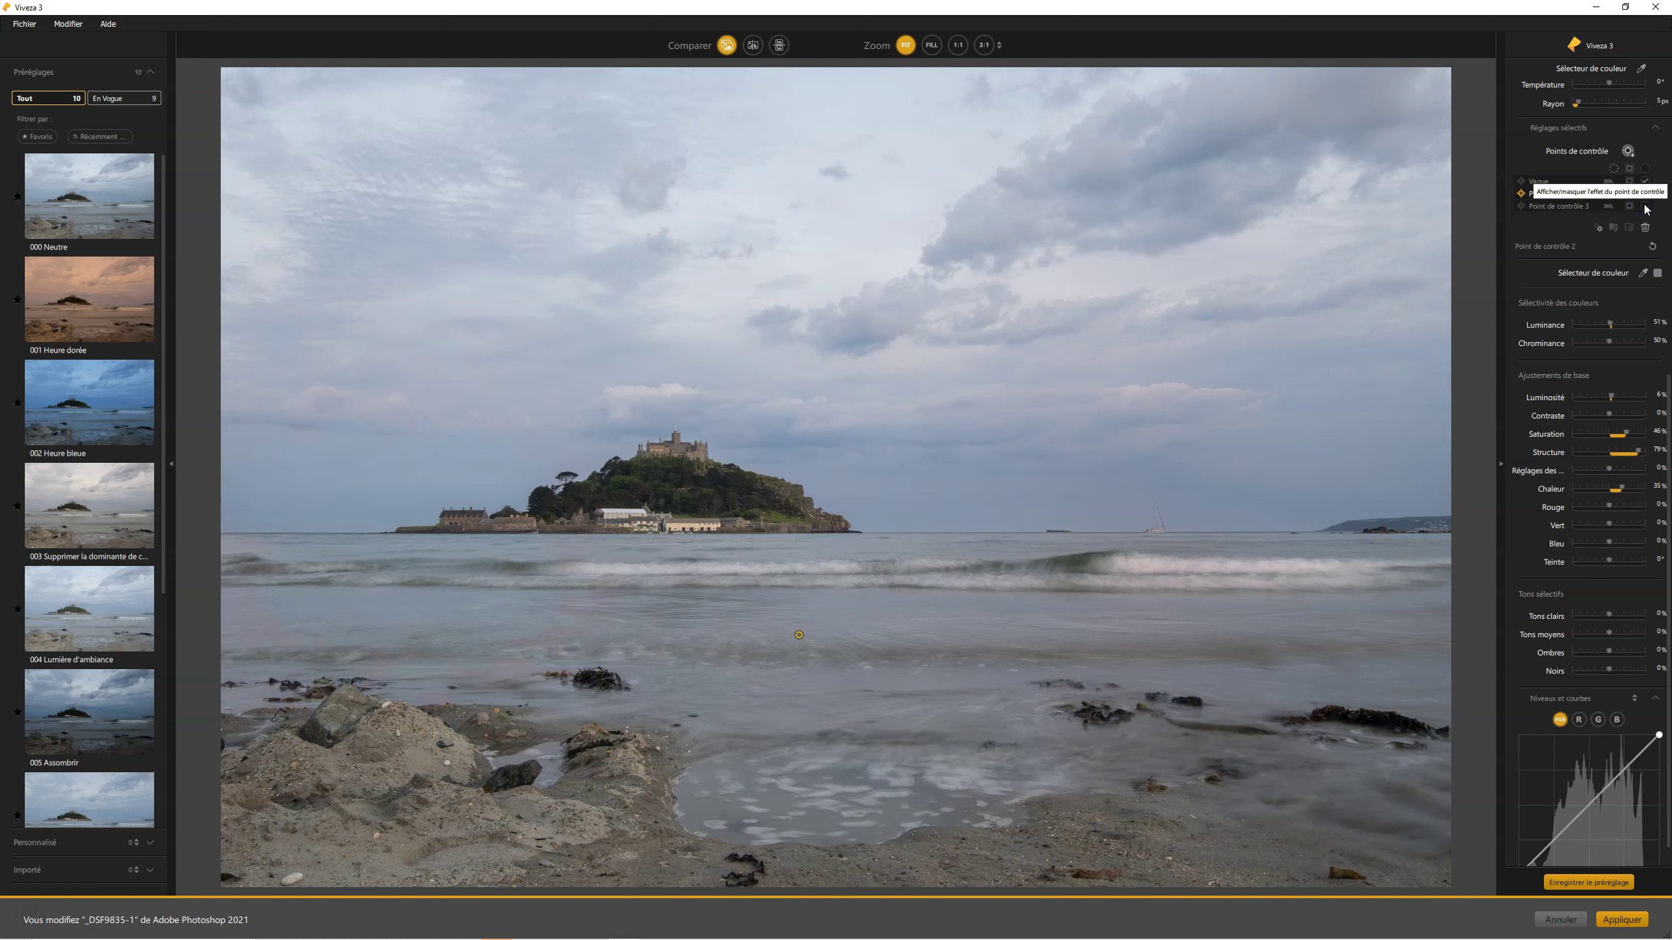
left_click(1646, 193)
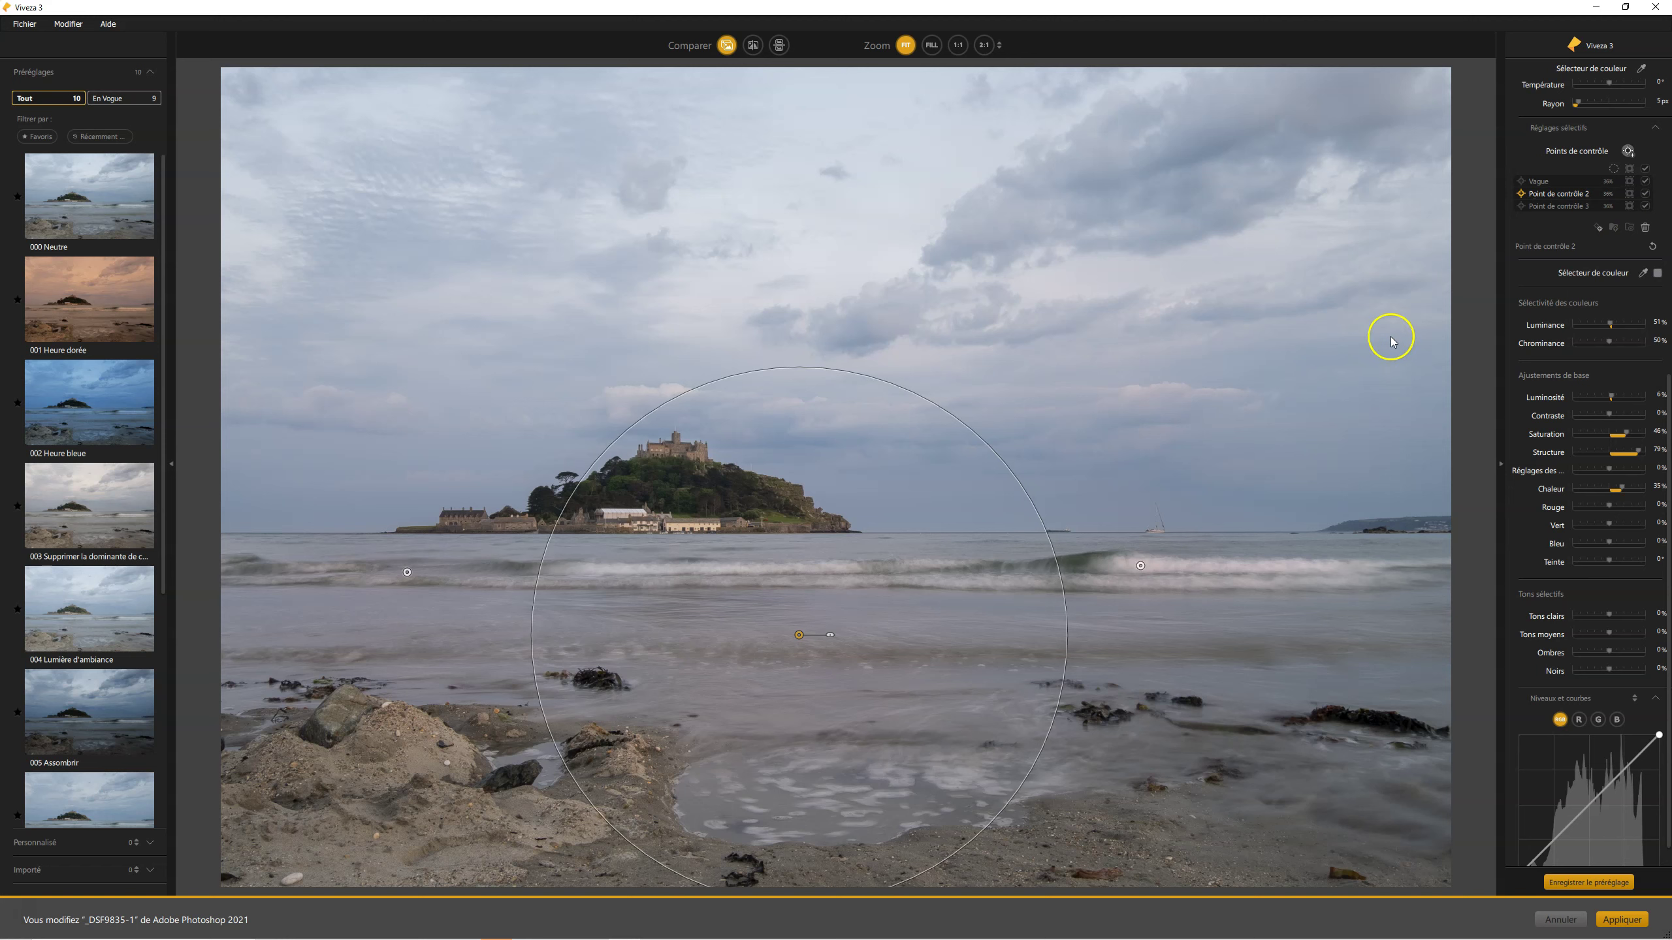
Display all control point masks and reposition the two duplicated points on the water above the rocks and the foreground pool.
left_click(1629, 170)
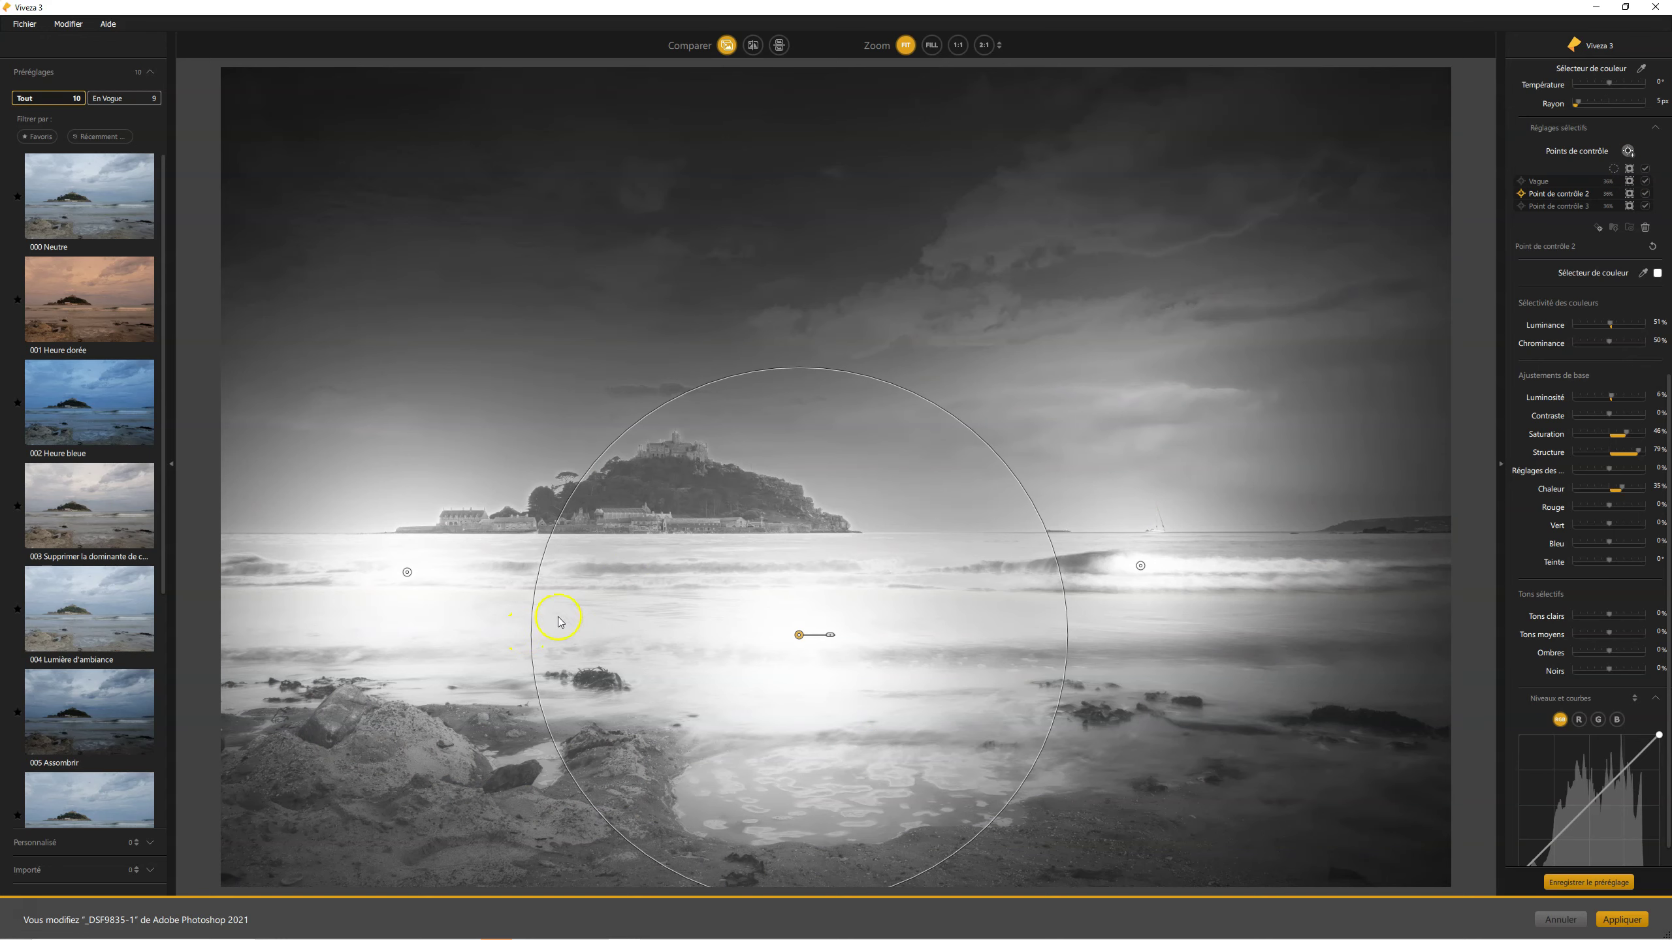
left_click_drag(746, 374, 796, 543)
left_click_drag(799, 635, 807, 823)
left_click_drag(803, 709, 799, 572)
left_click_drag(407, 572, 425, 738)
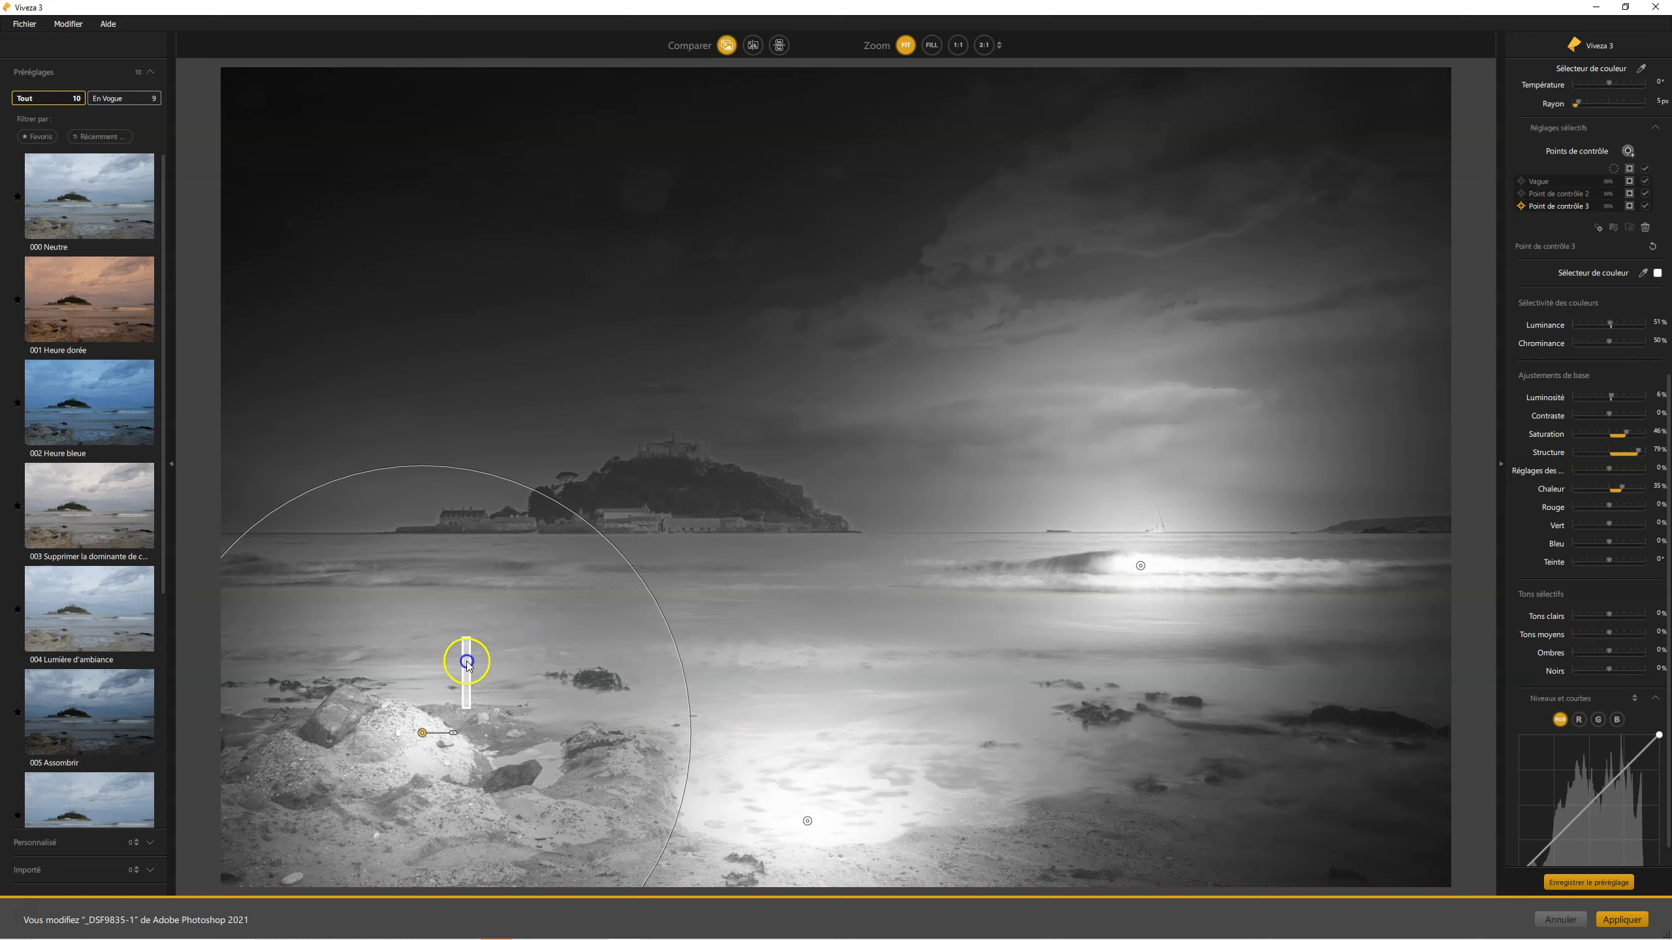
left_click(497, 665)
left_click_drag(421, 732, 436, 633)
left_click_drag(808, 821, 817, 732)
Add a control point and place it on the wooded slope near the island's right end.
left_click(1433, 519)
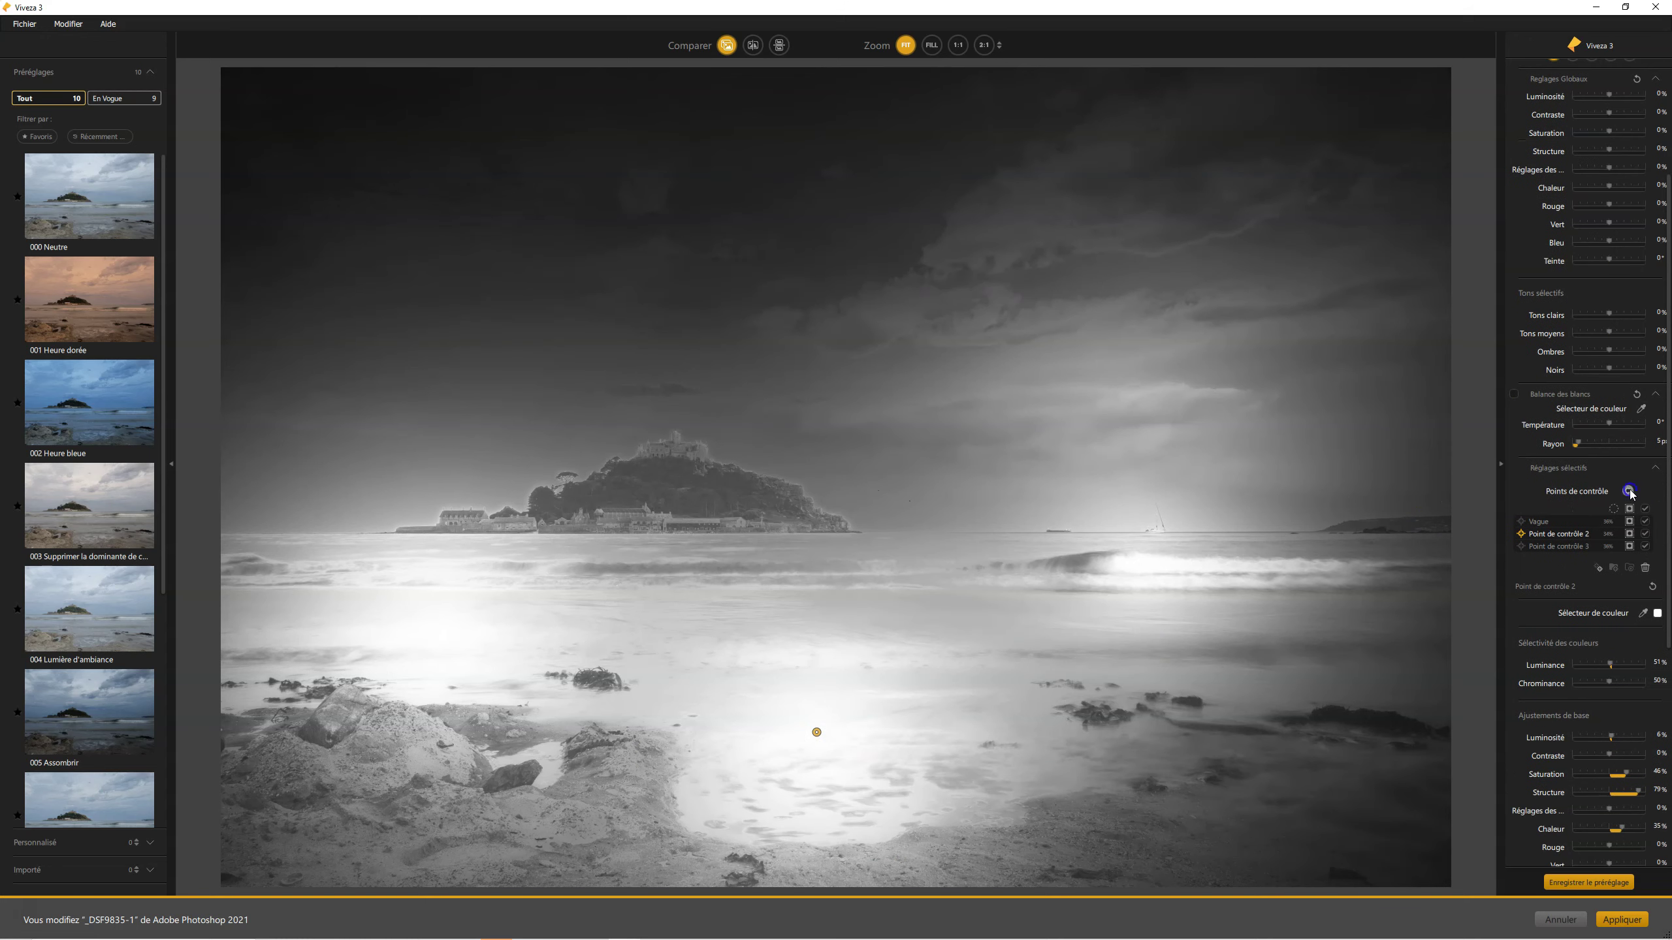
left_click(661, 309)
left_click_drag(799, 369, 935, 337)
left_click(662, 312)
left_click_drag(663, 315, 790, 497)
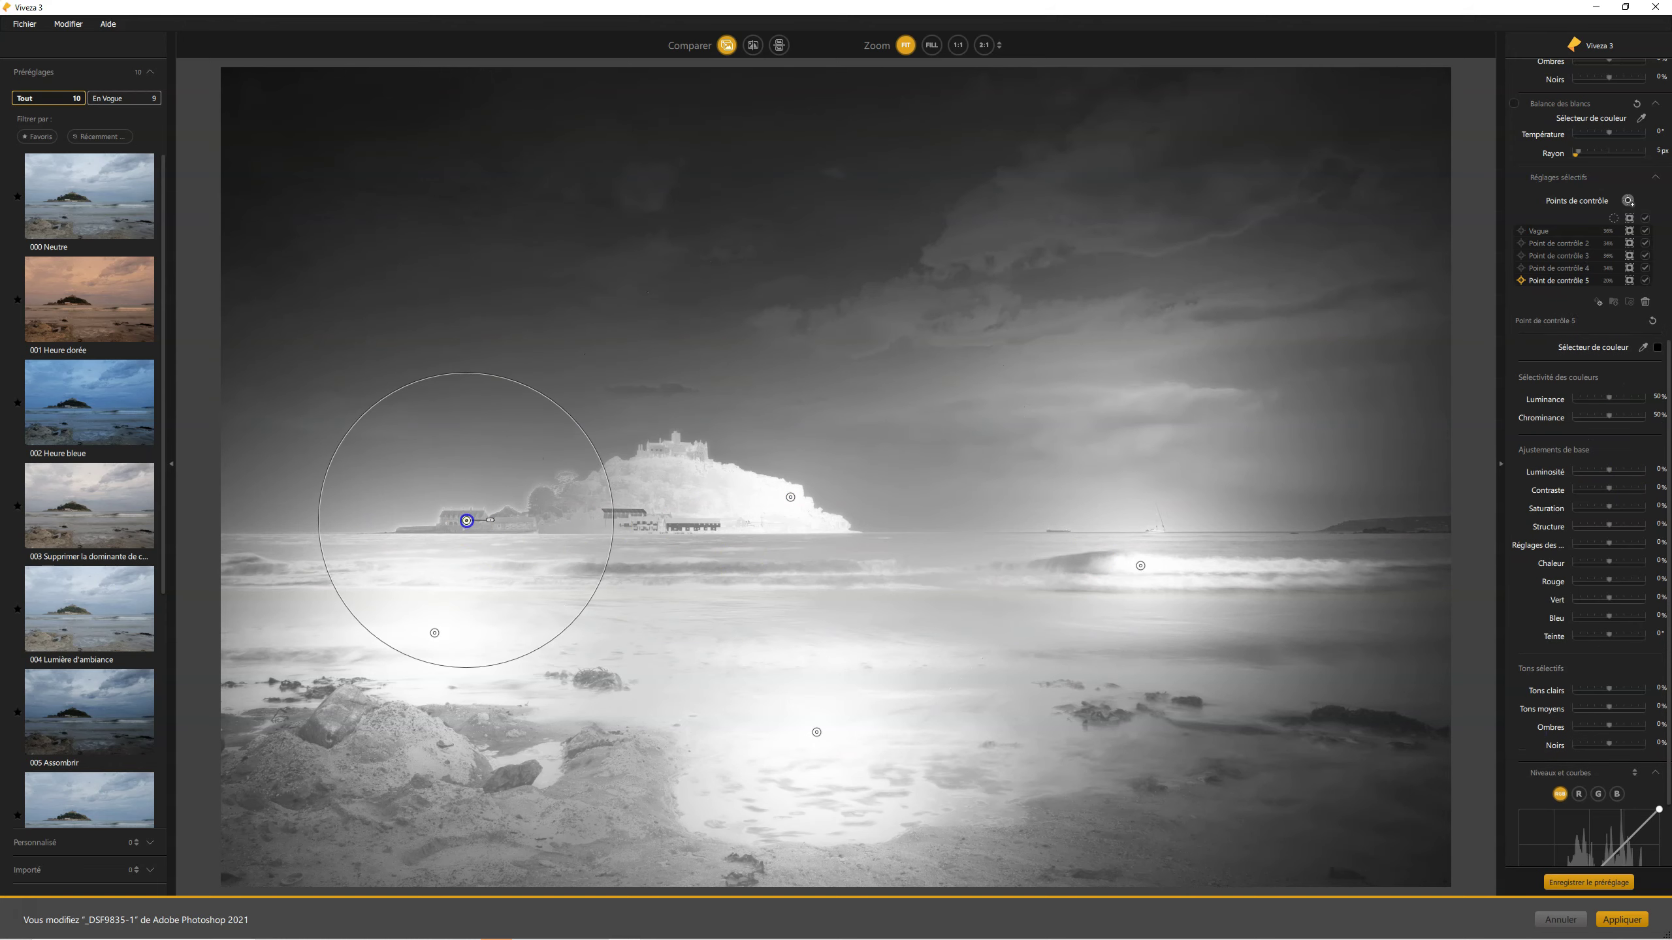
Add a control point on the low buildings at the island's left end, shrink its circle of influence and hide all masks.
left_click(467, 521)
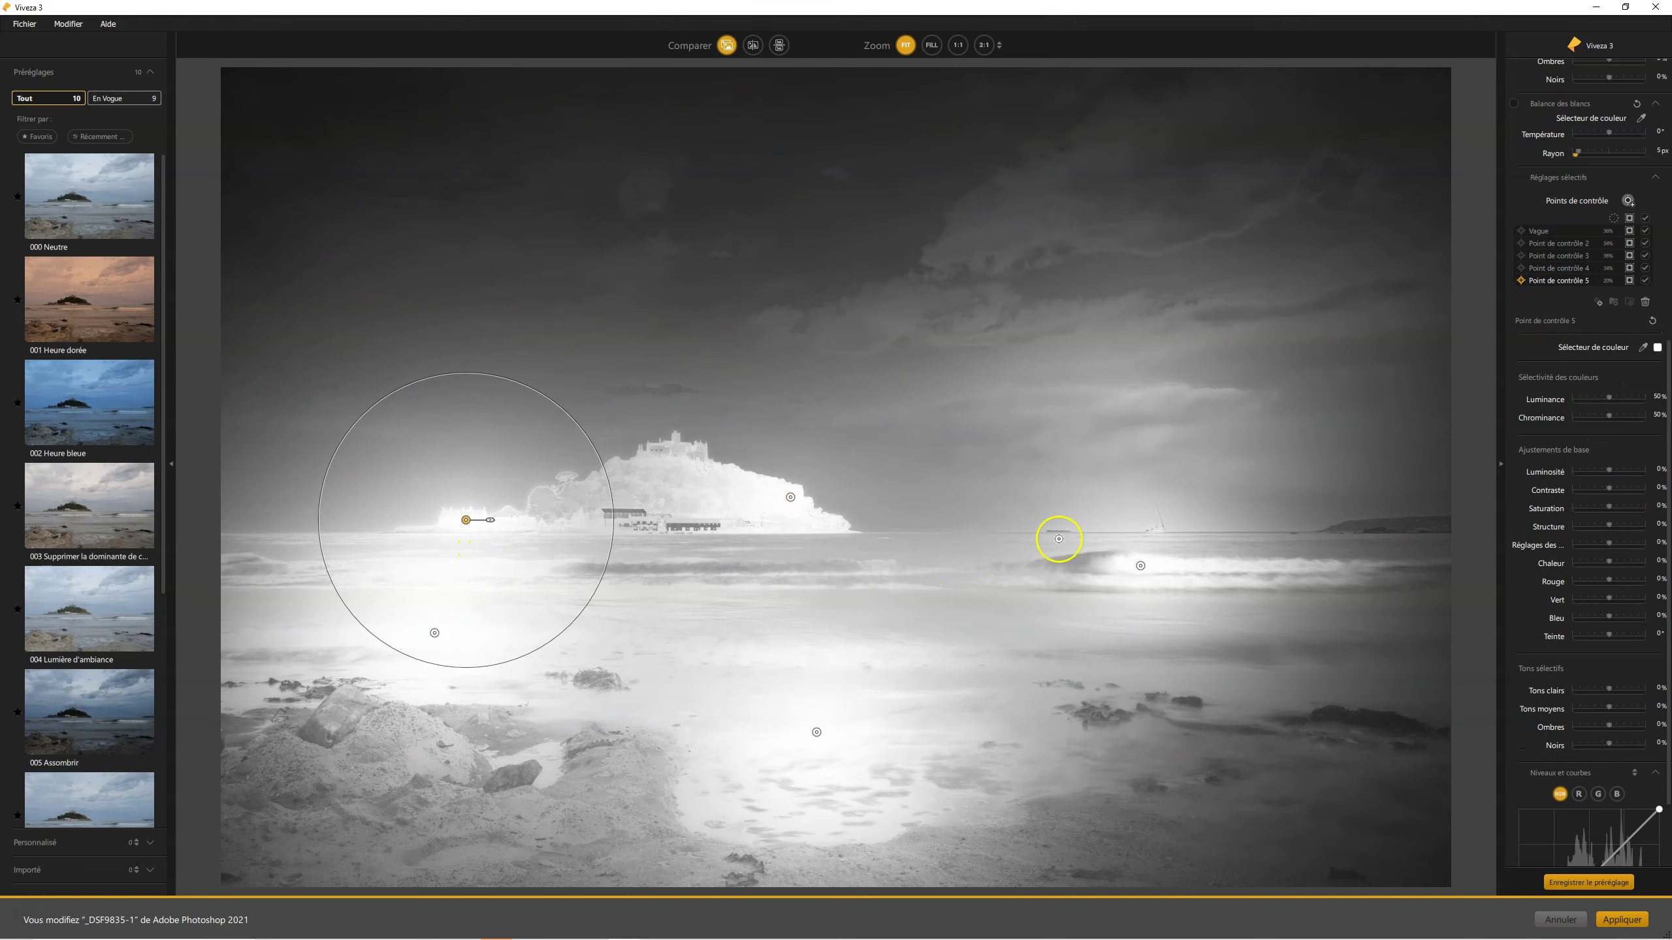
left_click_drag(485, 672, 491, 621)
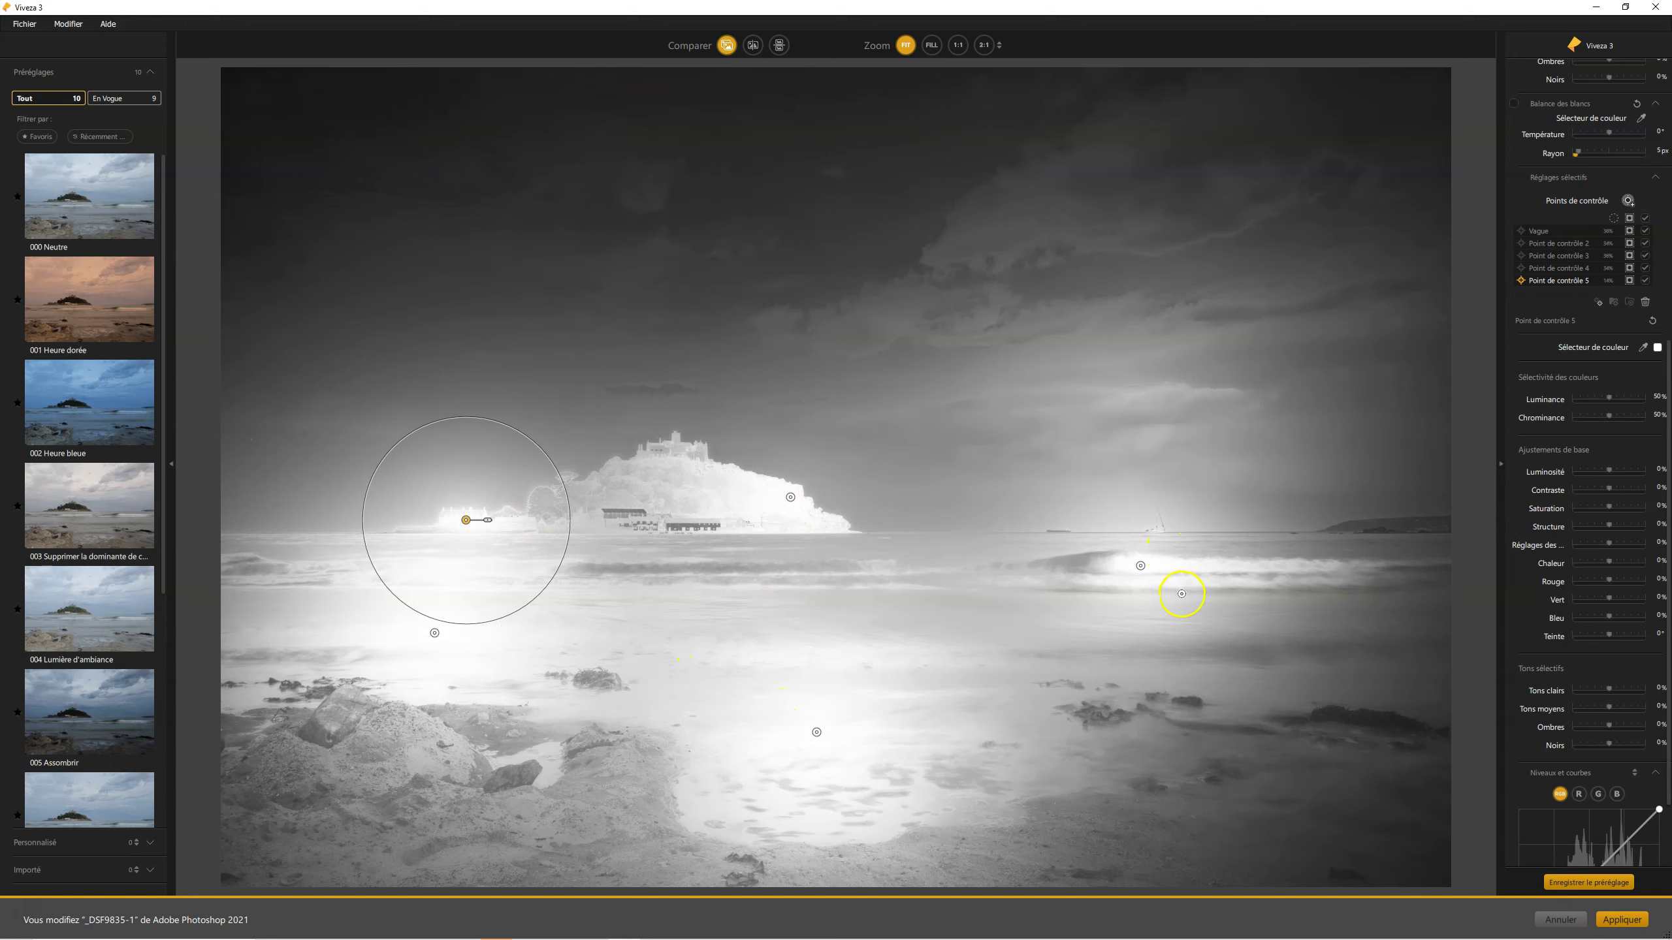
left_click(1631, 220)
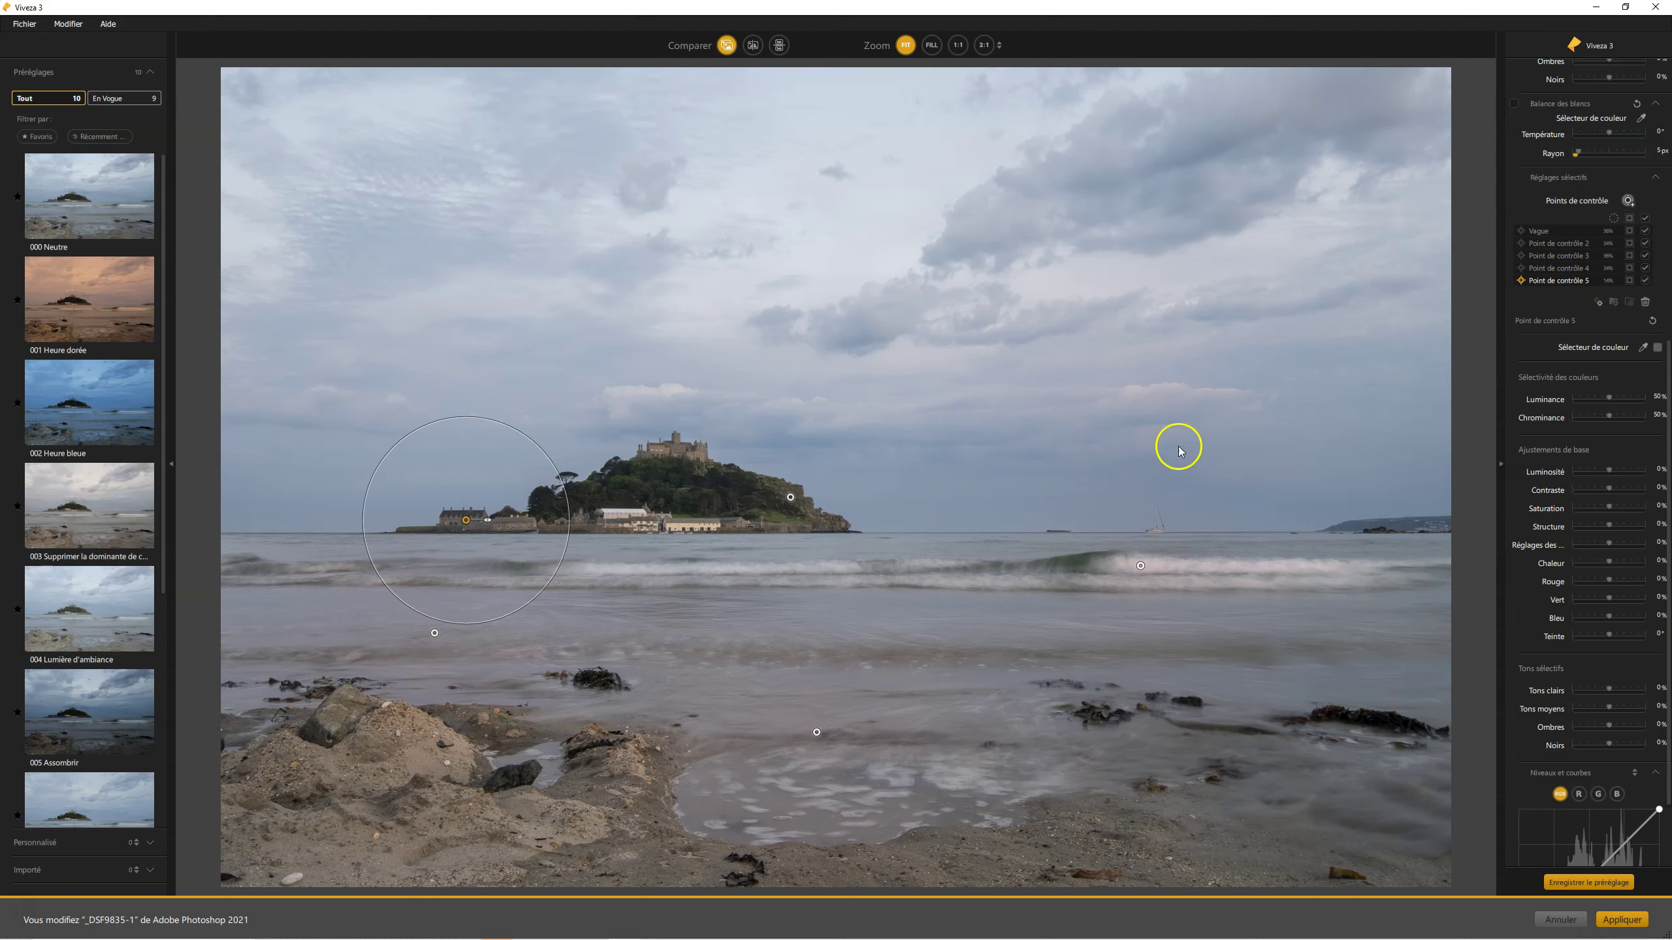
Add a control point on the large dark cloud, show its mask, enlarge its circle of influence and shift it right within the cloud.
left_click(1627, 199)
left_click(1051, 212)
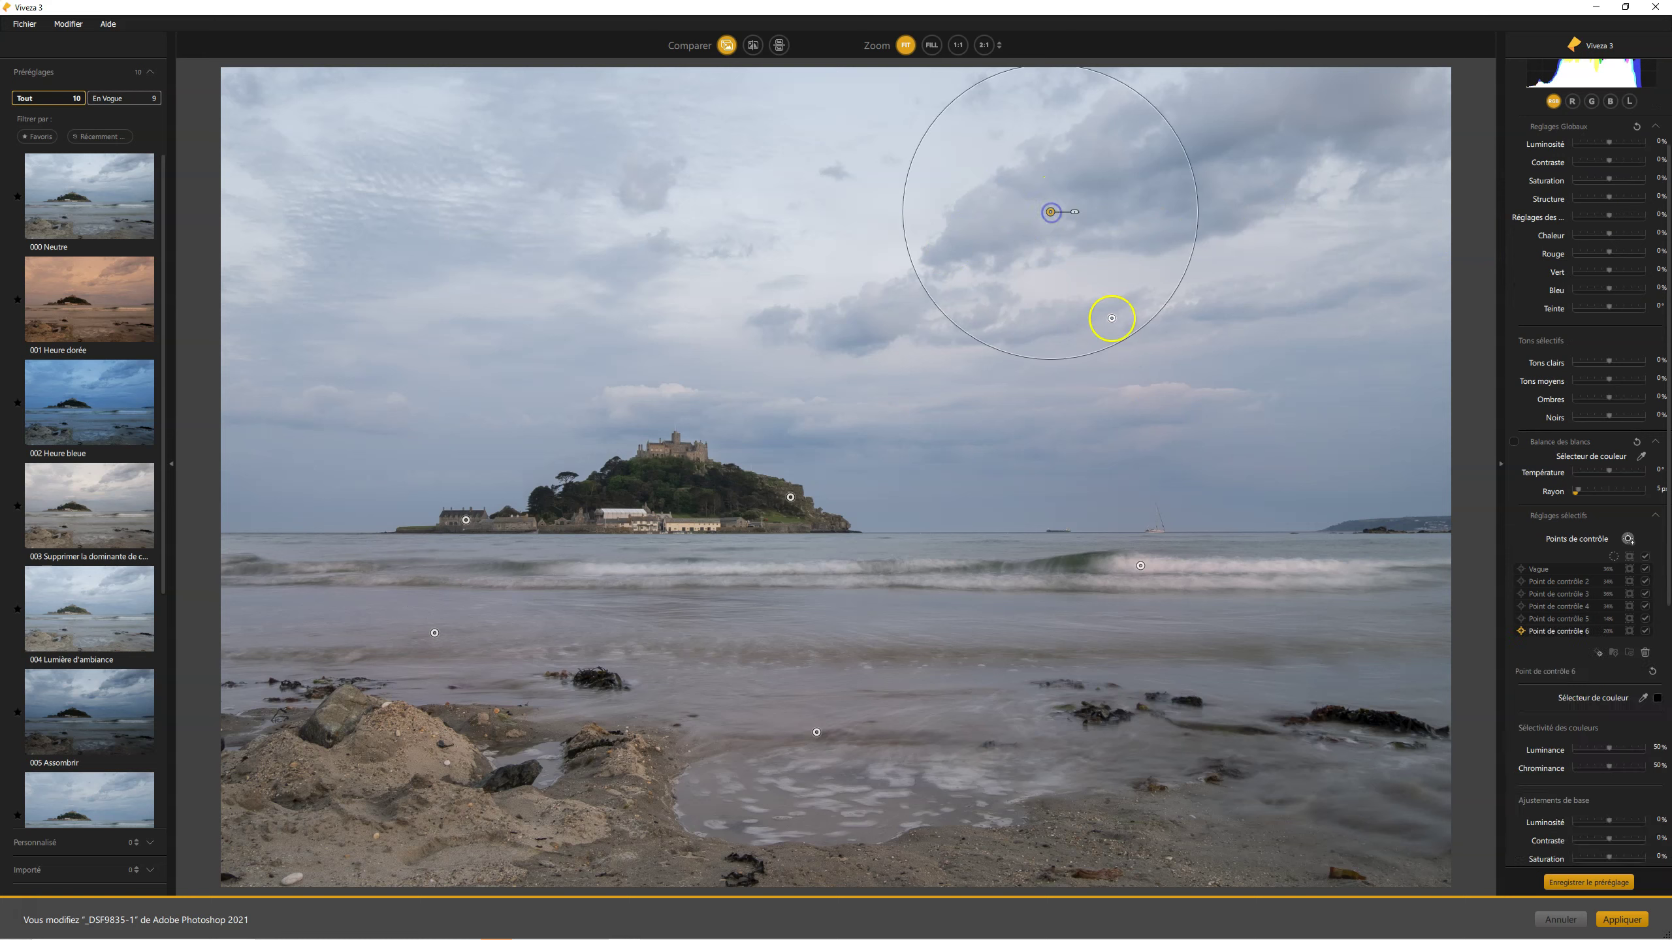
left_click_drag(1178, 273, 1261, 340)
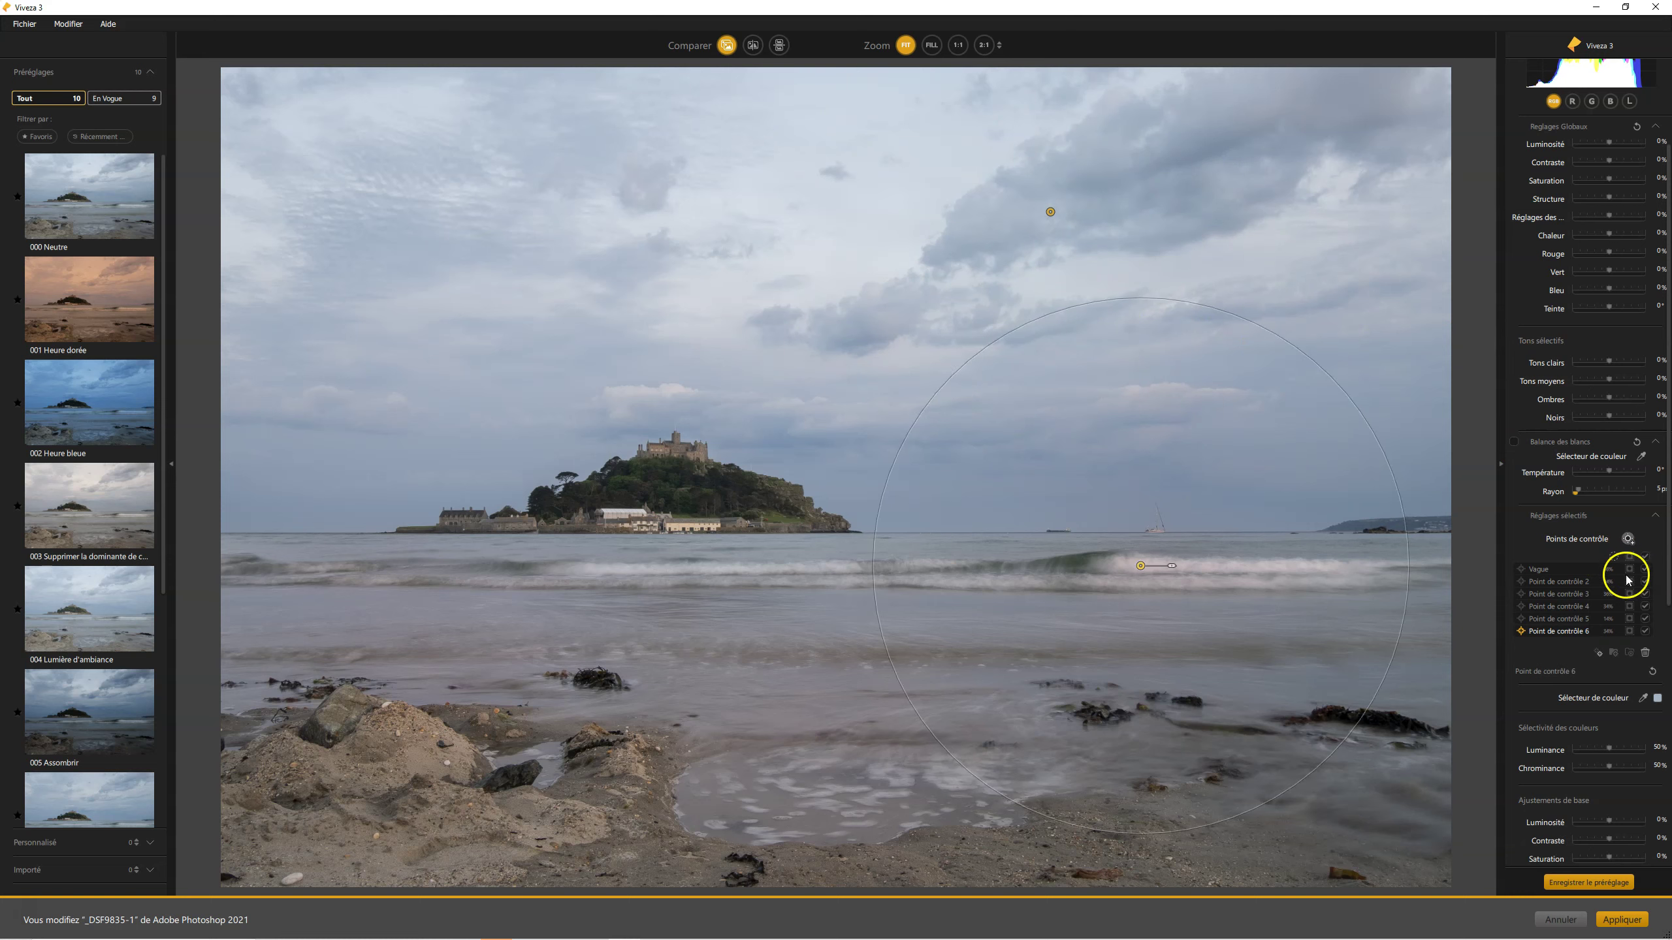
left_click(1628, 631)
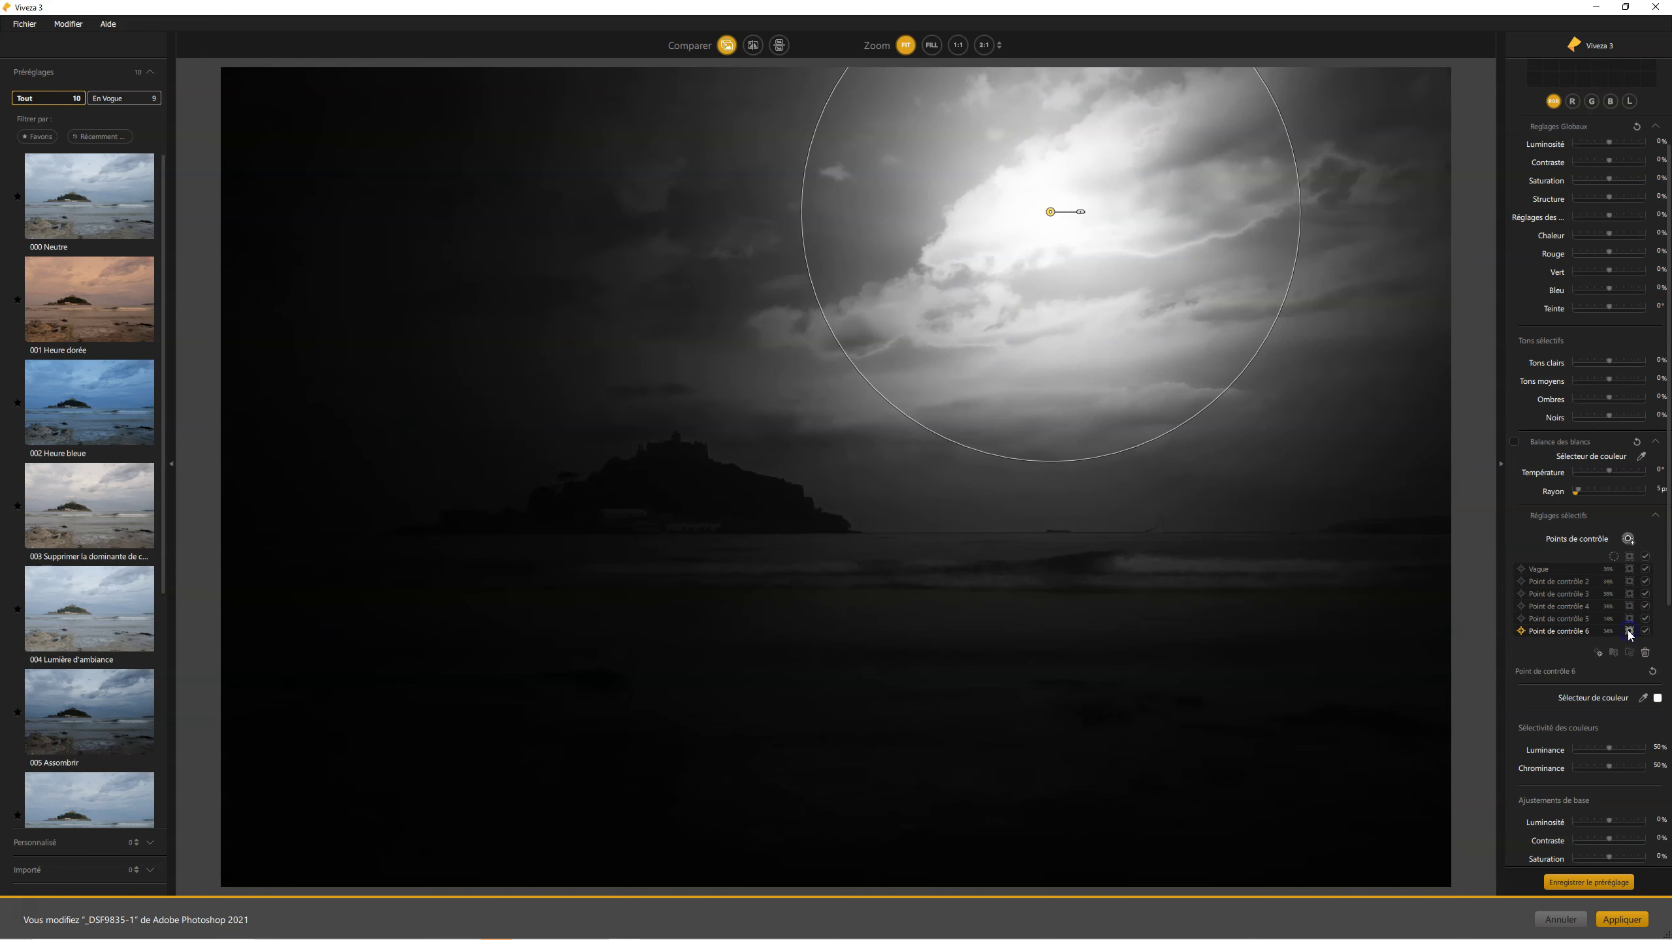
left_click_drag(1276, 313, 1353, 350)
left_click_drag(1342, 334, 1315, 308)
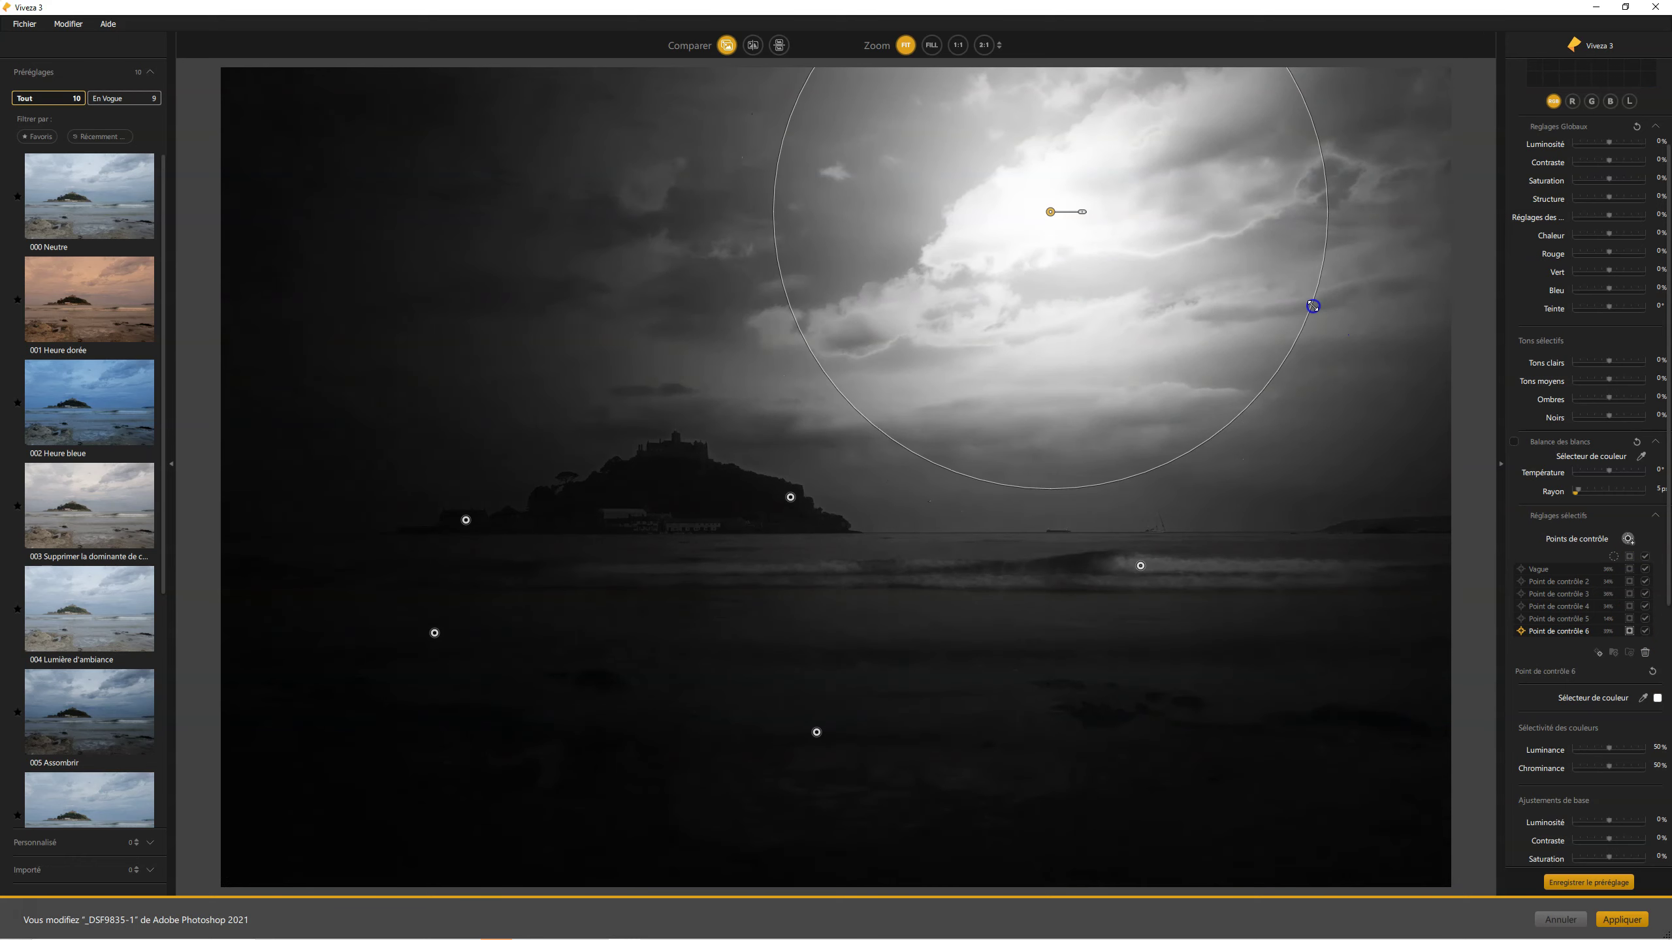
left_click_drag(1058, 216, 1131, 202)
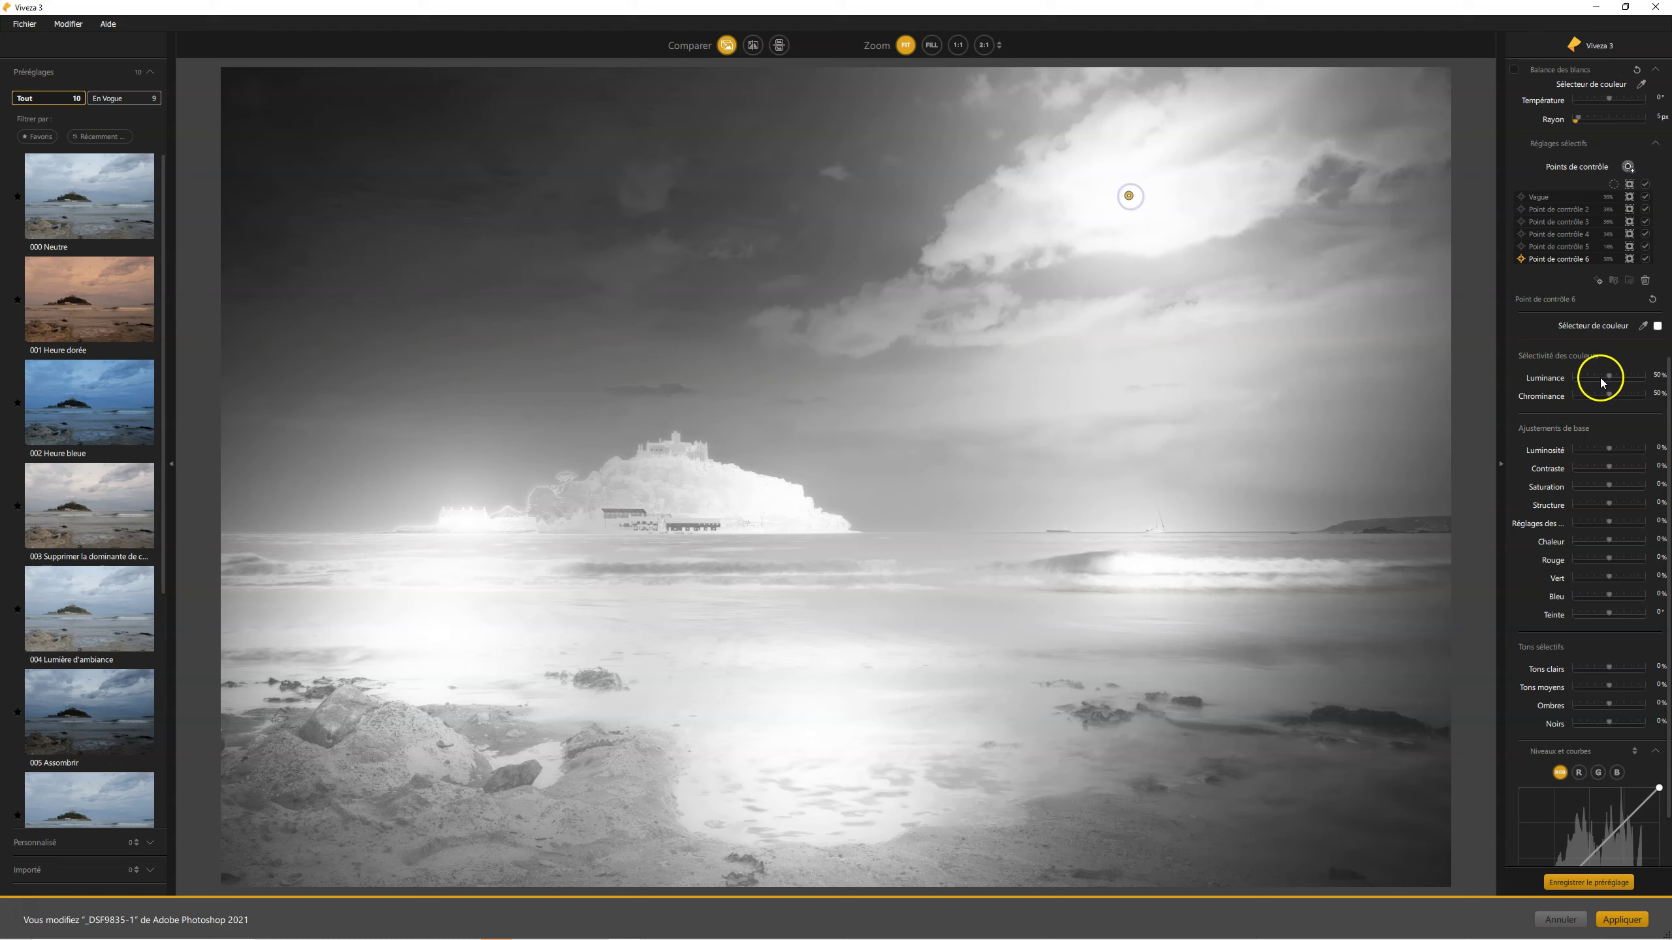
Set the dark cloud point's luminance selectivity to 63%, chrominance to 66%, brightness to 6%, contrast to 25% and warmth to 25%, and nudge it right.
mouse_move(1598, 374)
left_mouse_down()
mouse_move(1637, 377)
mouse_move(1578, 395)
mouse_move(1620, 395)
left_mouse_up()
scroll(1619, 286, "up", 1)
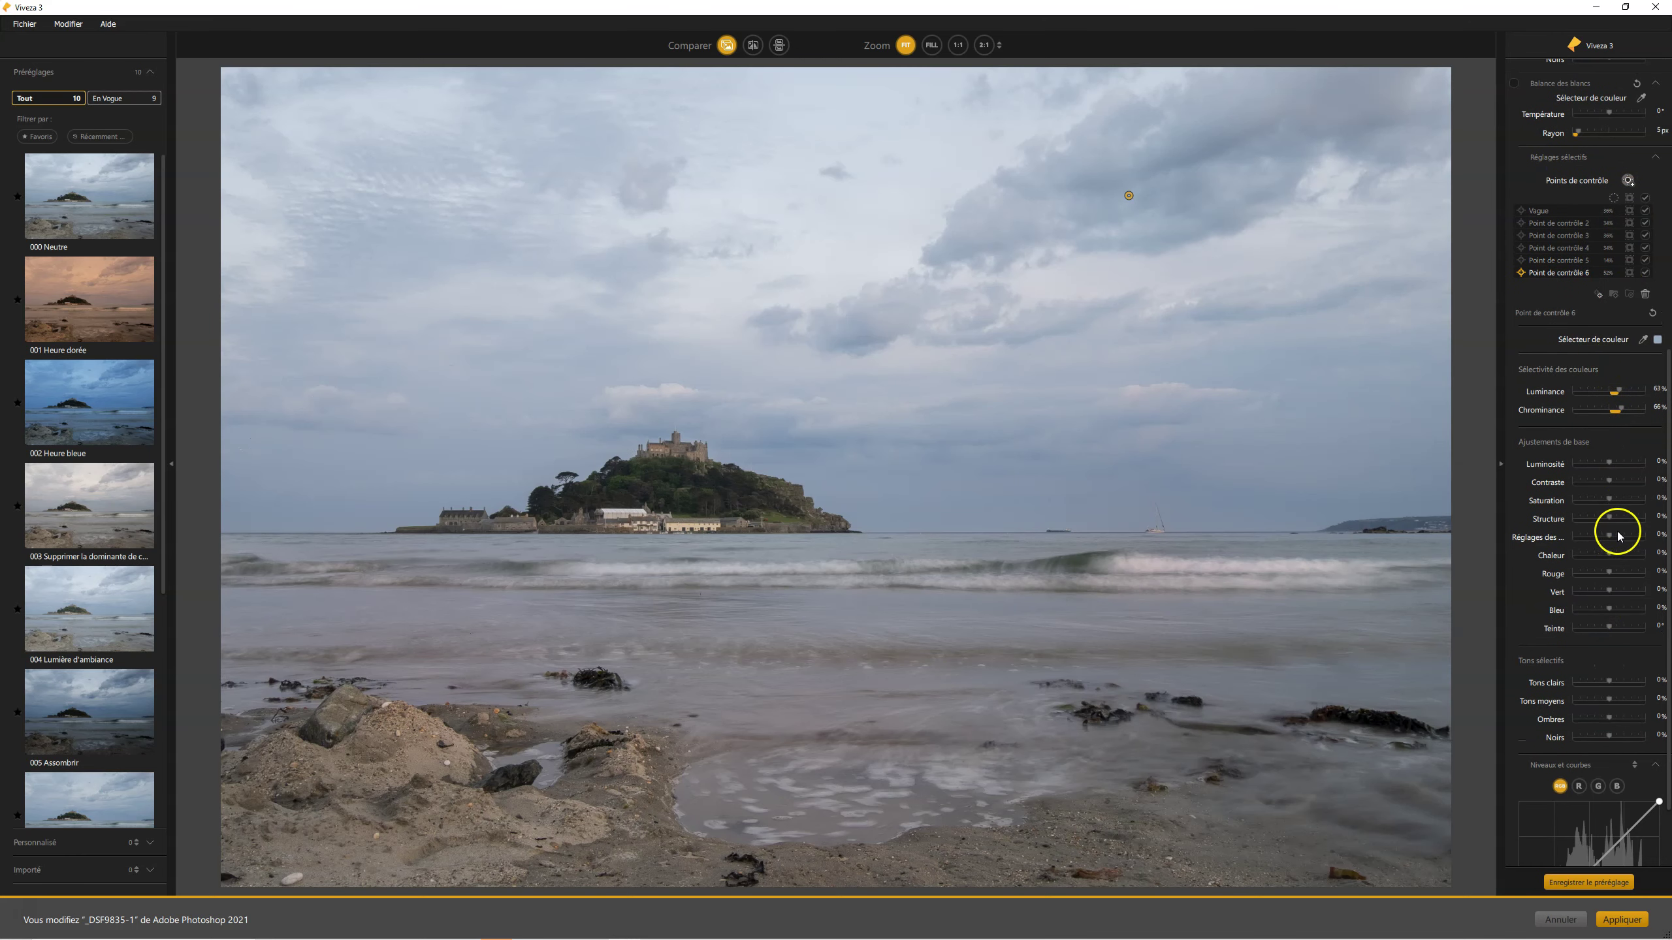
left_click_drag(1609, 556, 1622, 554)
left_click_drag(1609, 482, 1612, 461)
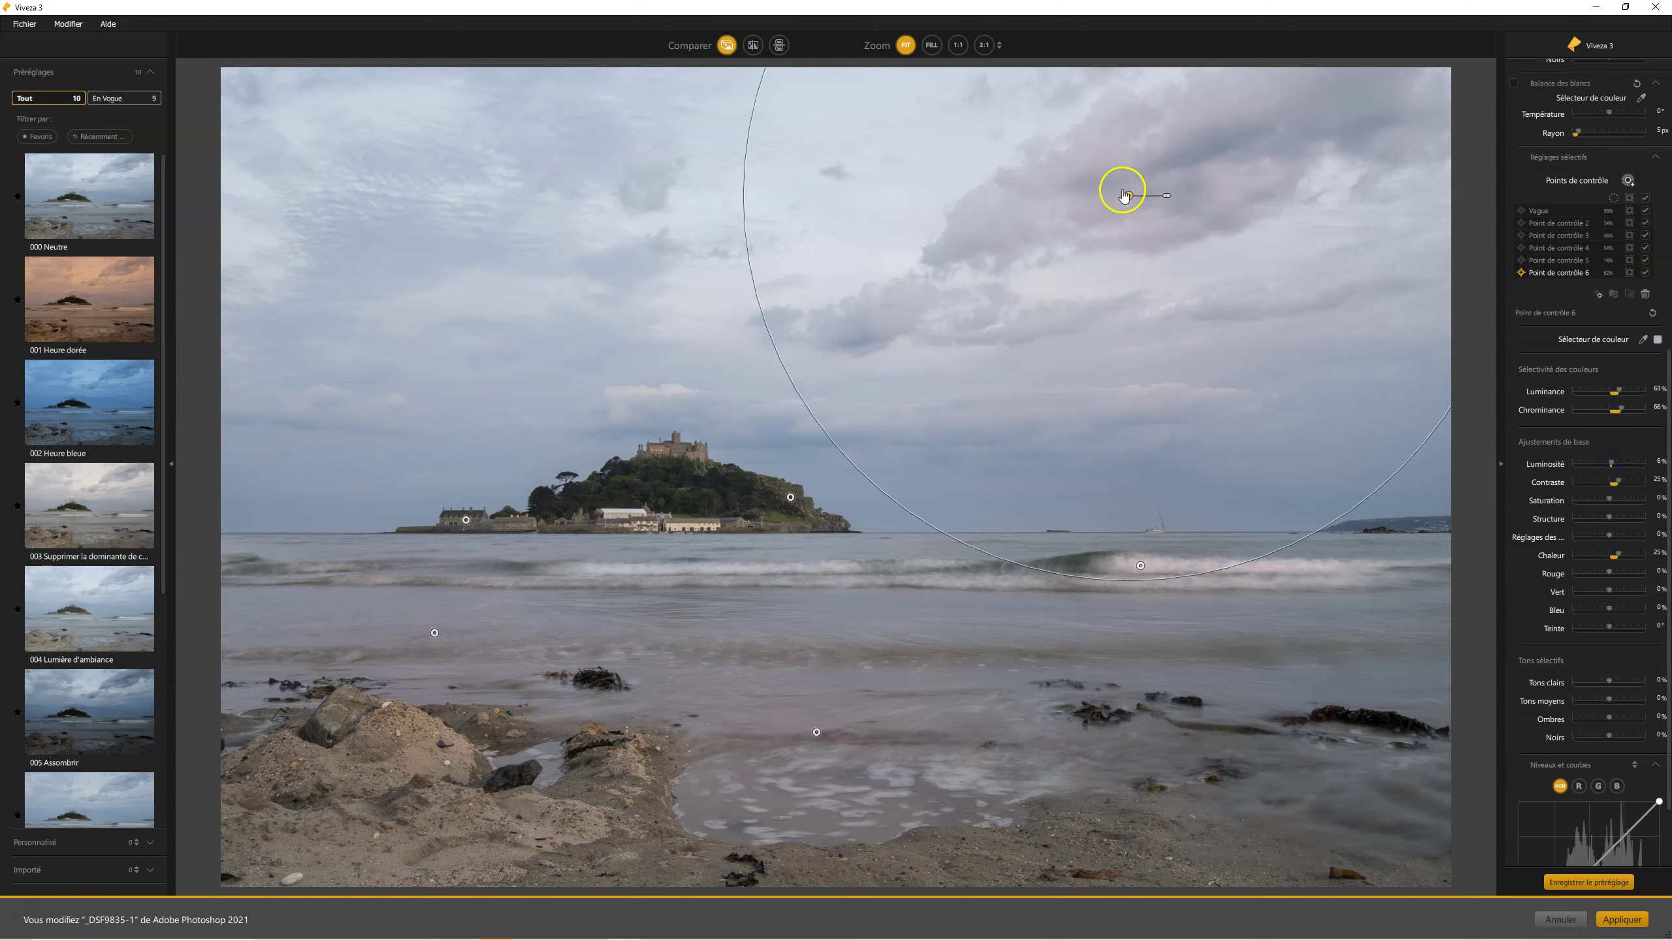
mouse_move(1128, 195)
left_mouse_down()
mouse_move(1183, 146)
mouse_move(1188, 179)
mouse_move(1145, 198)
left_mouse_up()
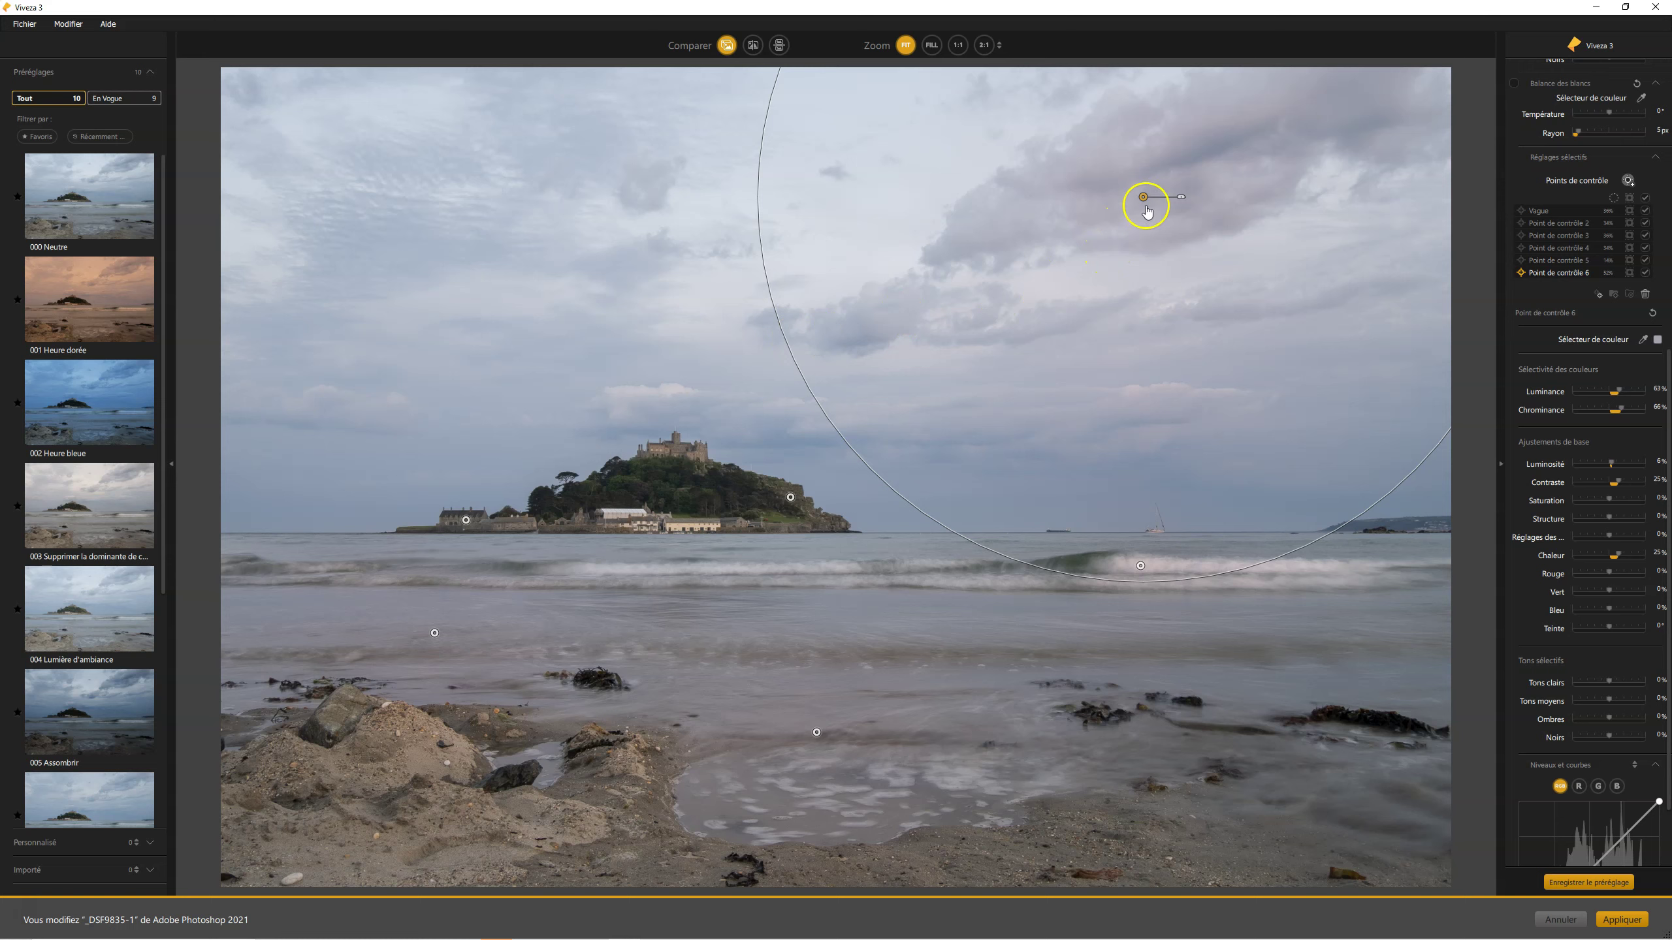
Duplicate the cloud point onto the upper-left sky with a smaller circle of influence, and onto the small cloud right of the castle.
left_click(475, 202)
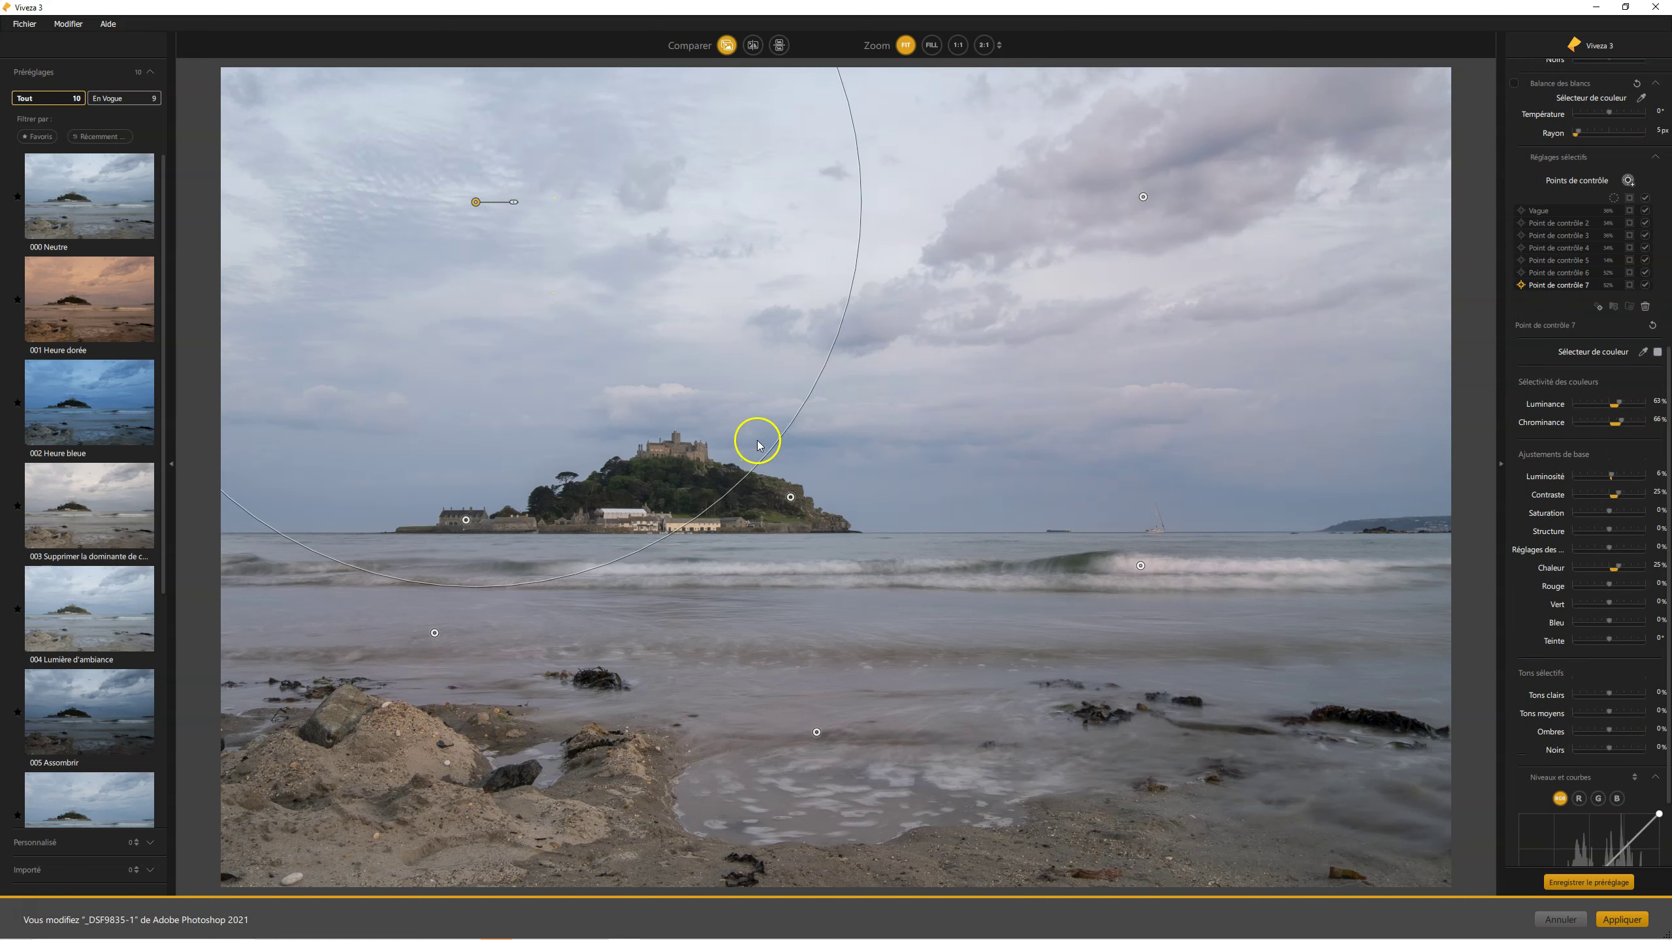
left_click_drag(757, 448, 710, 373)
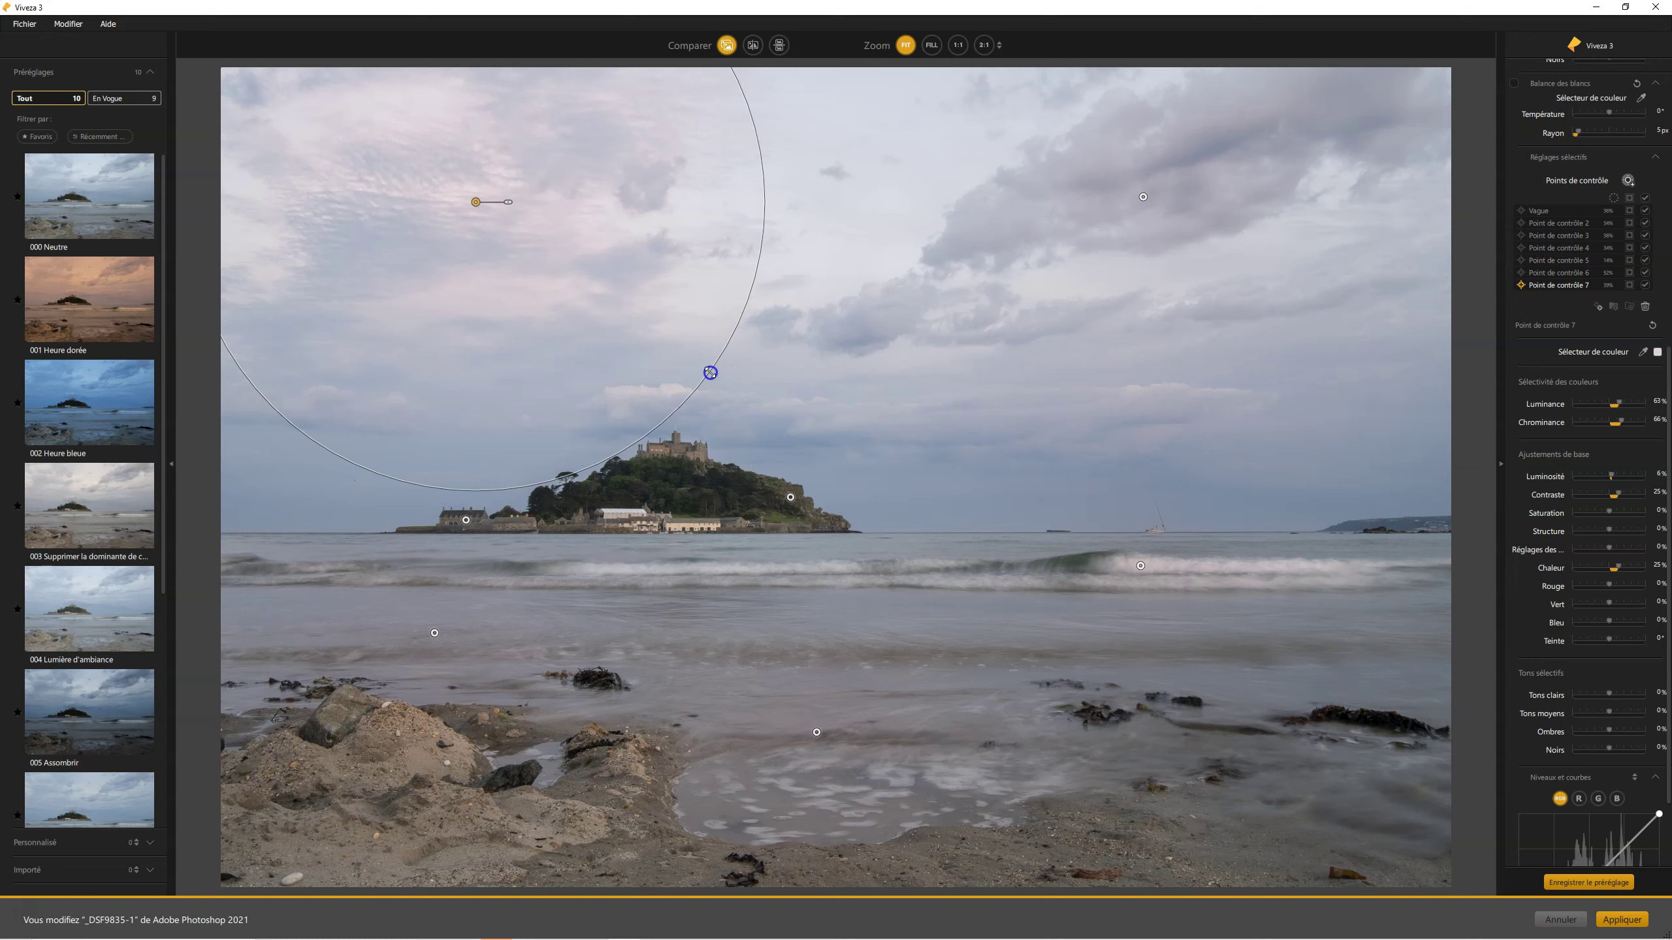
left_click(875, 313)
left_click_drag(472, 204, 873, 319)
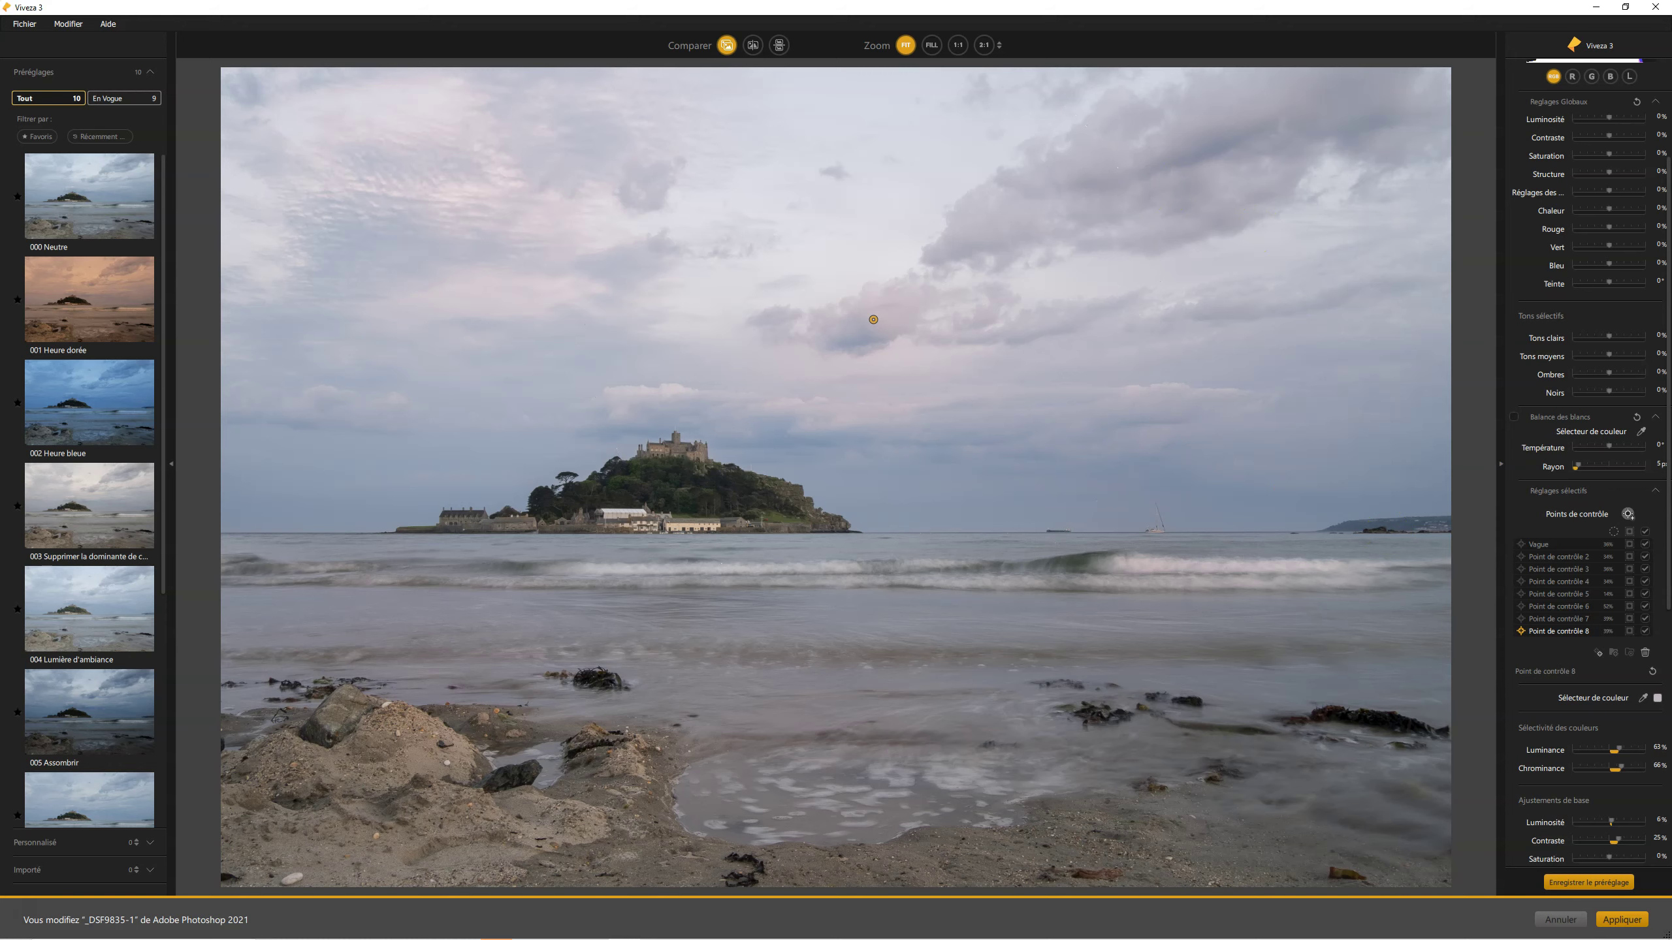
Set the global contrast to 17%, saturation to 23% and warmth to 10%, resetting a trial brightness reduction to 0%.
scroll(1601, 290, "up", 3)
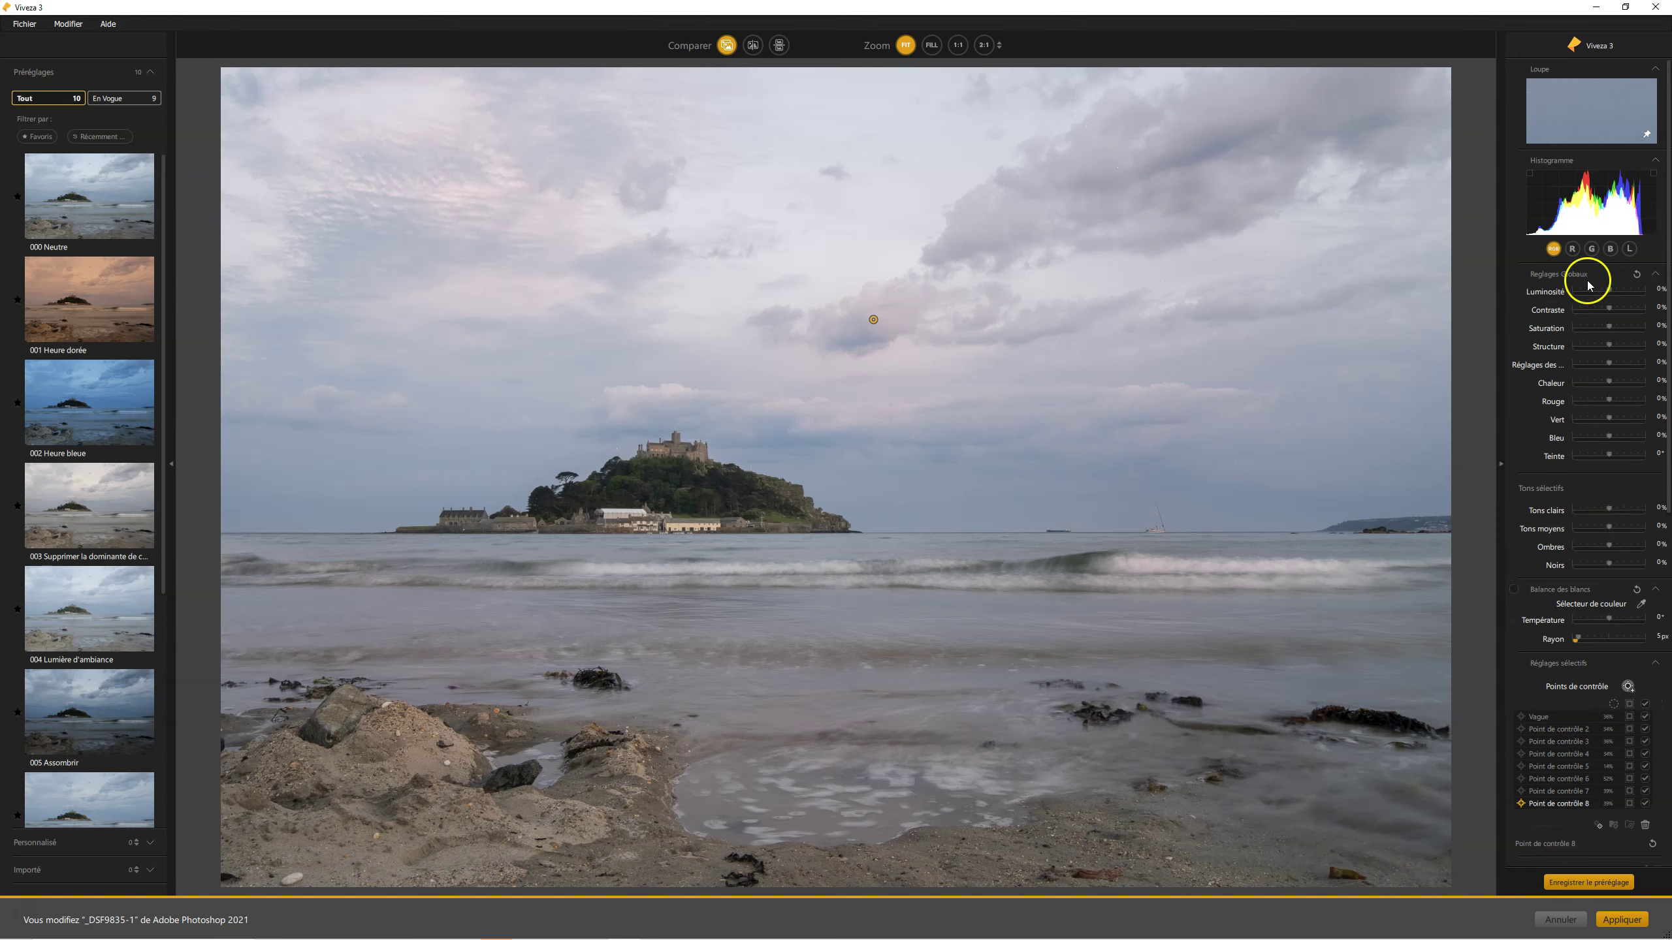
left_click_drag(1606, 308, 1614, 306)
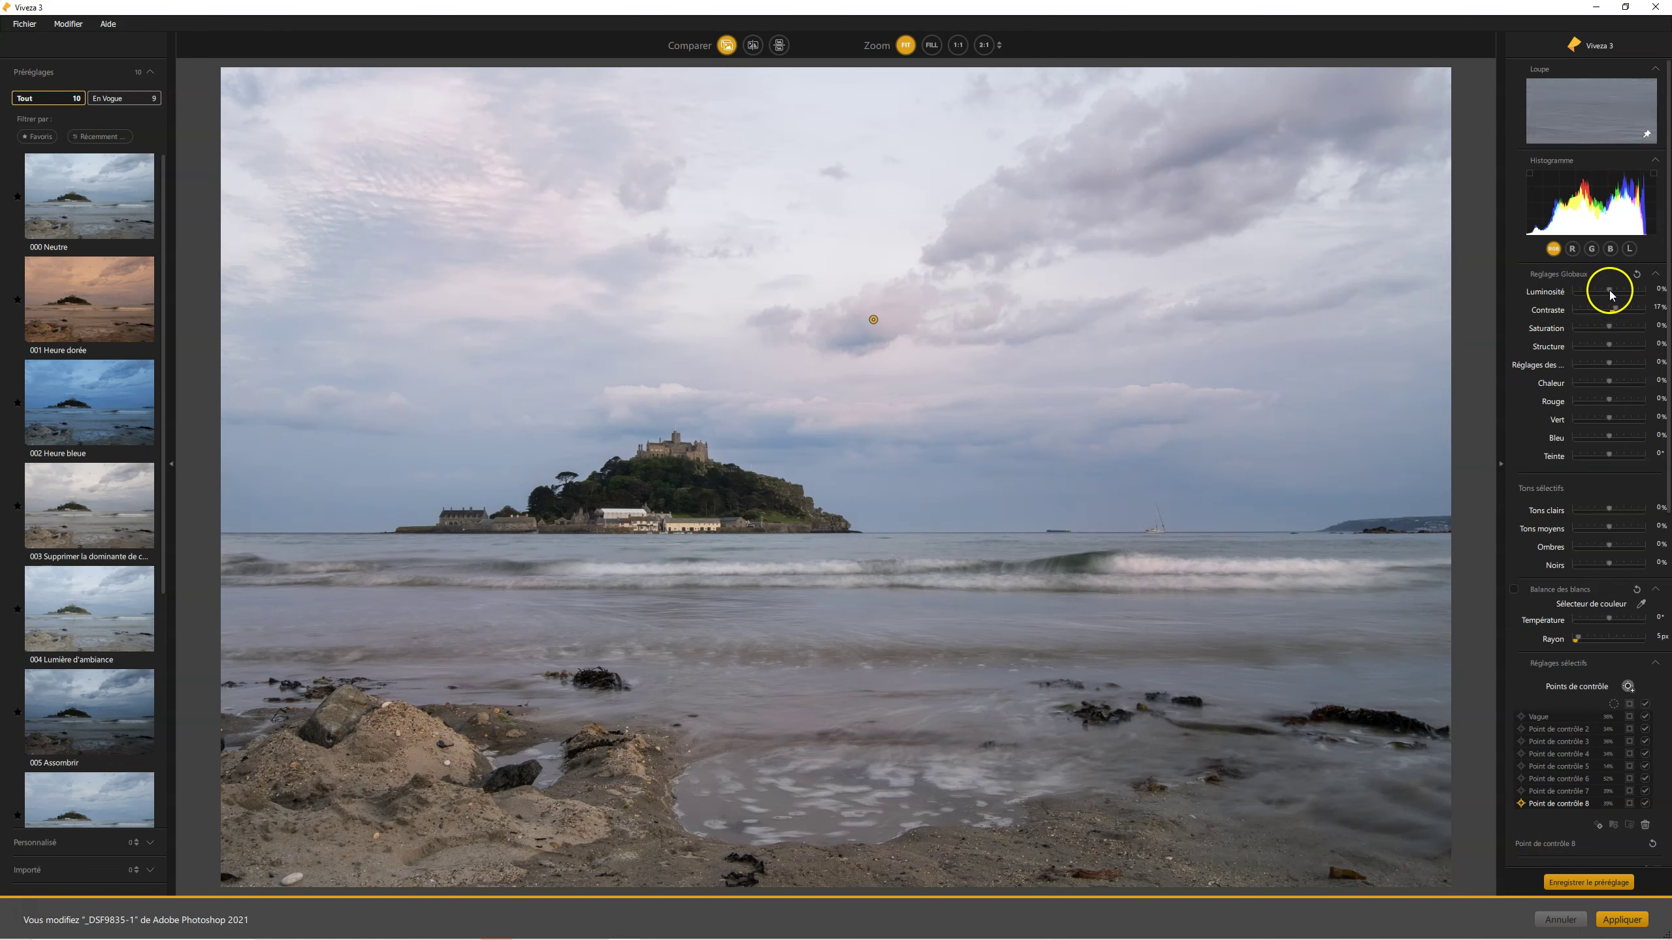
left_click_drag(1600, 294, 1599, 295)
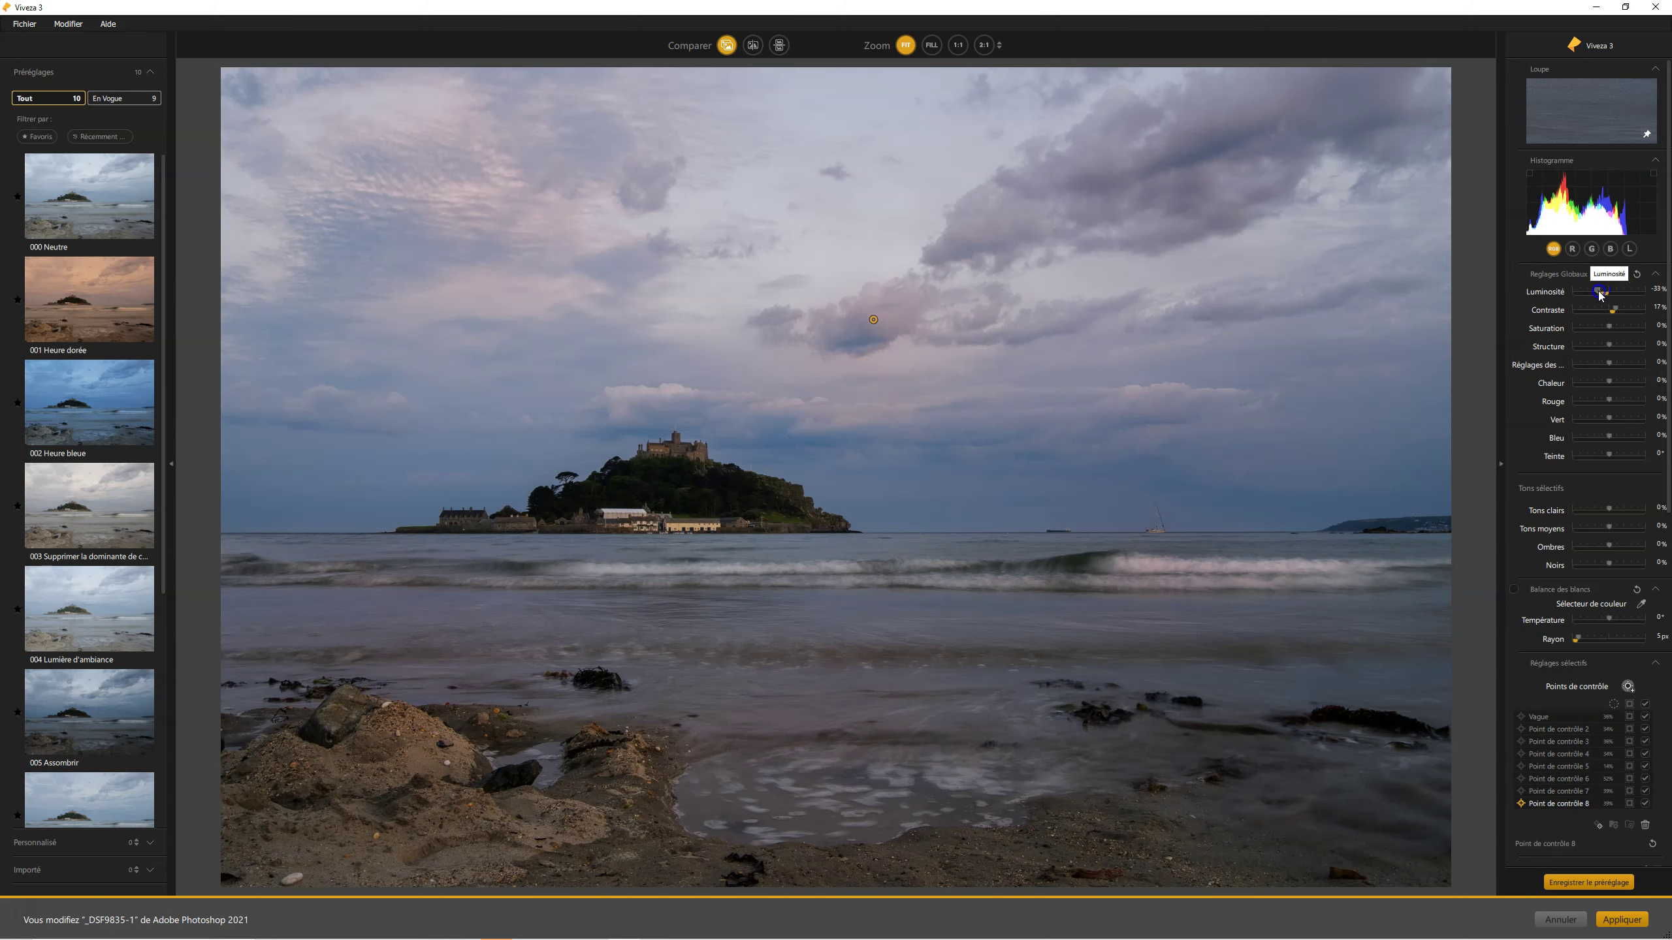
double_click(1614, 290)
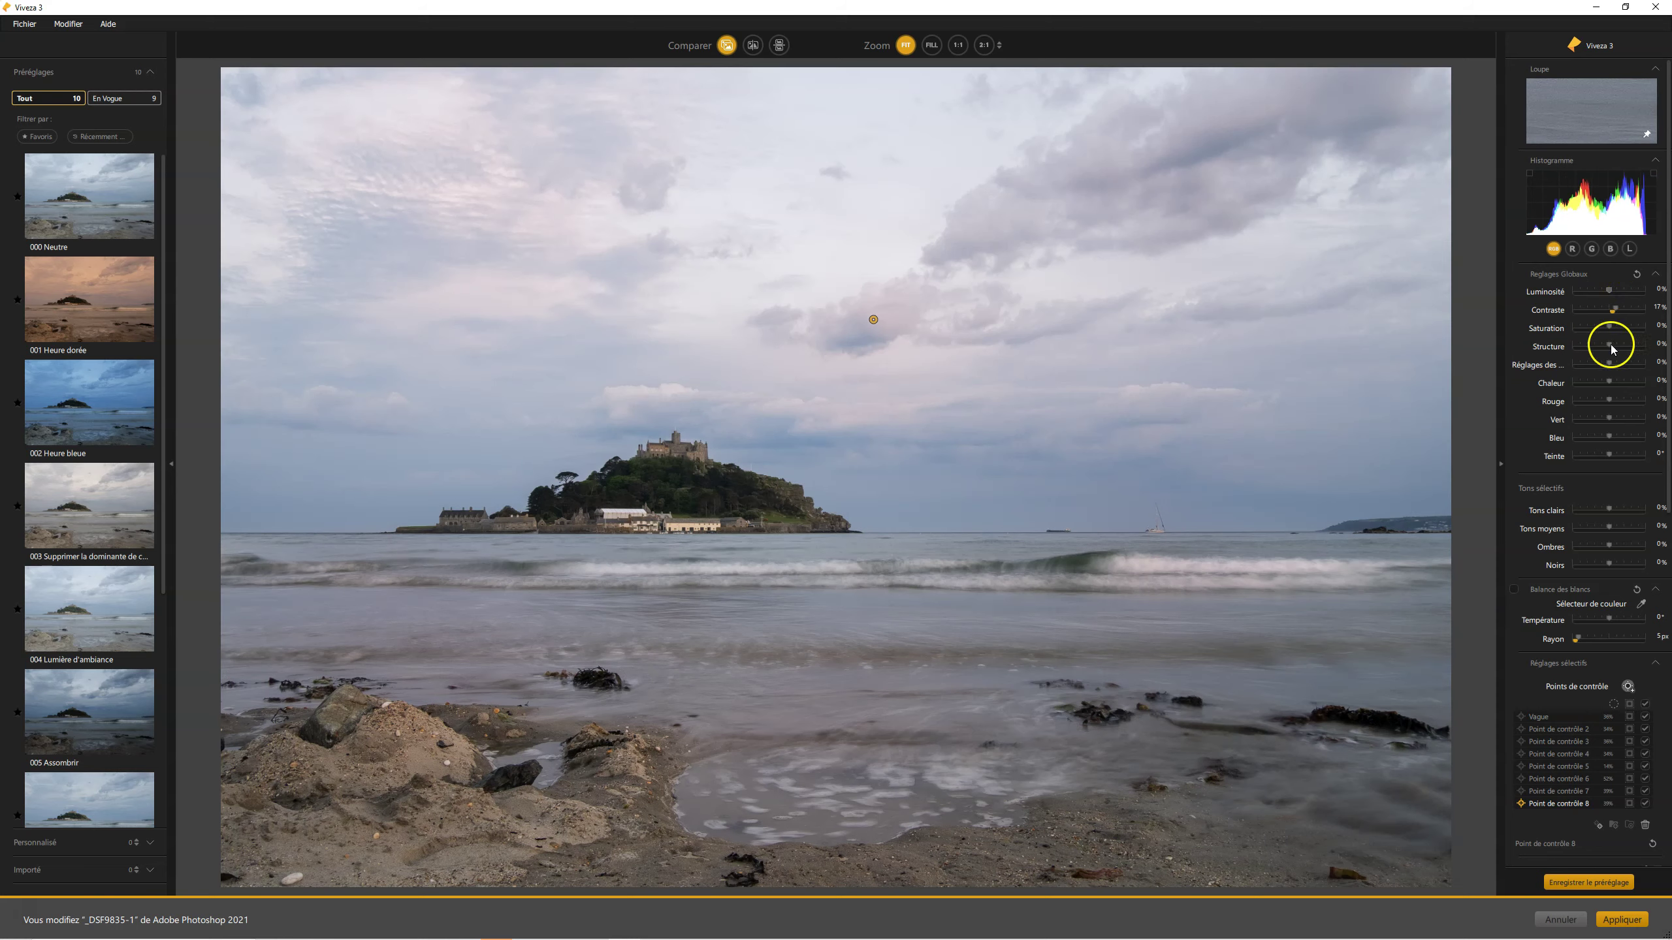
left_click_drag(1610, 328, 1619, 328)
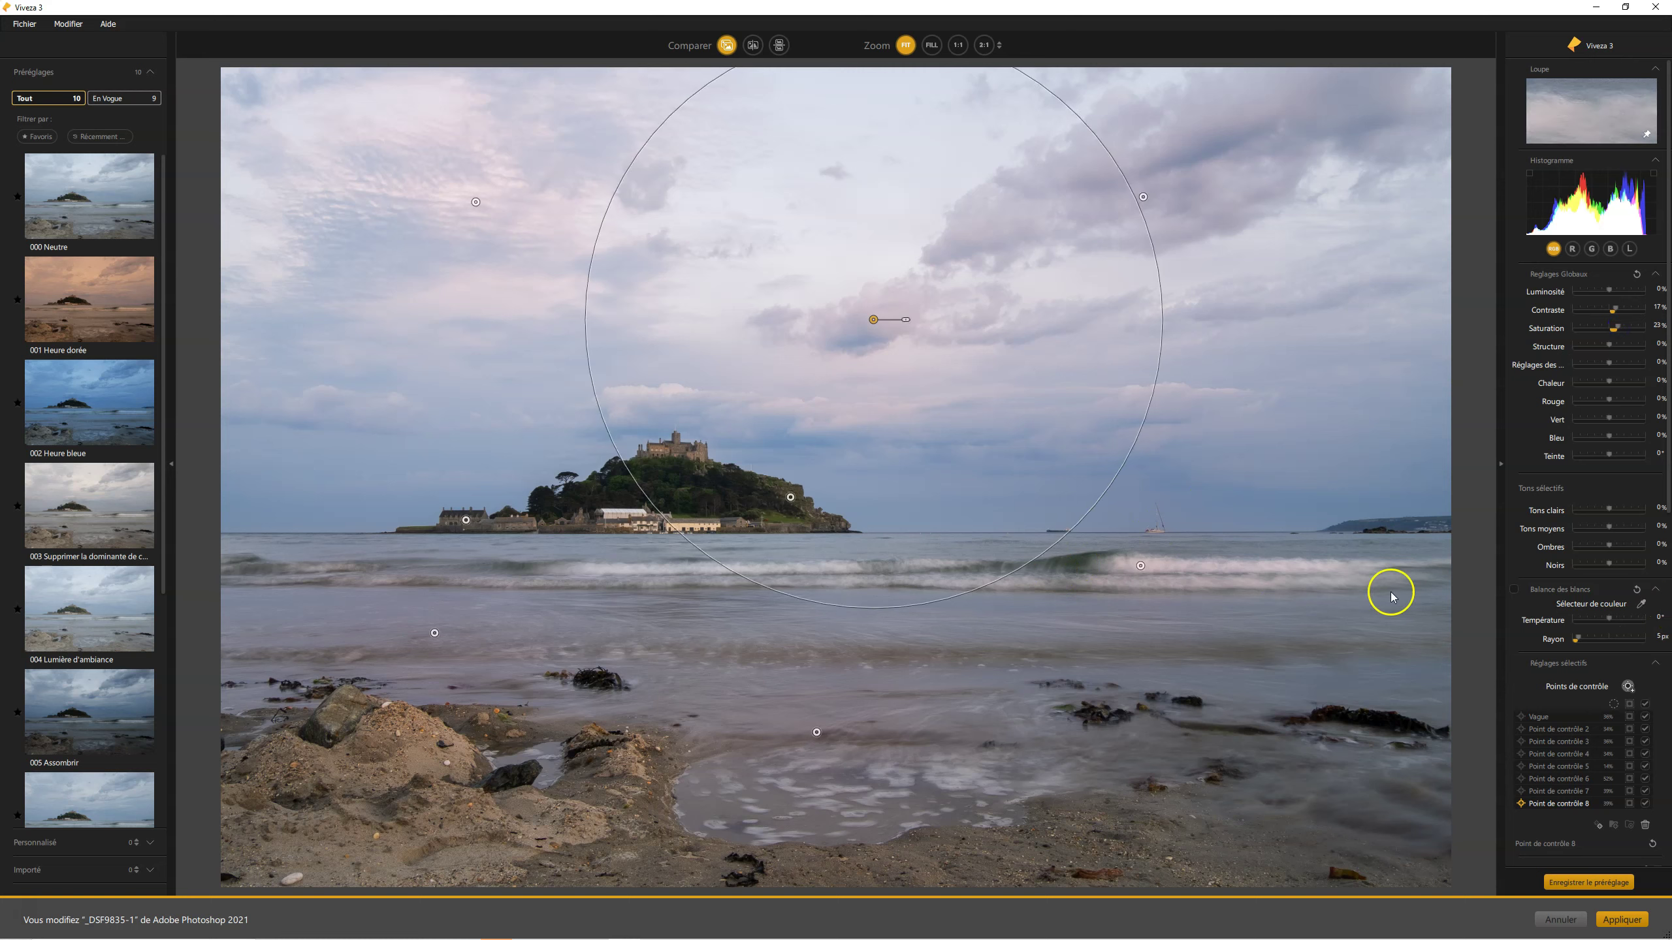
left_click_drag(1608, 383, 1613, 382)
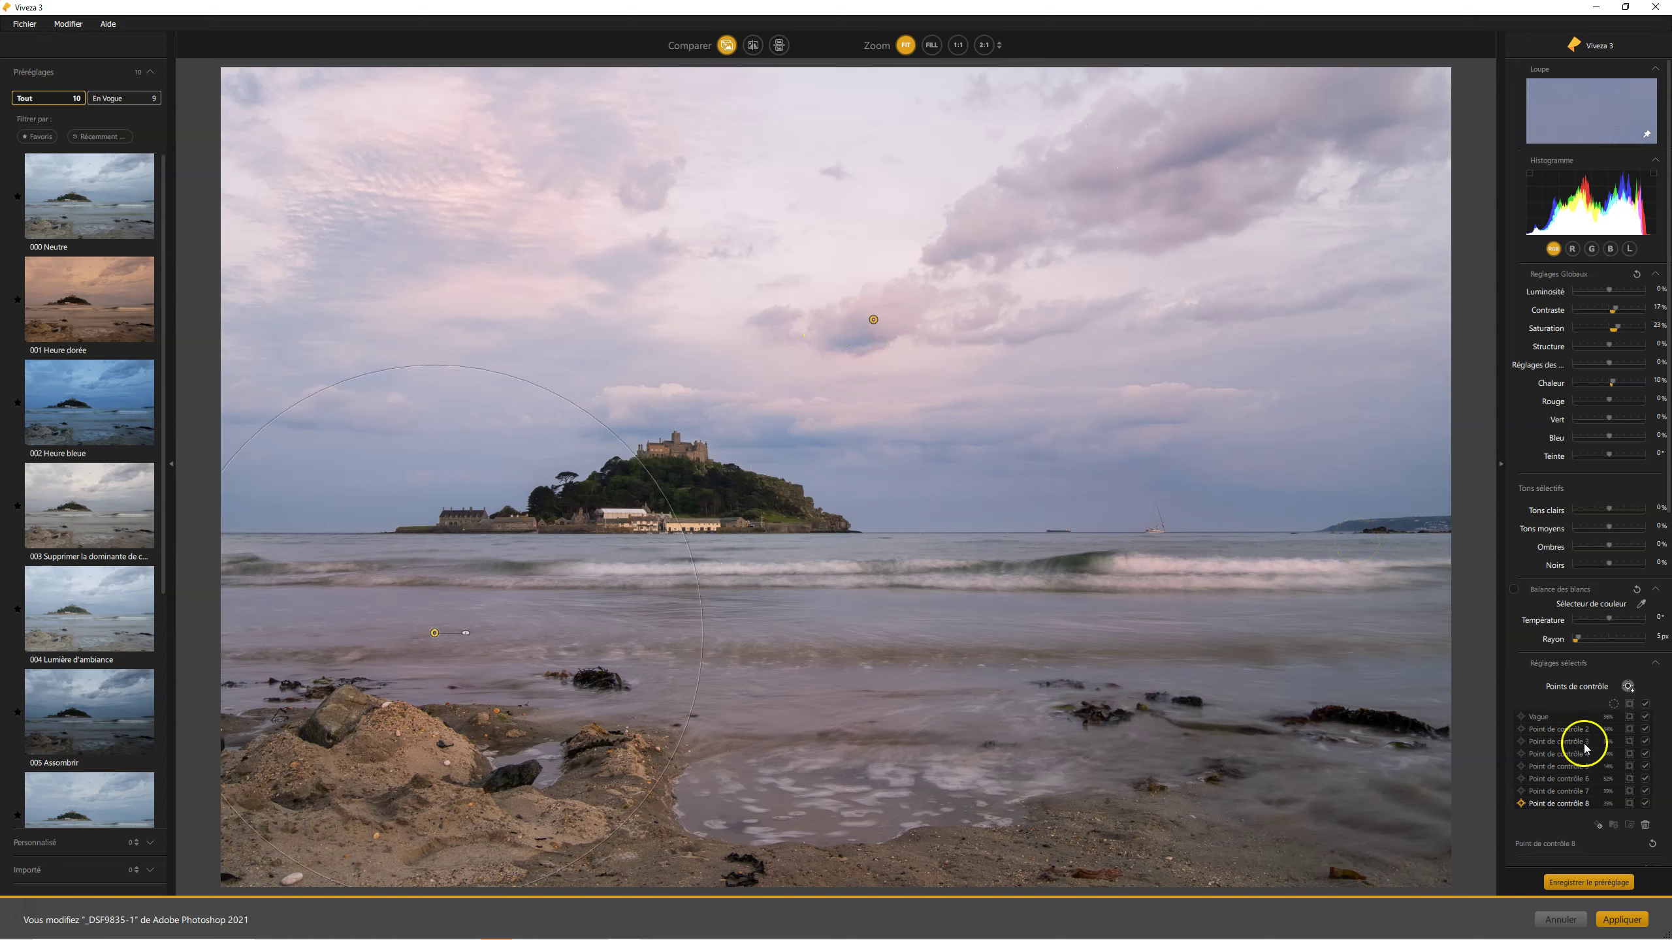
Raise the dark cloud point's structure, set the upper-left sky point's structure to 40% and move that point slightly upward.
scroll(1583, 744, "down", 5)
left_click_drag(1609, 677, 1620, 680)
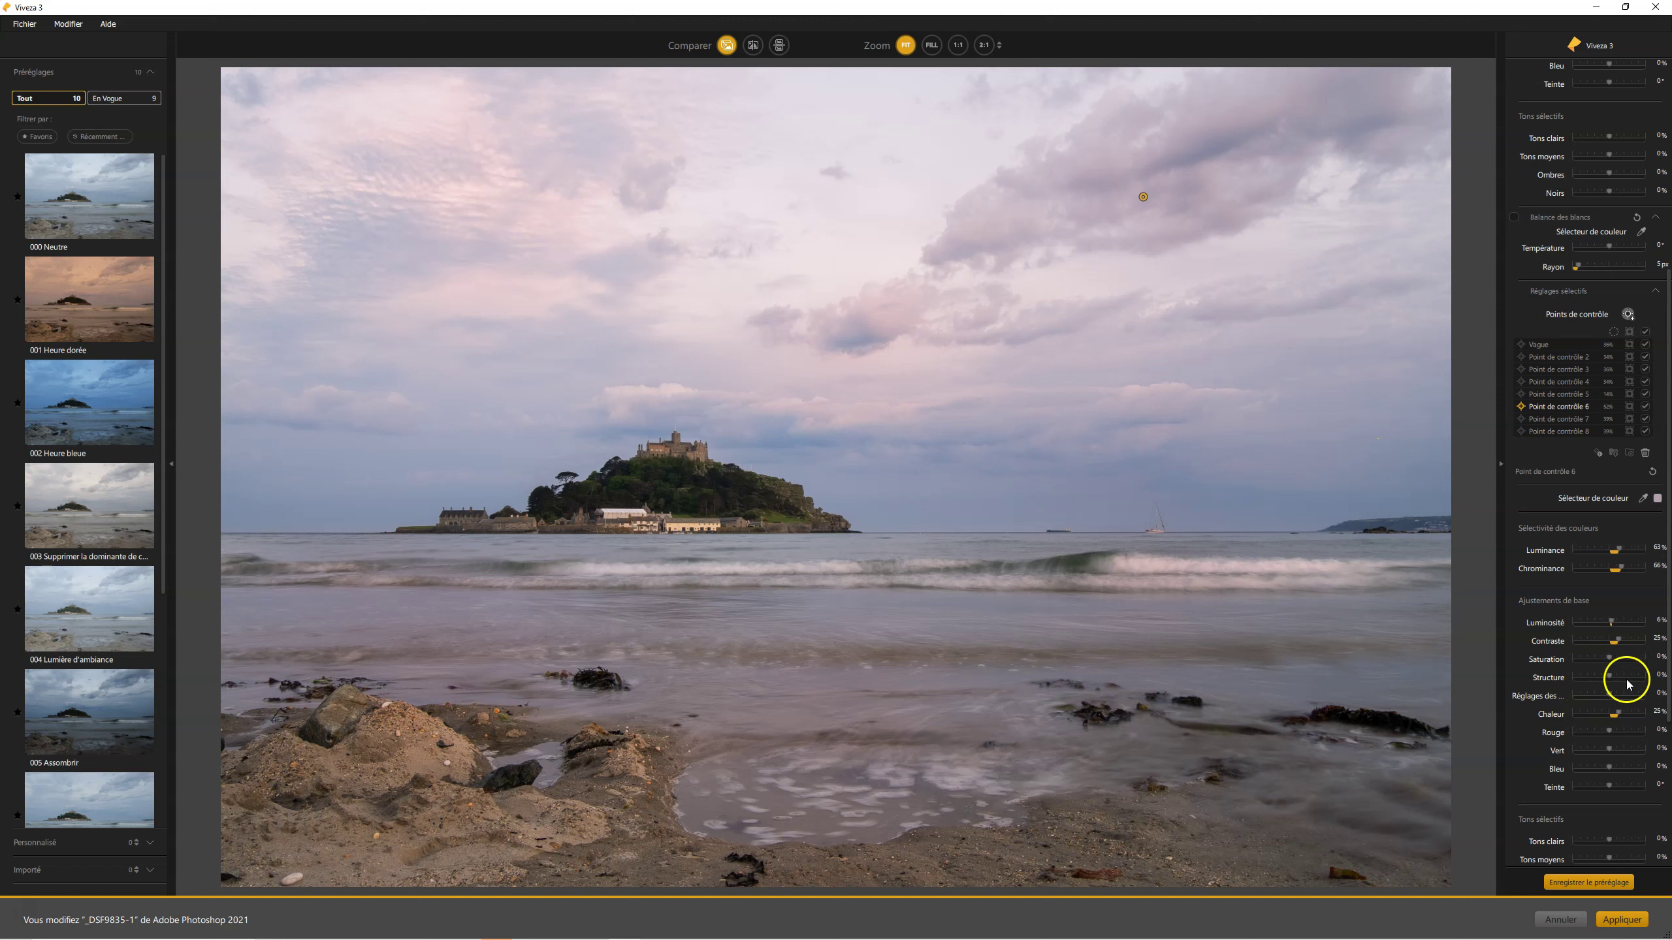
left_click_drag(1611, 677, 1619, 679)
left_click(476, 202)
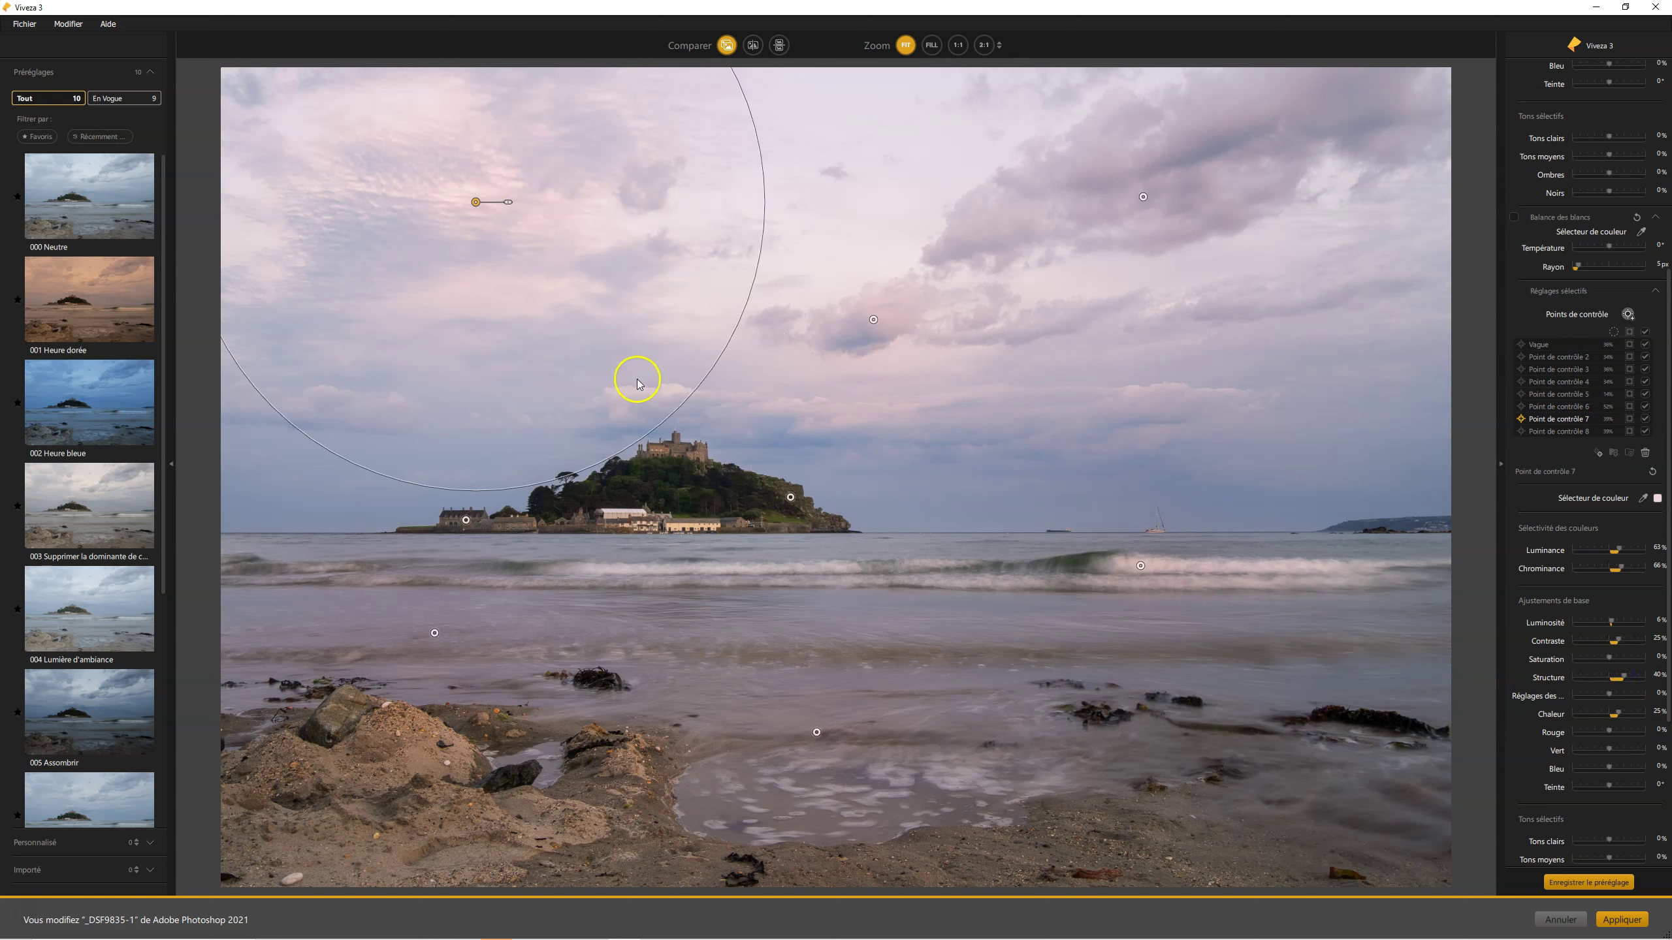
left_click_drag(475, 203, 471, 179)
Save the settings with their control points as the custom preset Mont Cornwall, and apply the edit to the photo in Photoshop.
left_click(1580, 884)
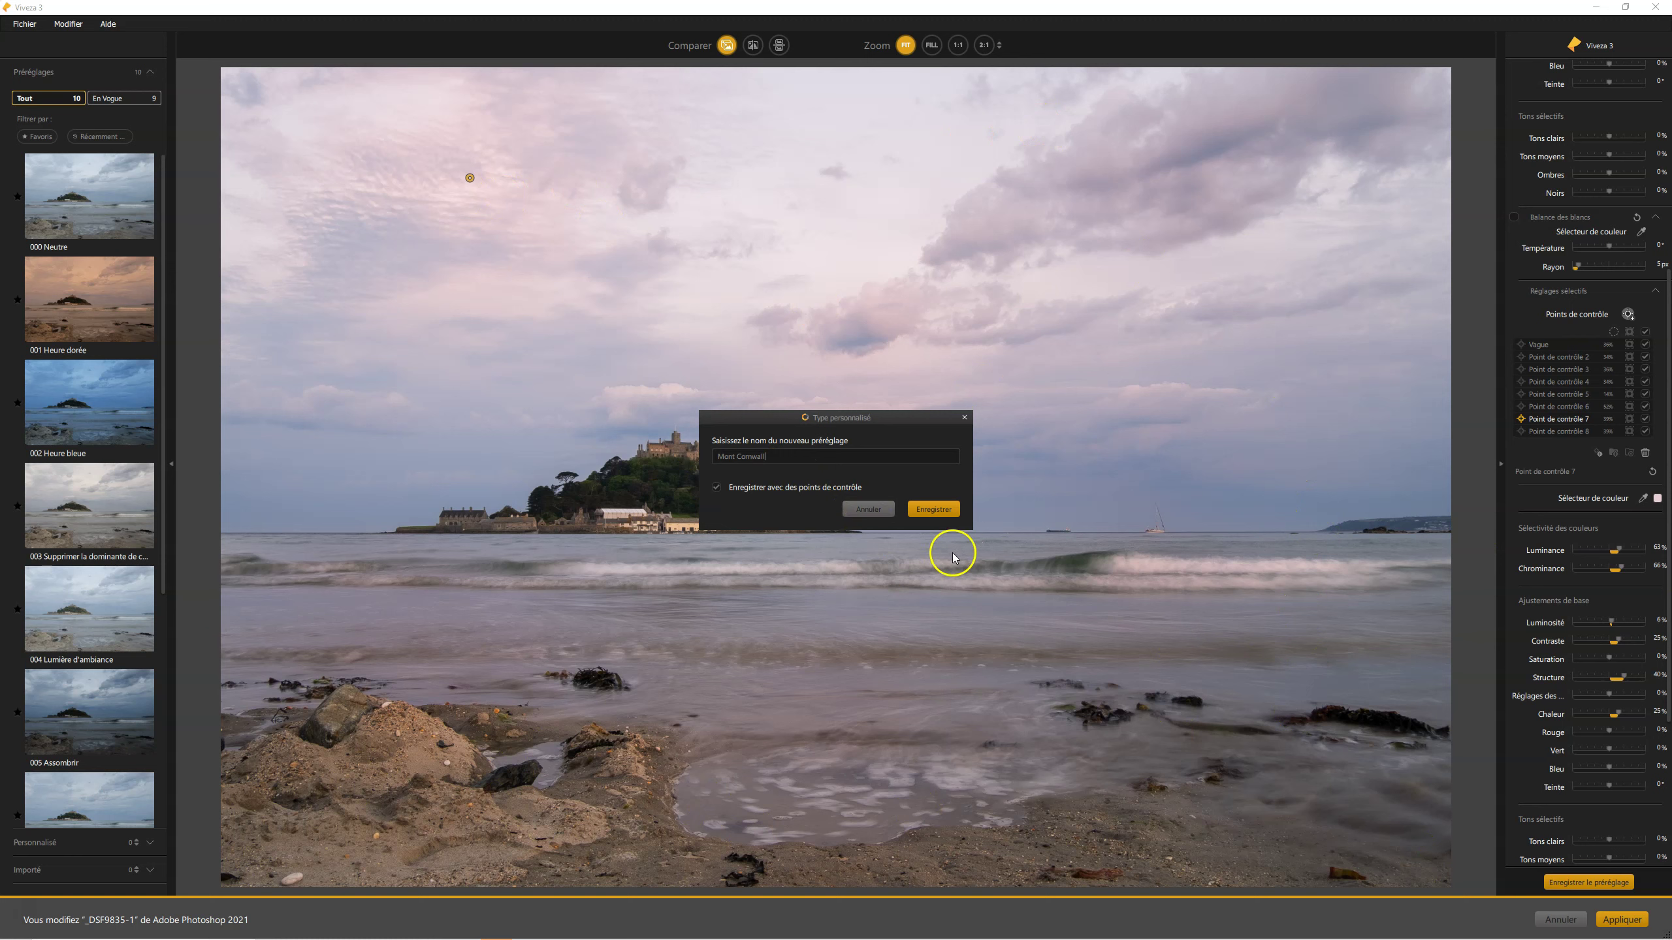
left_click(934, 513)
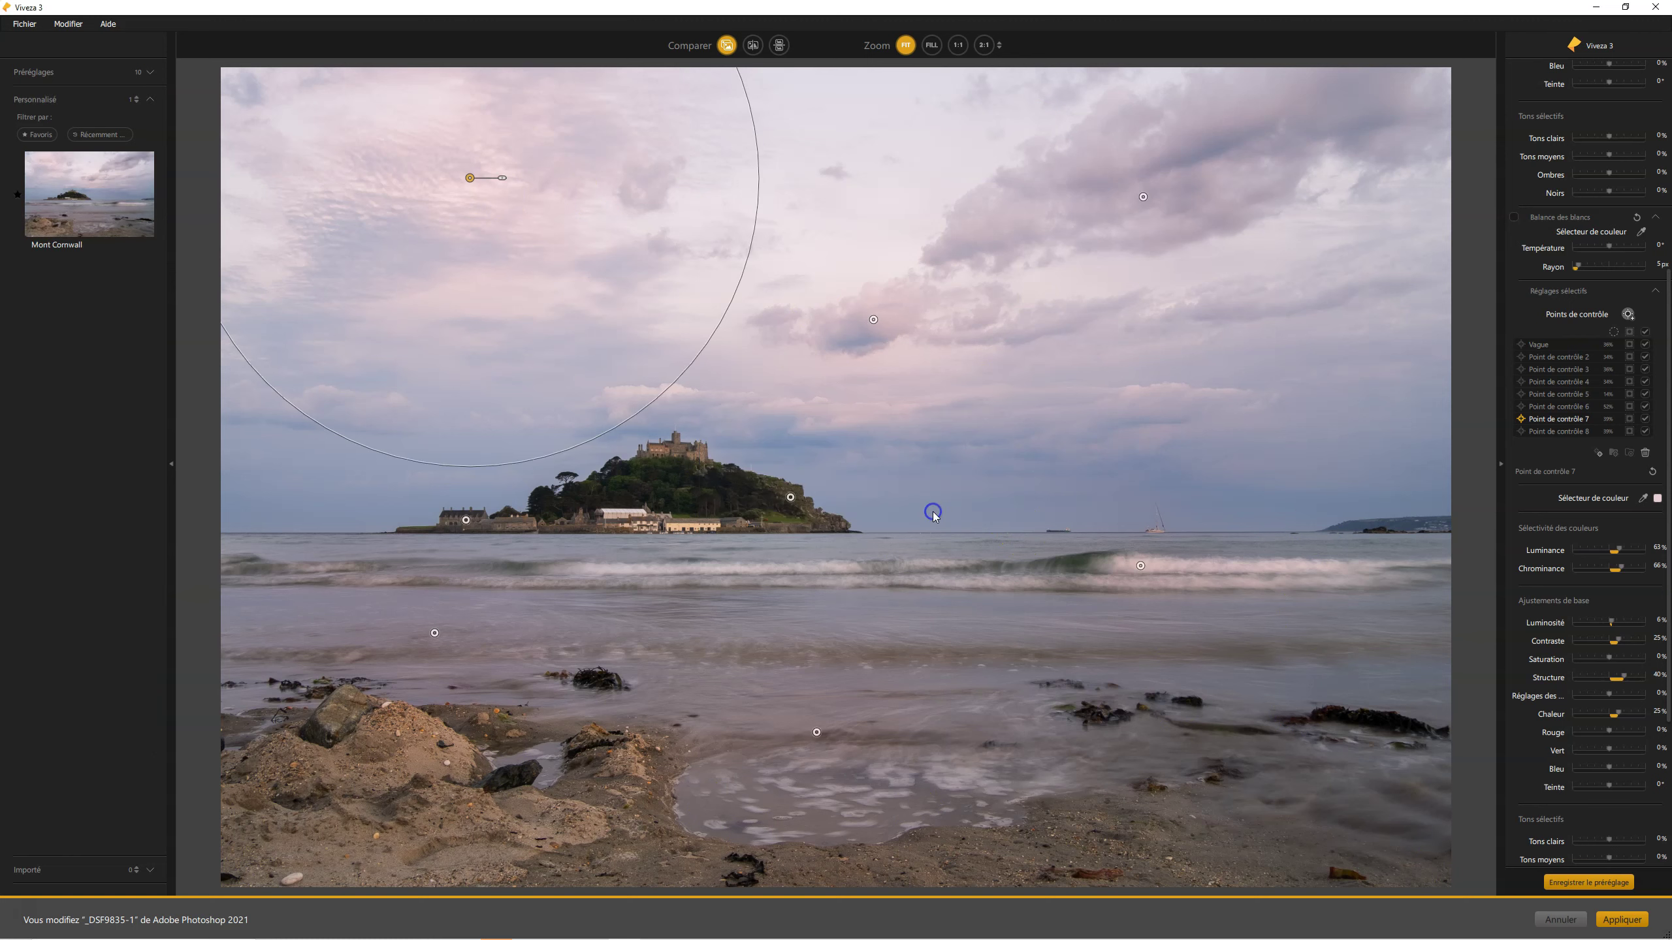
mouse_move(96, 225)
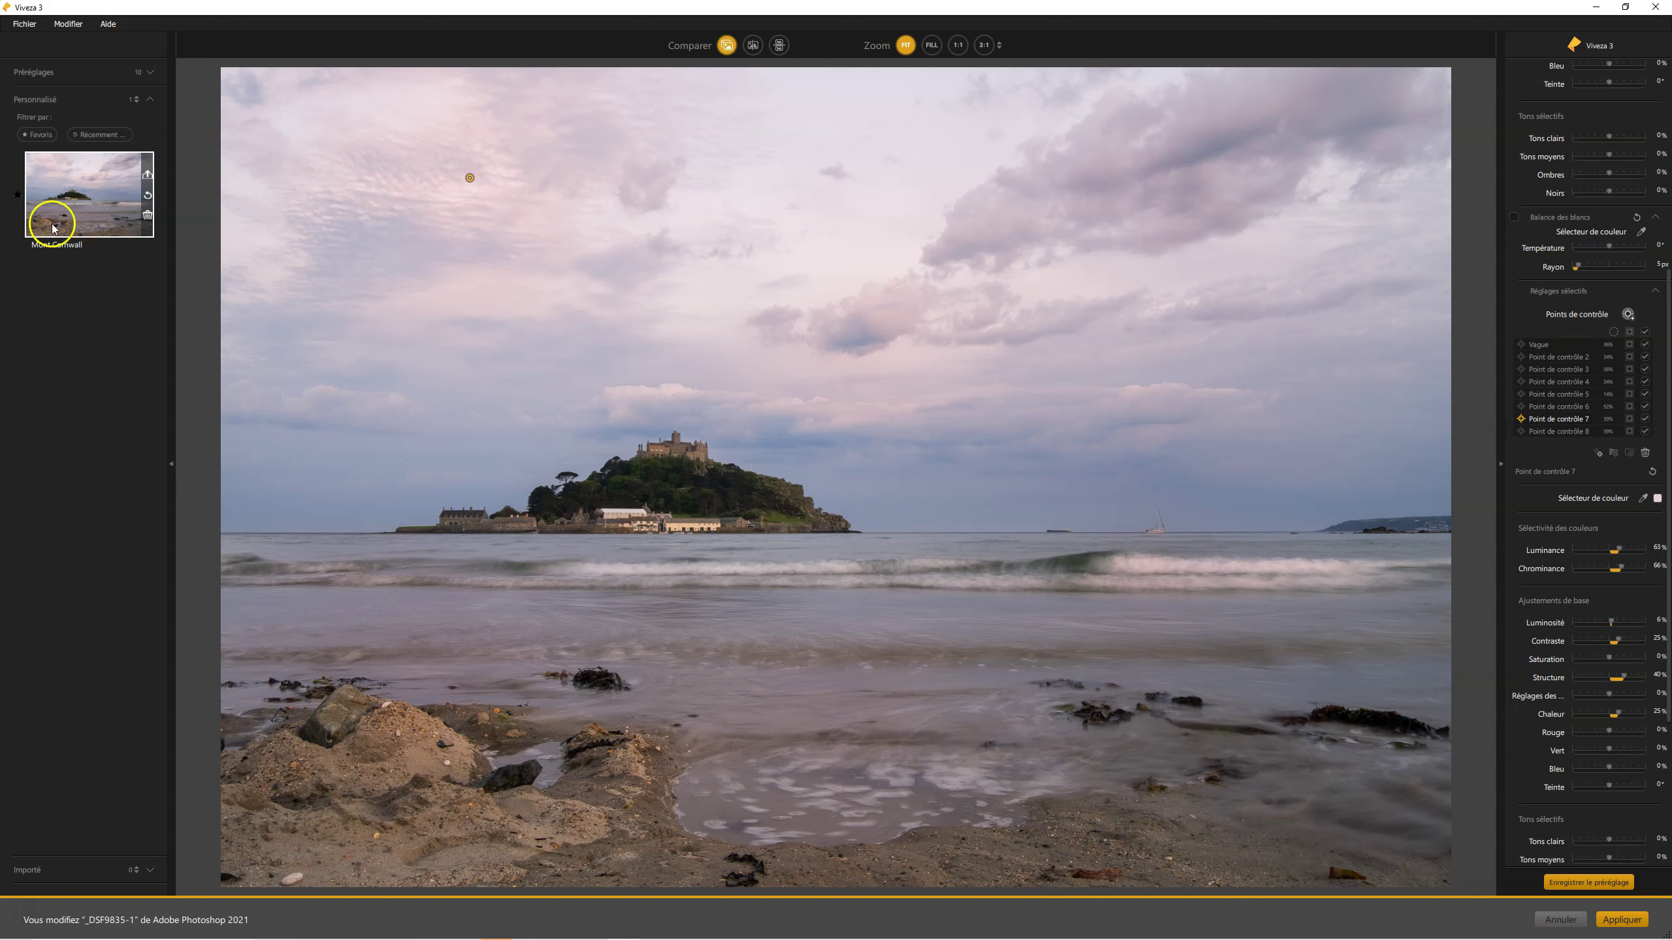
left_click(1604, 917)
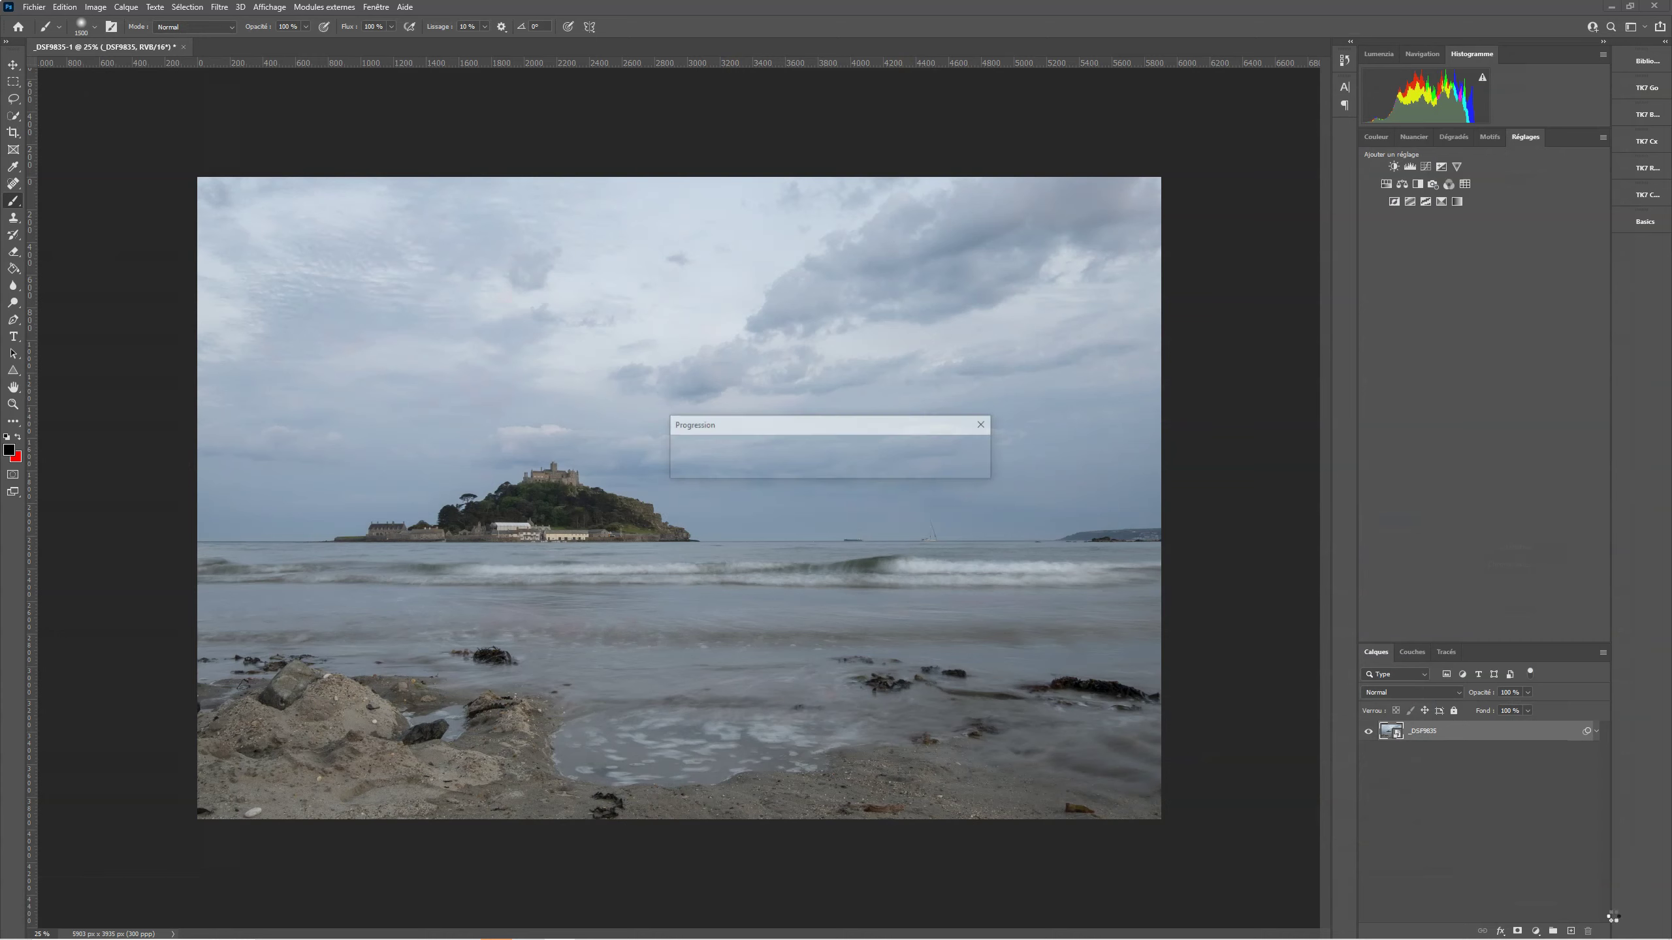
Hide and restore the smart filters of the photo layer twice to compare the image before and after the Viveza edit.
left_click(1375, 783)
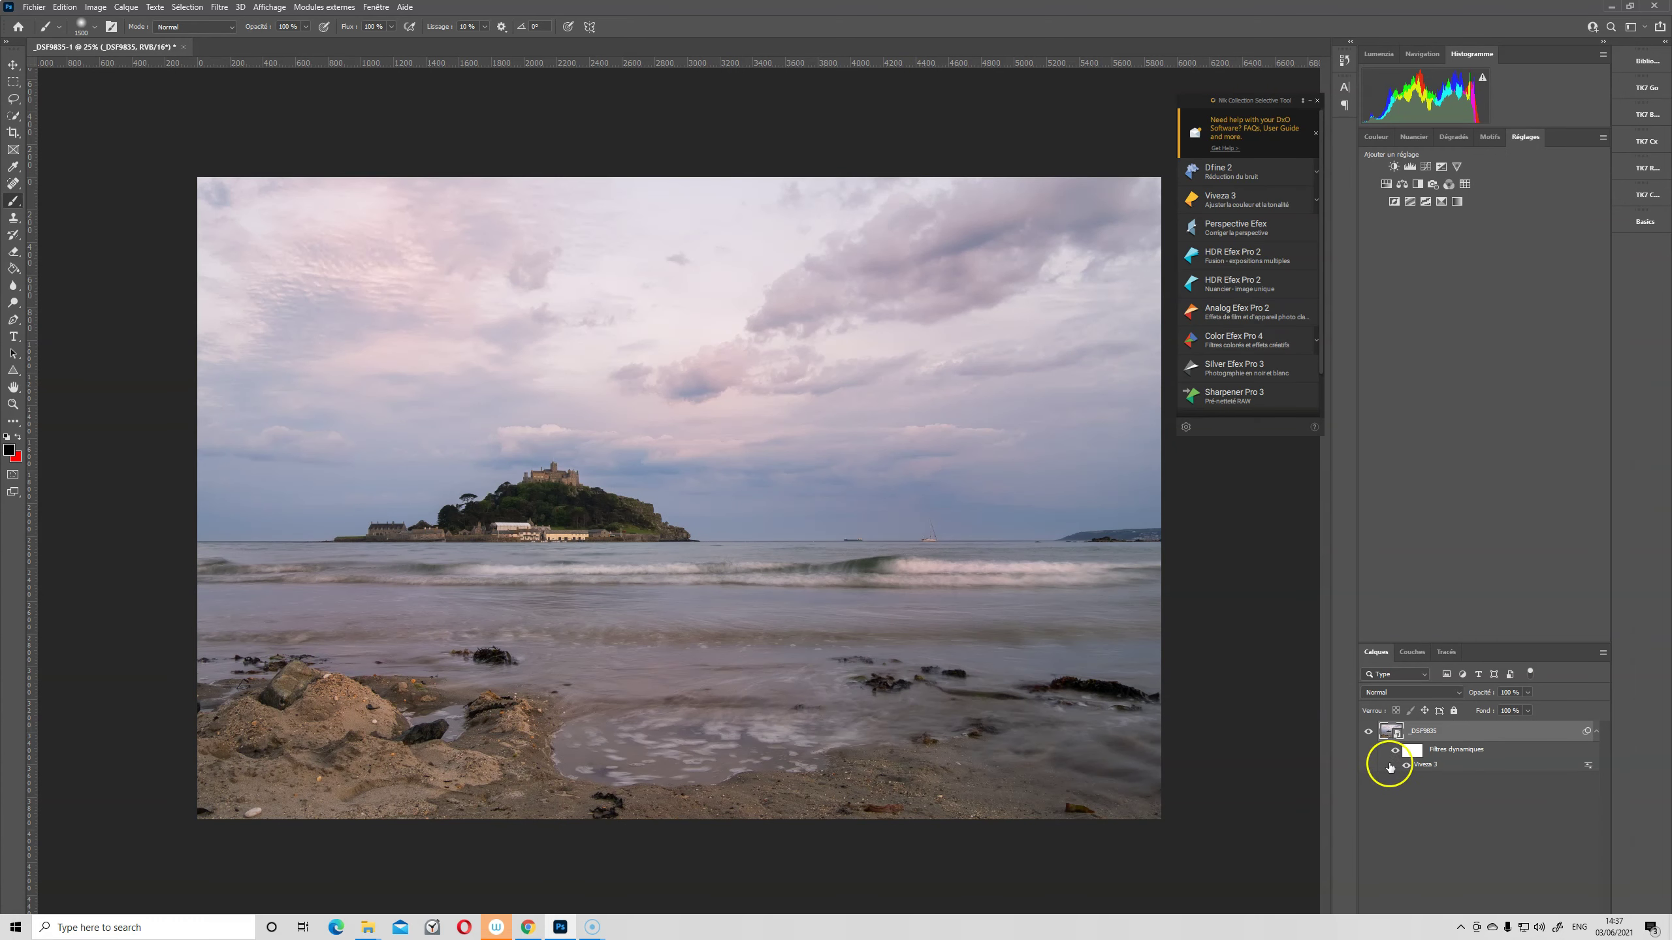
left_click(1395, 752)
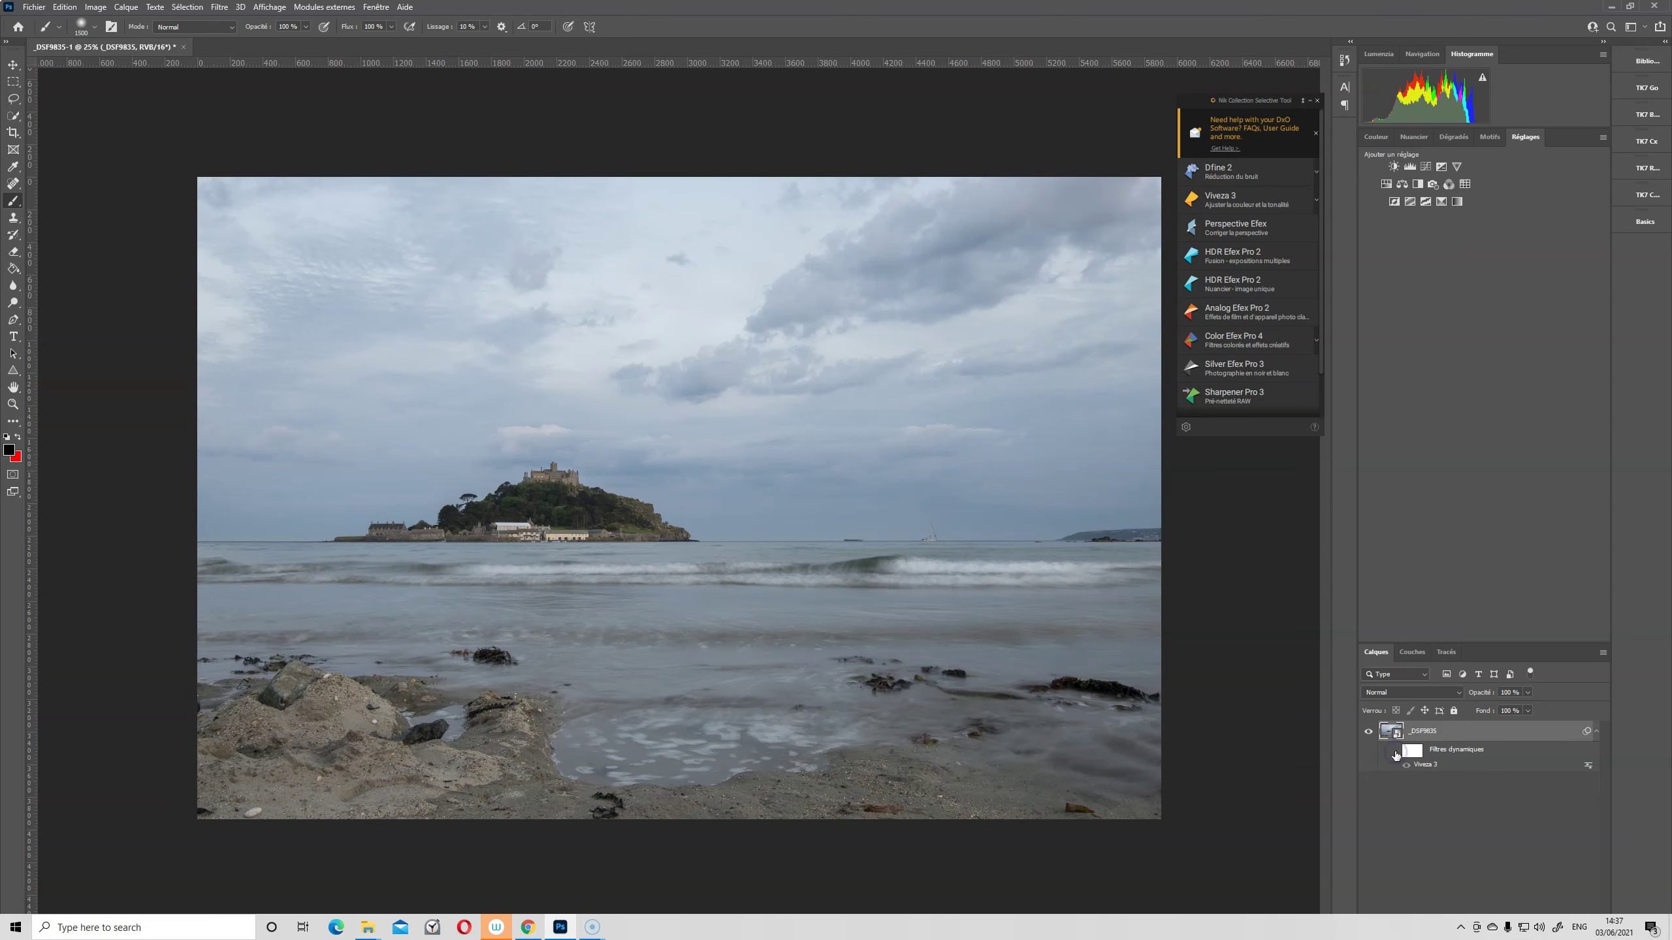
left_click(1395, 753)
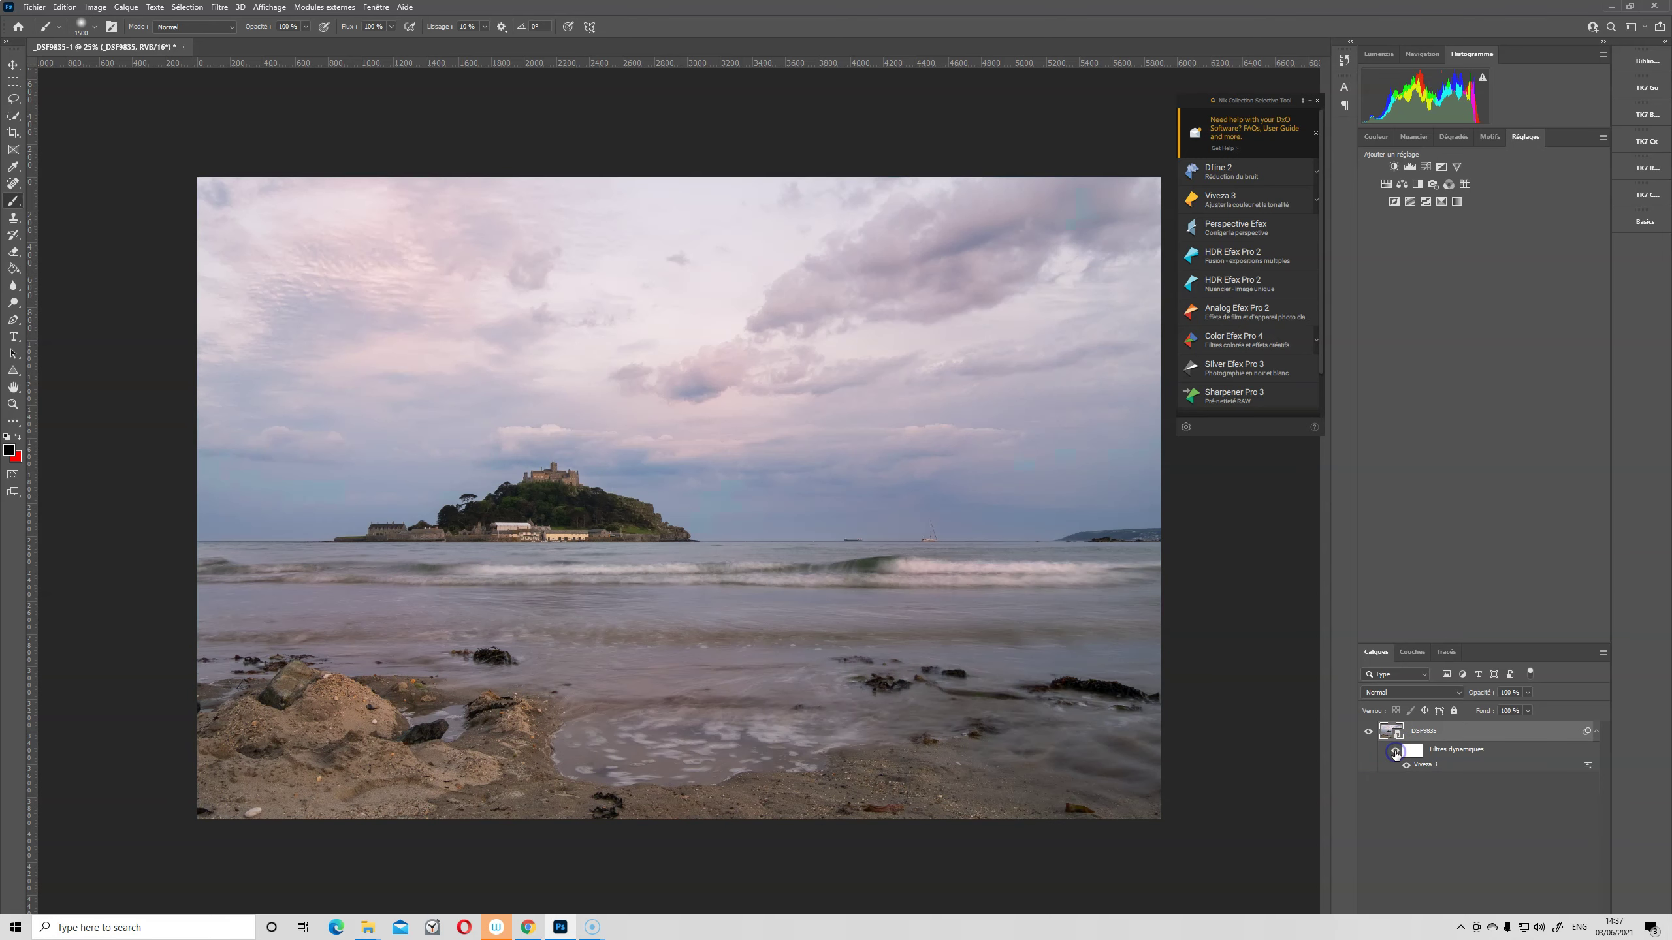
left_click(1395, 753)
left_click(1395, 753)
Reopen the layer's Viveza 3 smart filter to review its settings and control points, and apply it again without changes.
double_click(1424, 765)
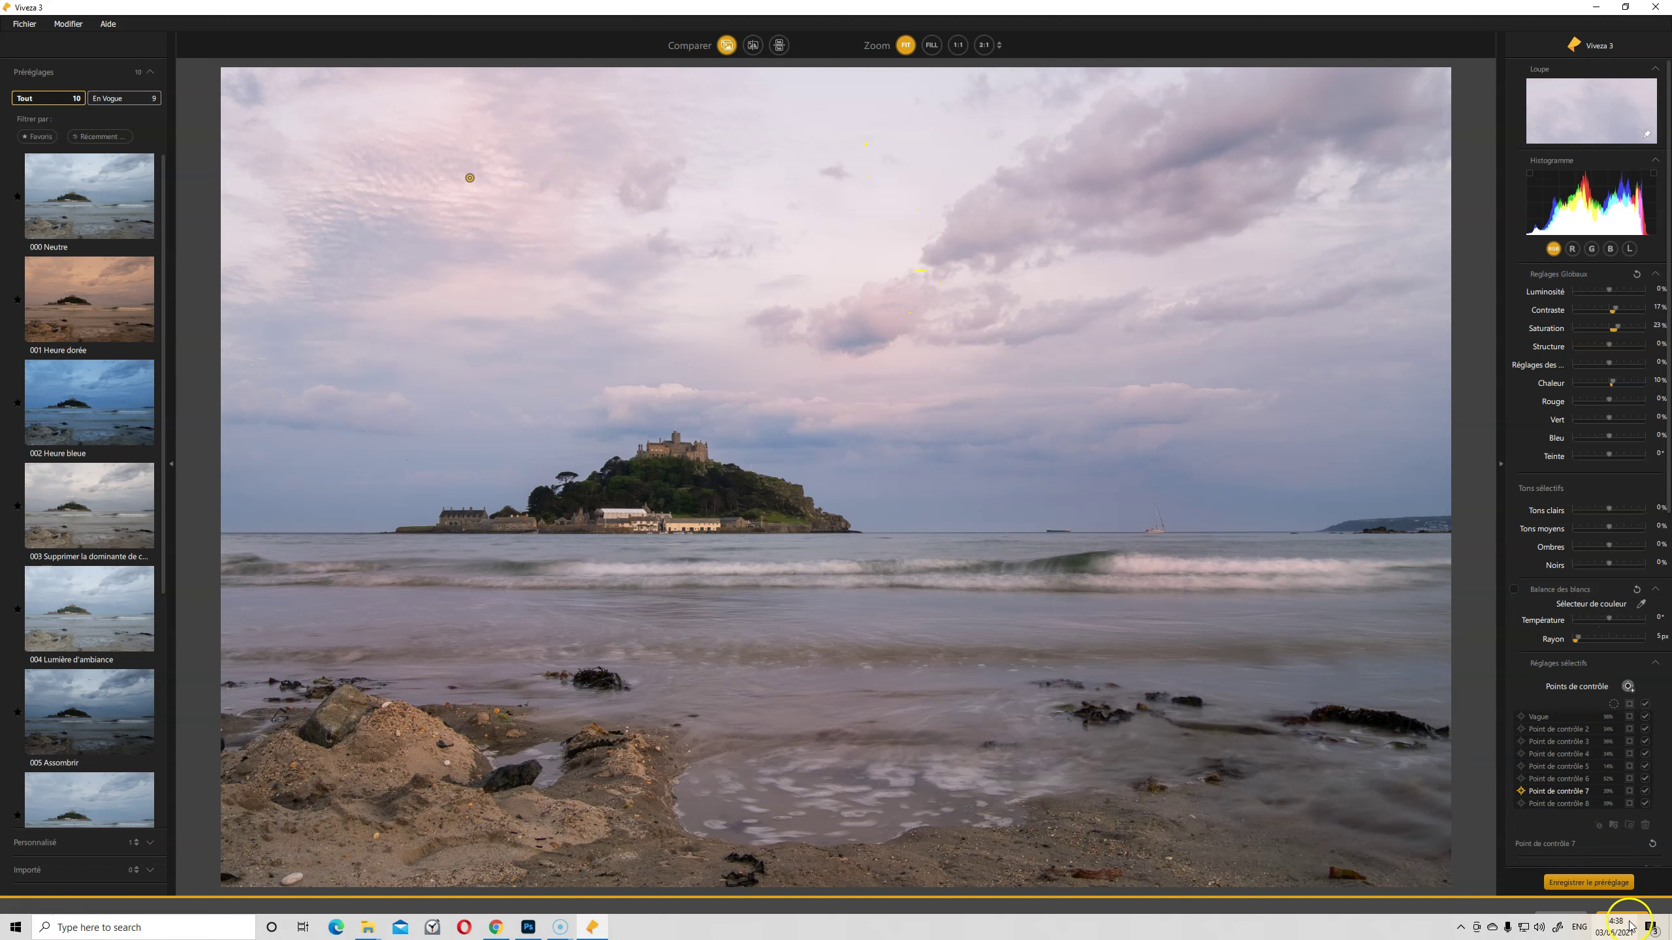
left_click(1620, 919)
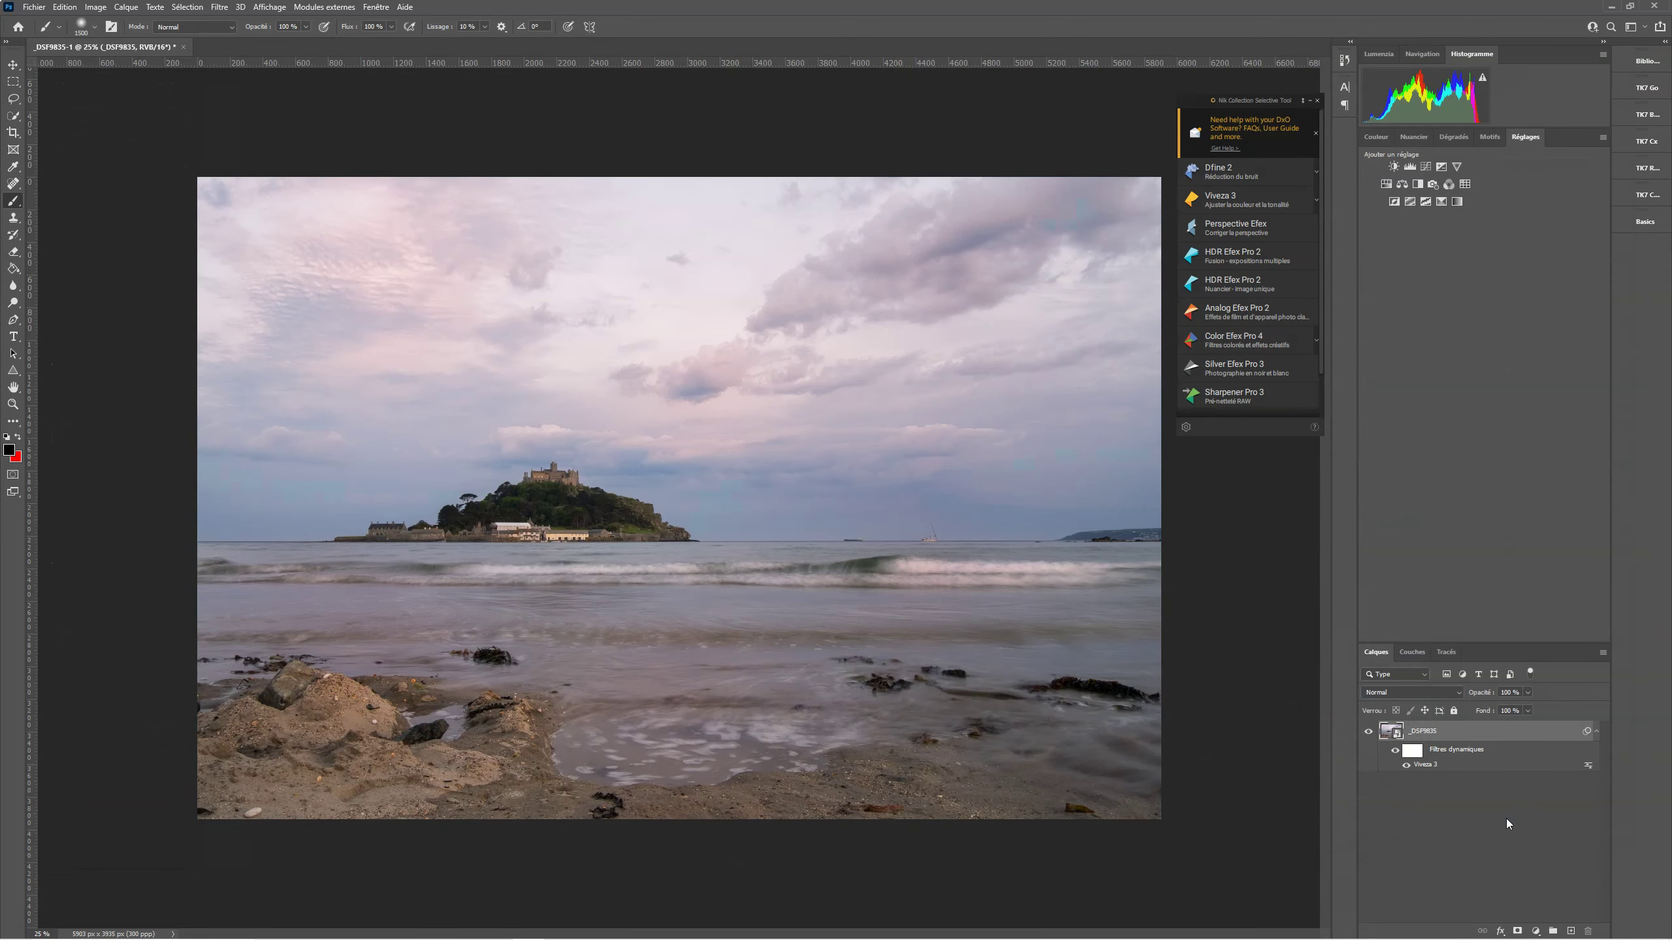
Invert the Viveza 3 filter mask to black and paint white across the upper sky at 100% brush opacity.
left_click(1413, 752)
key("ctrl+i")
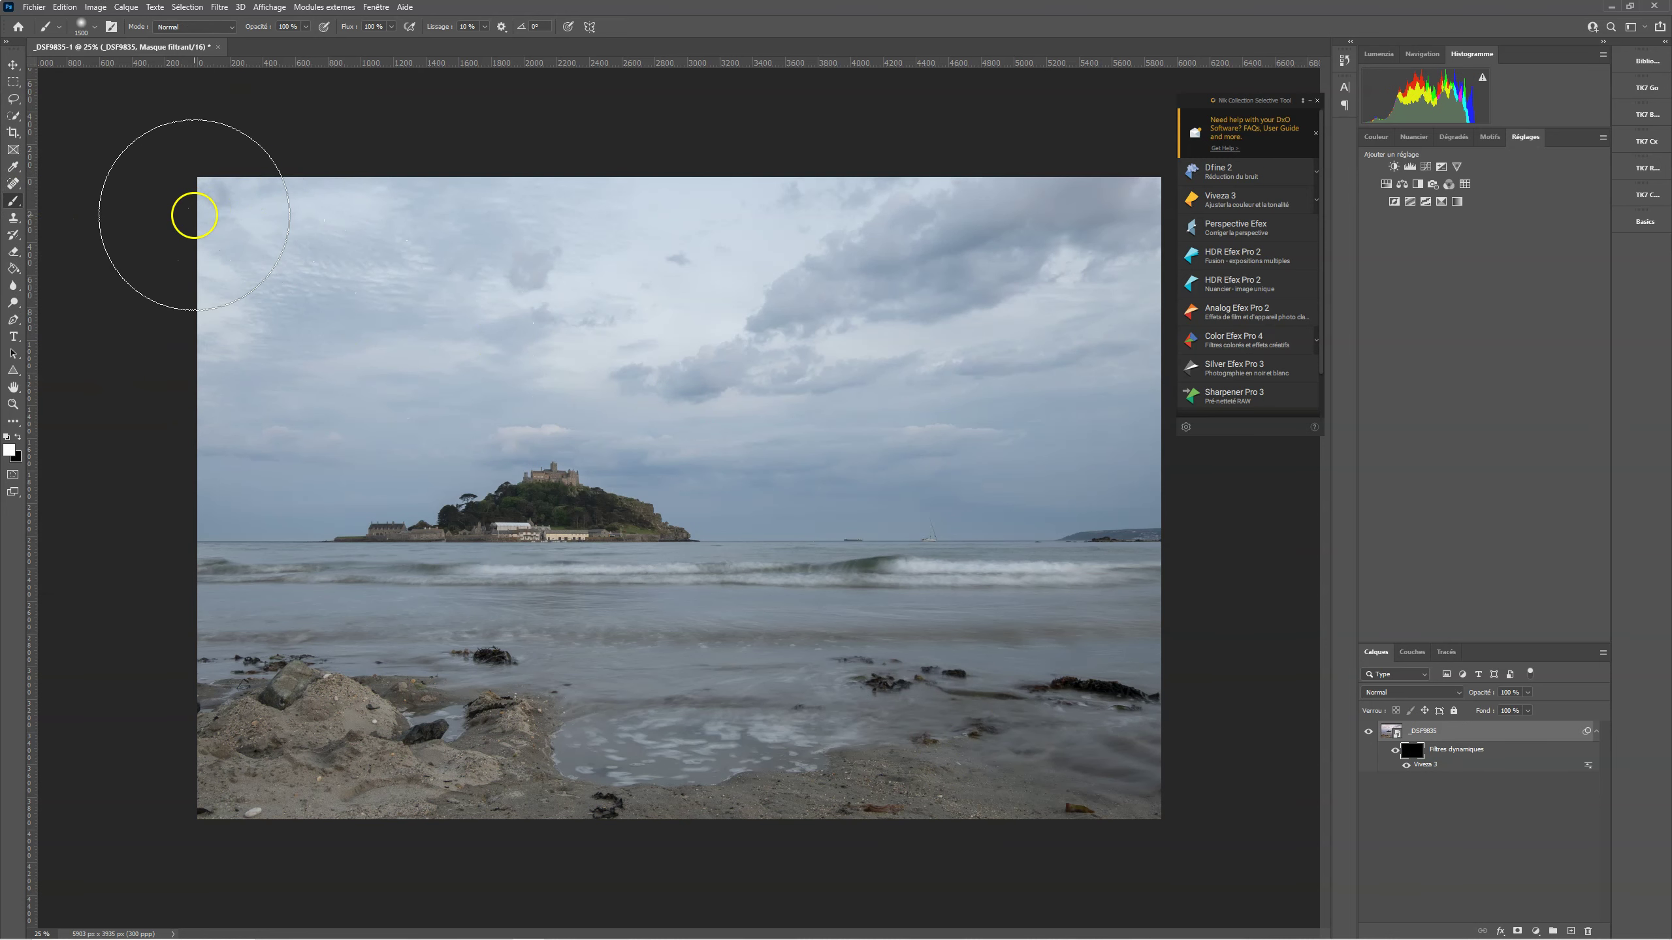
mouse_move(283, 224)
left_mouse_down()
mouse_move(698, 258)
mouse_move(988, 202)
left_mouse_up()
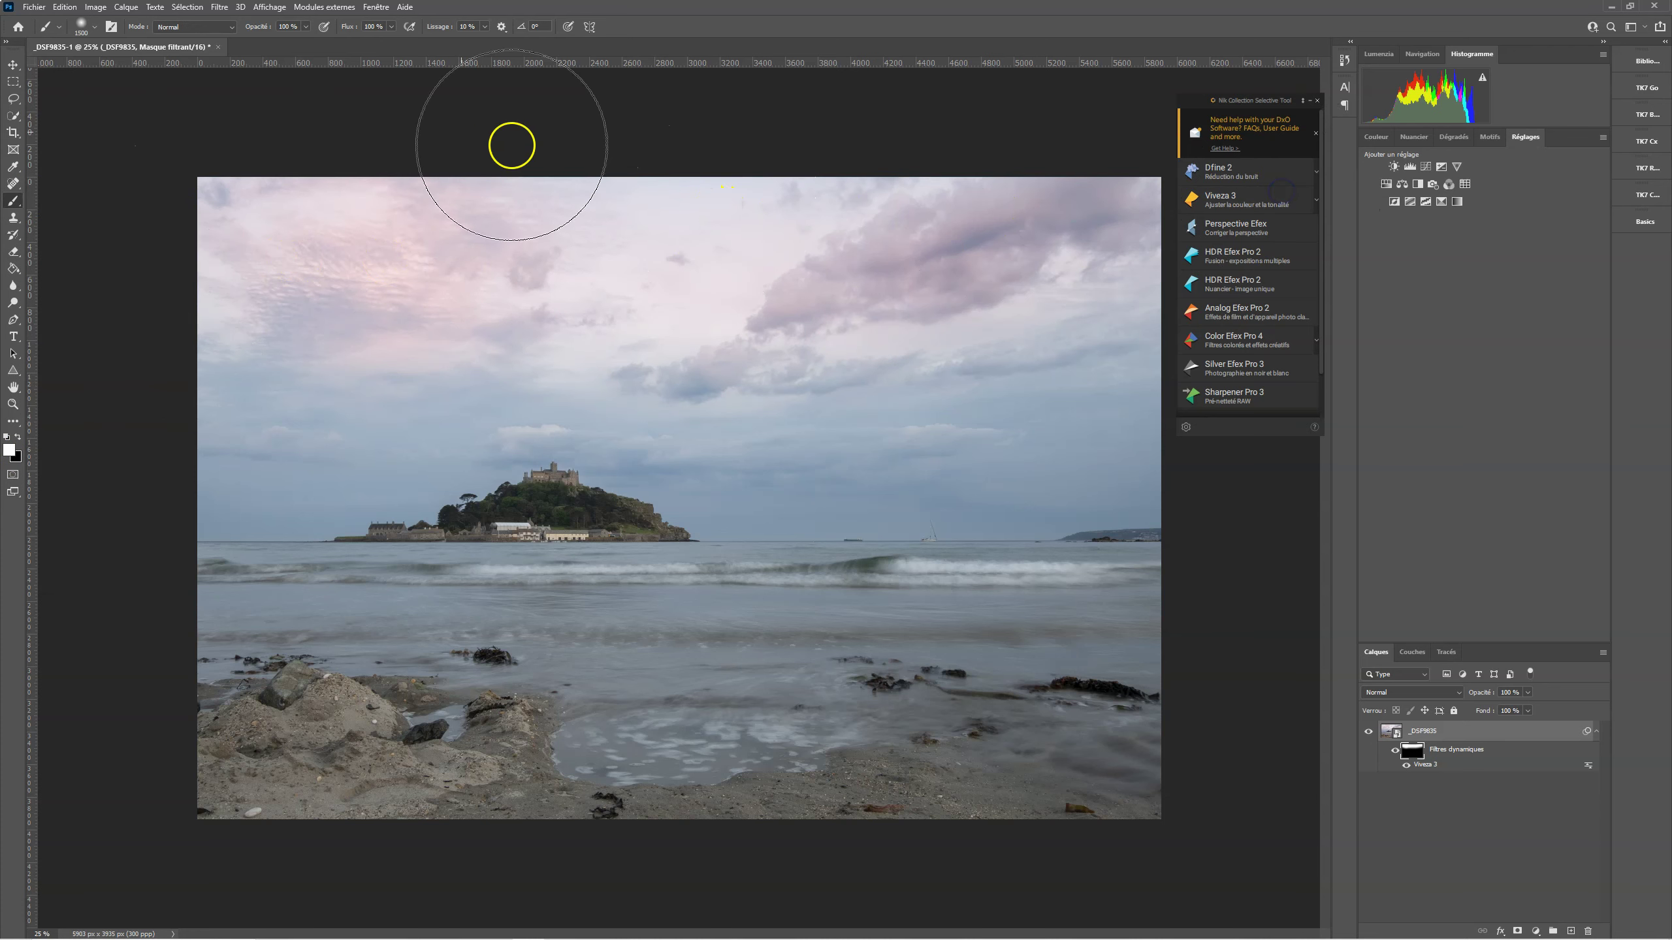
Set the brush opacity to 25% and gradually reveal the Viveza 3 effect with repeated white strokes on the filter mask across the photo.
left_click(307, 27)
left_click(154, 133)
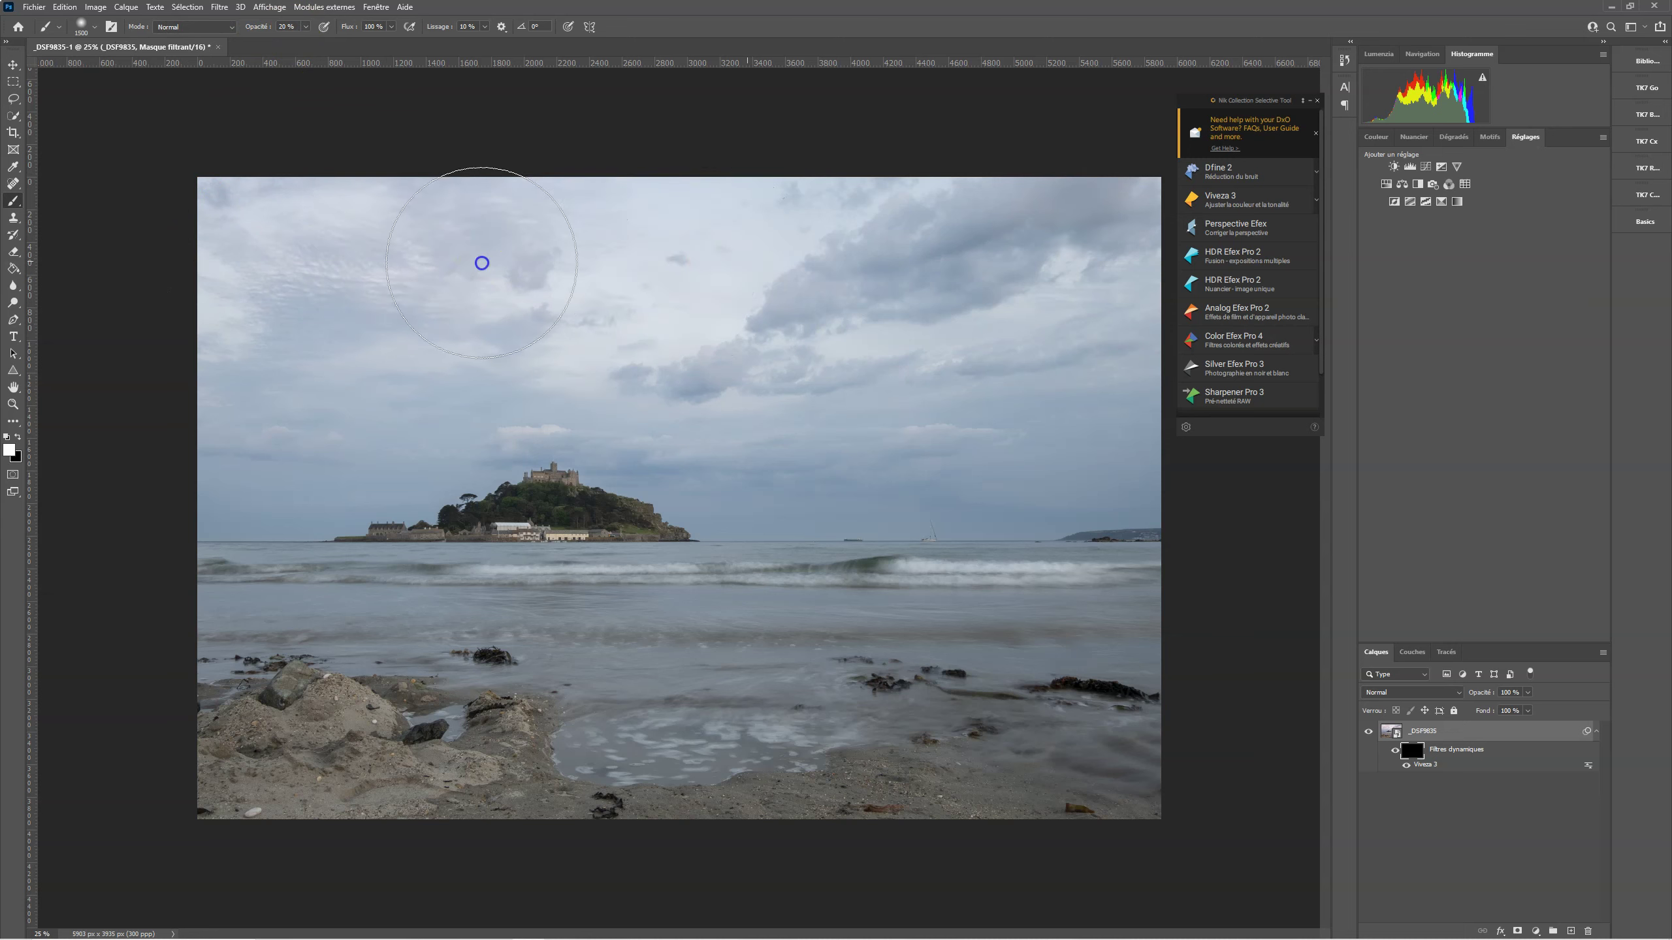
mouse_move(400, 434)
left_mouse_down()
mouse_move(250, 402)
mouse_move(896, 437)
mouse_move(1039, 336)
left_mouse_up()
mouse_move(1108, 232)
left_mouse_down()
mouse_move(865, 403)
mouse_move(650, 504)
mouse_move(271, 584)
mouse_move(358, 676)
mouse_move(814, 691)
mouse_move(119, 859)
mouse_move(371, 745)
mouse_move(649, 803)
mouse_move(720, 773)
mouse_move(996, 736)
mouse_move(789, 573)
mouse_move(365, 571)
mouse_move(930, 575)
mouse_move(240, 551)
mouse_move(620, 485)
mouse_move(1214, 232)
mouse_move(971, 623)
mouse_move(1089, 633)
mouse_move(975, 400)
mouse_move(784, 261)
mouse_move(357, 239)
left_mouse_up()
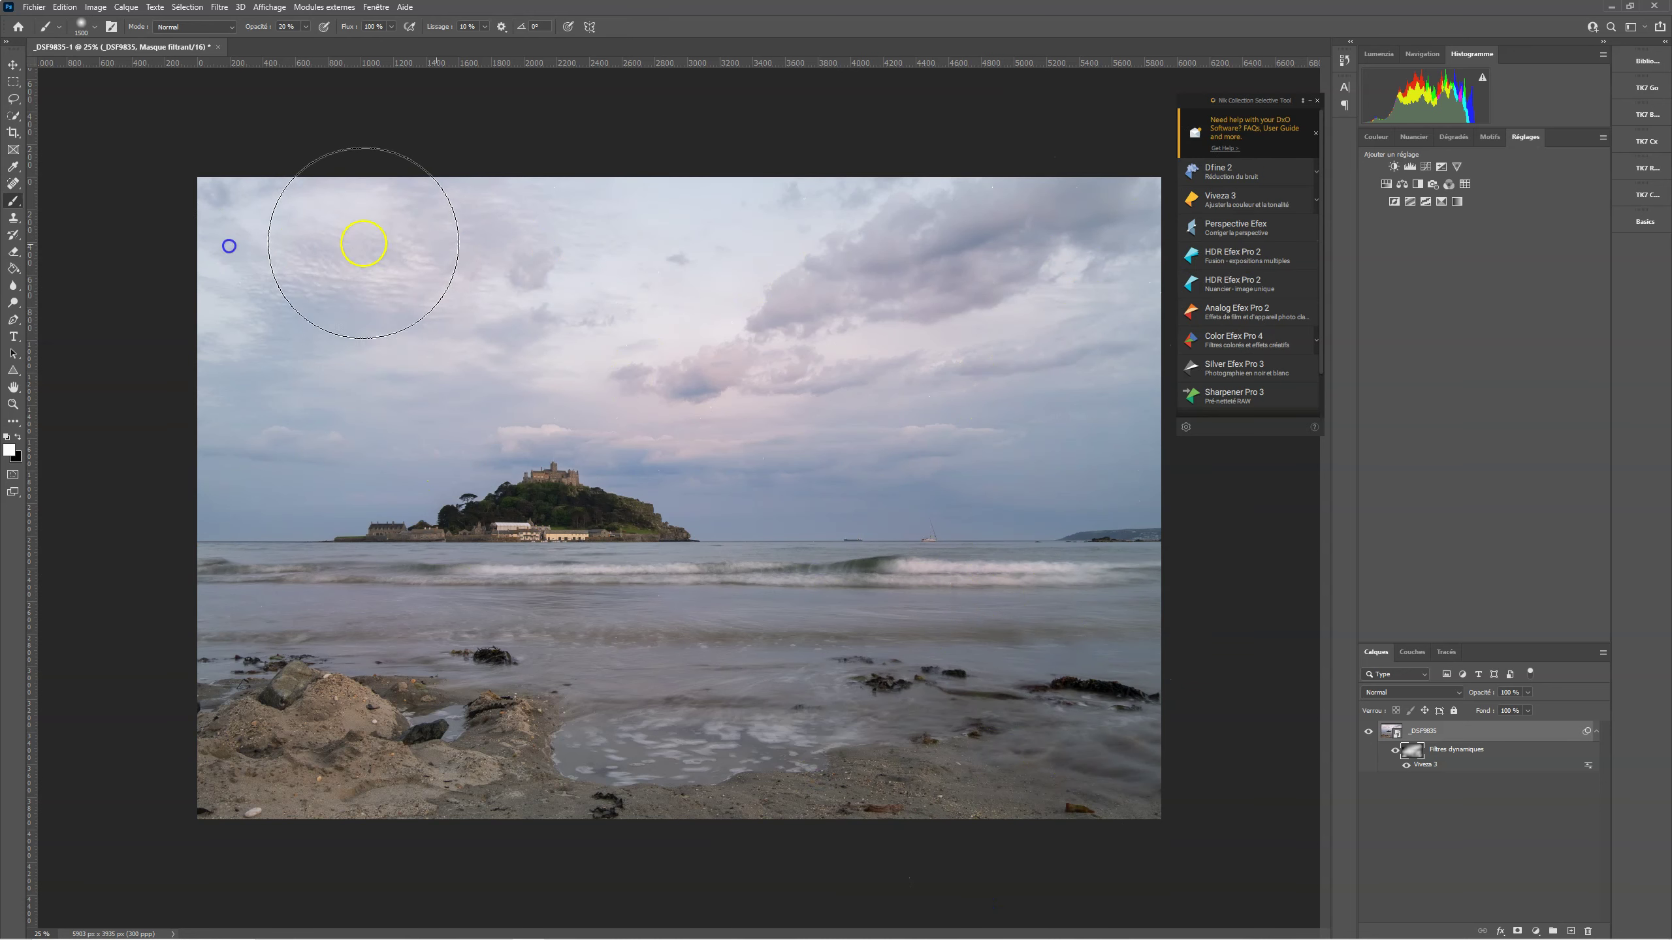
mouse_move(455, 373)
left_mouse_down()
mouse_move(791, 261)
mouse_move(881, 250)
left_mouse_up()
mouse_move(497, 456)
left_mouse_down()
mouse_move(916, 447)
mouse_move(1147, 486)
mouse_move(1523, 860)
left_mouse_up()
left_click(1448, 765)
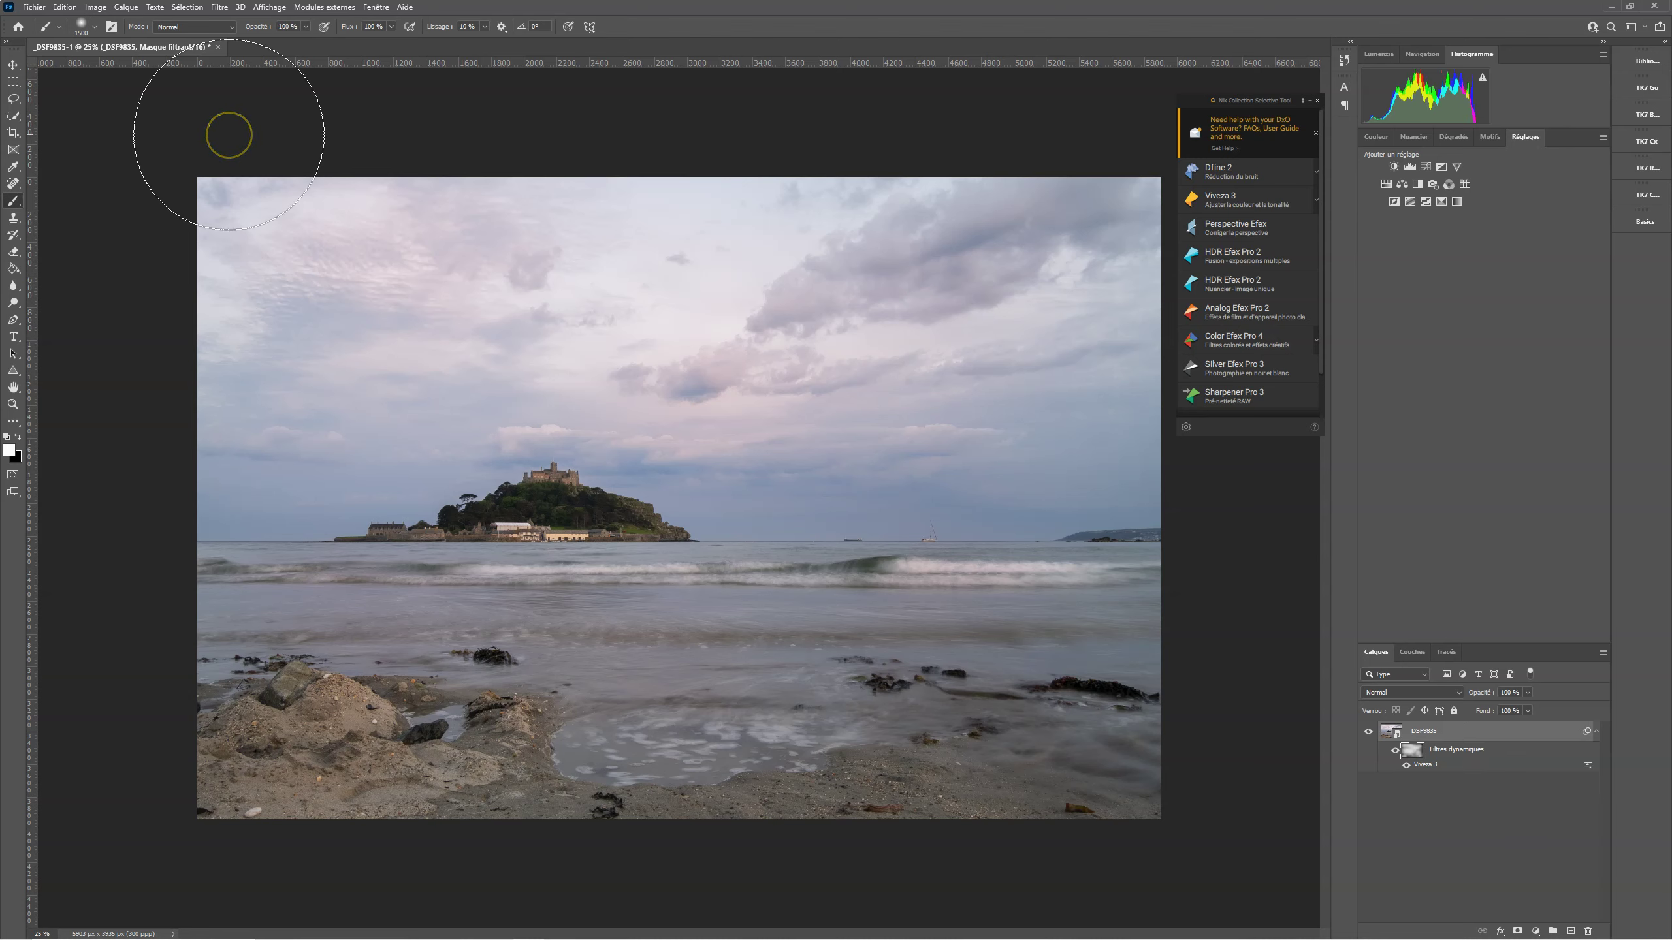
mouse_move(228, 134)
left_mouse_down()
mouse_move(205, 272)
mouse_move(1113, 273)
mouse_move(49, 590)
mouse_move(299, 661)
mouse_move(1108, 814)
mouse_move(149, 784)
mouse_move(351, 774)
mouse_move(802, 545)
mouse_move(1310, 598)
mouse_move(306, 254)
mouse_move(858, 405)
left_mouse_up()
left_click(1086, 480)
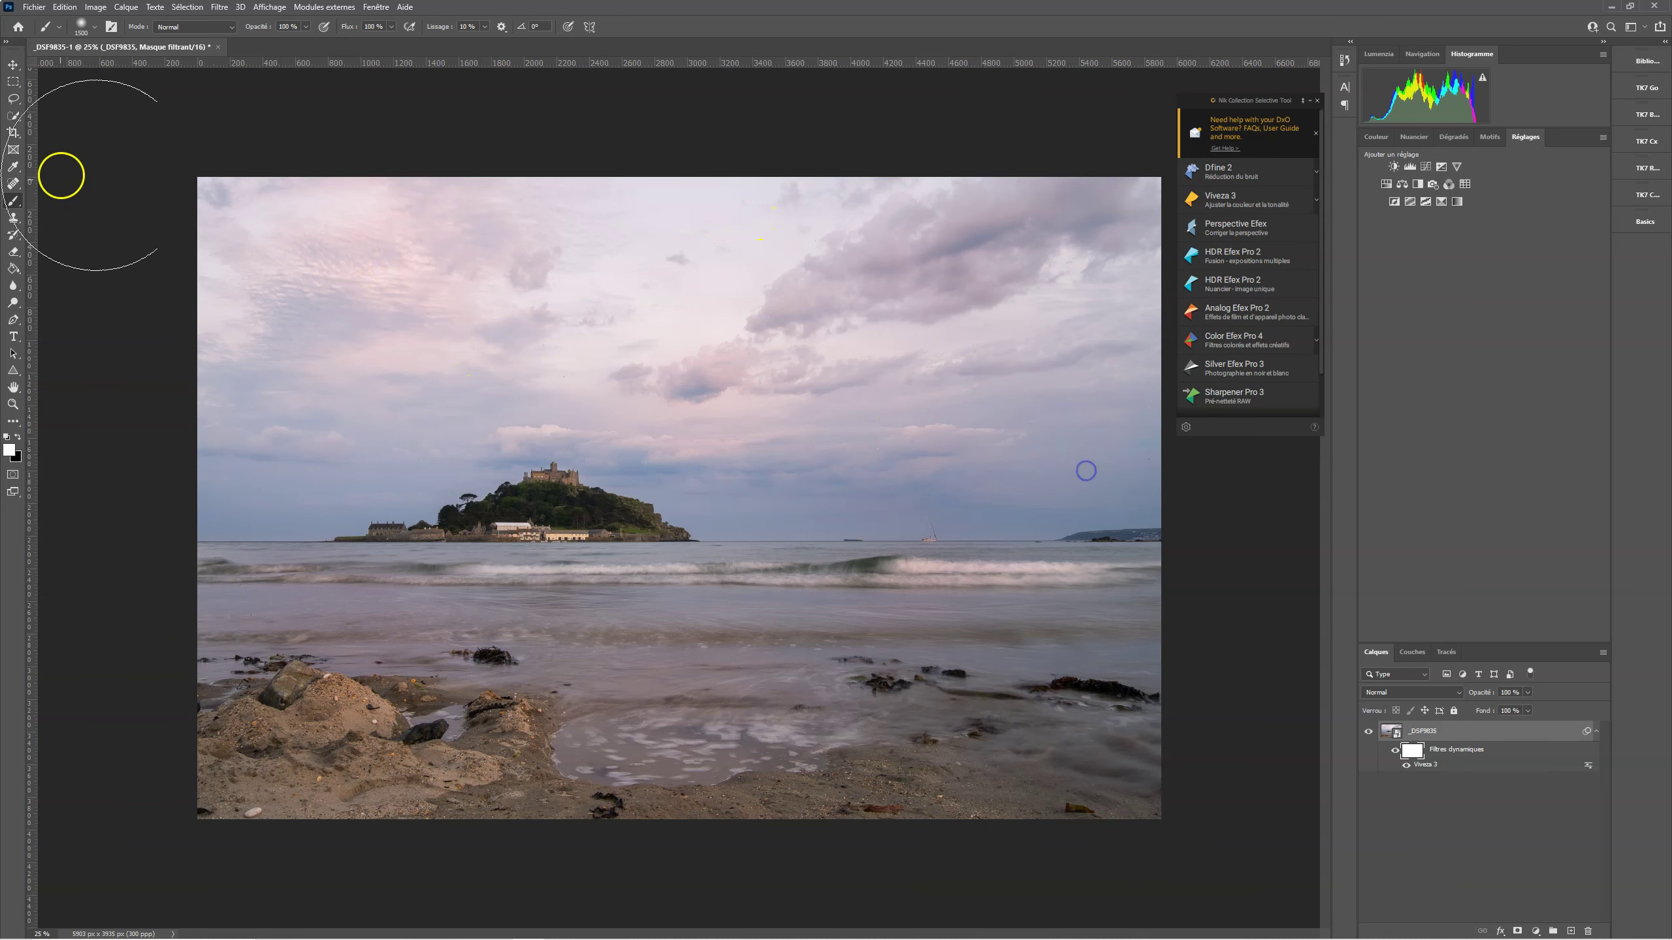
Delete the Viveza 3 smart filter from the photo layer.
key("v")
left_click(1448, 731)
right_click(1421, 765)
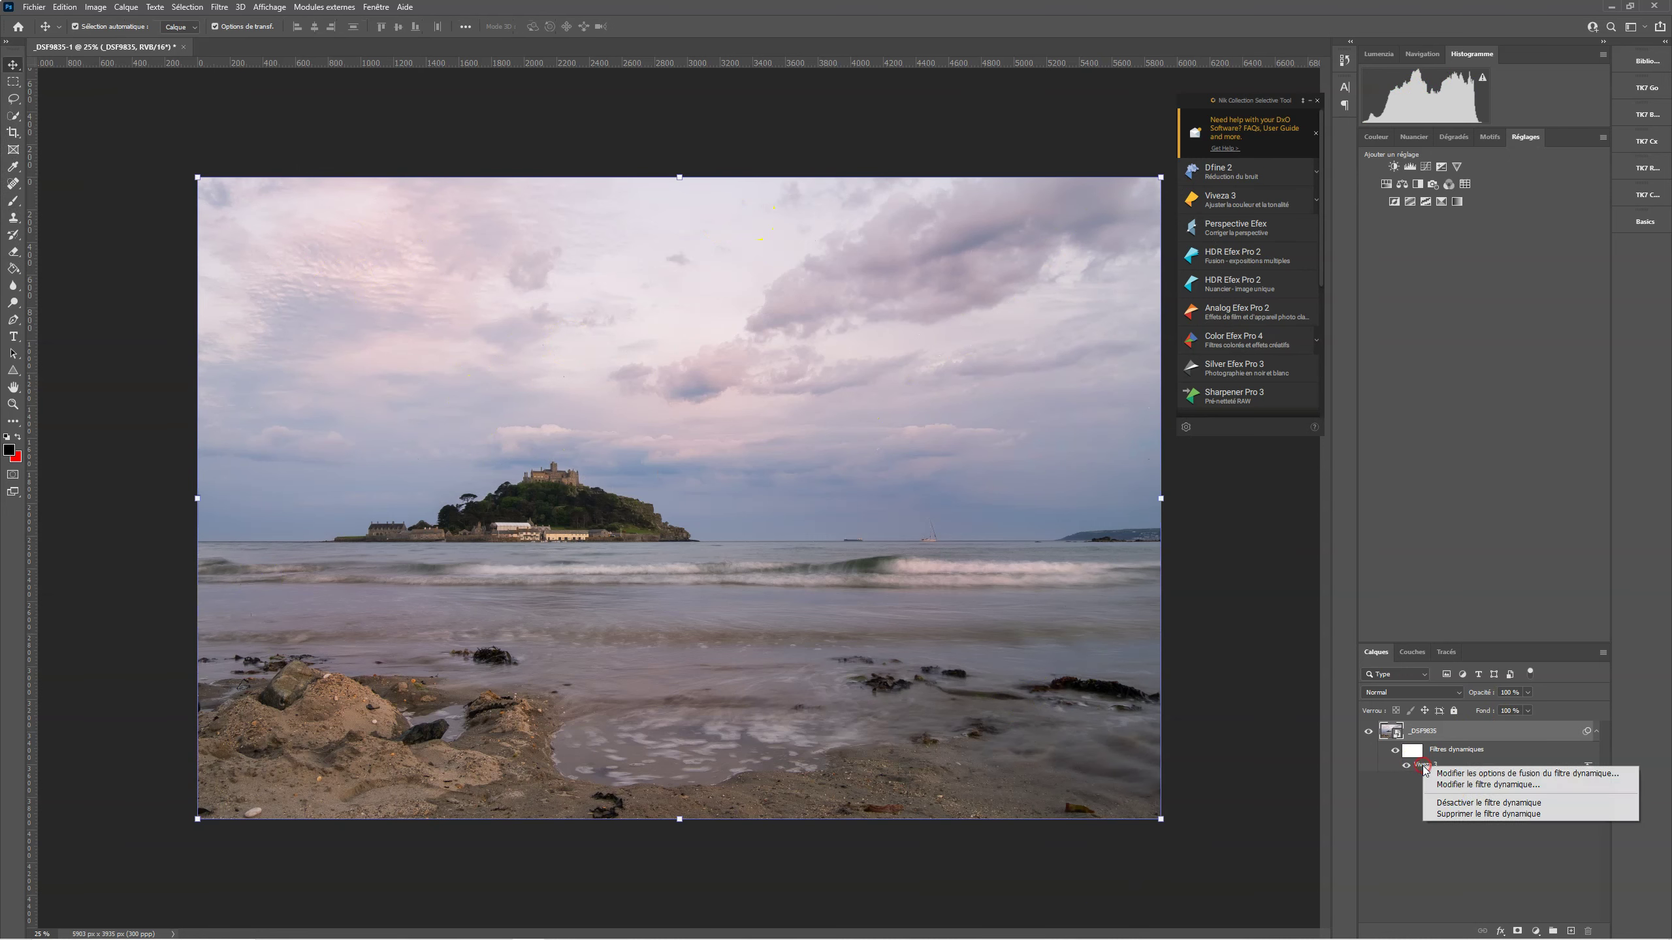
left_click(1453, 813)
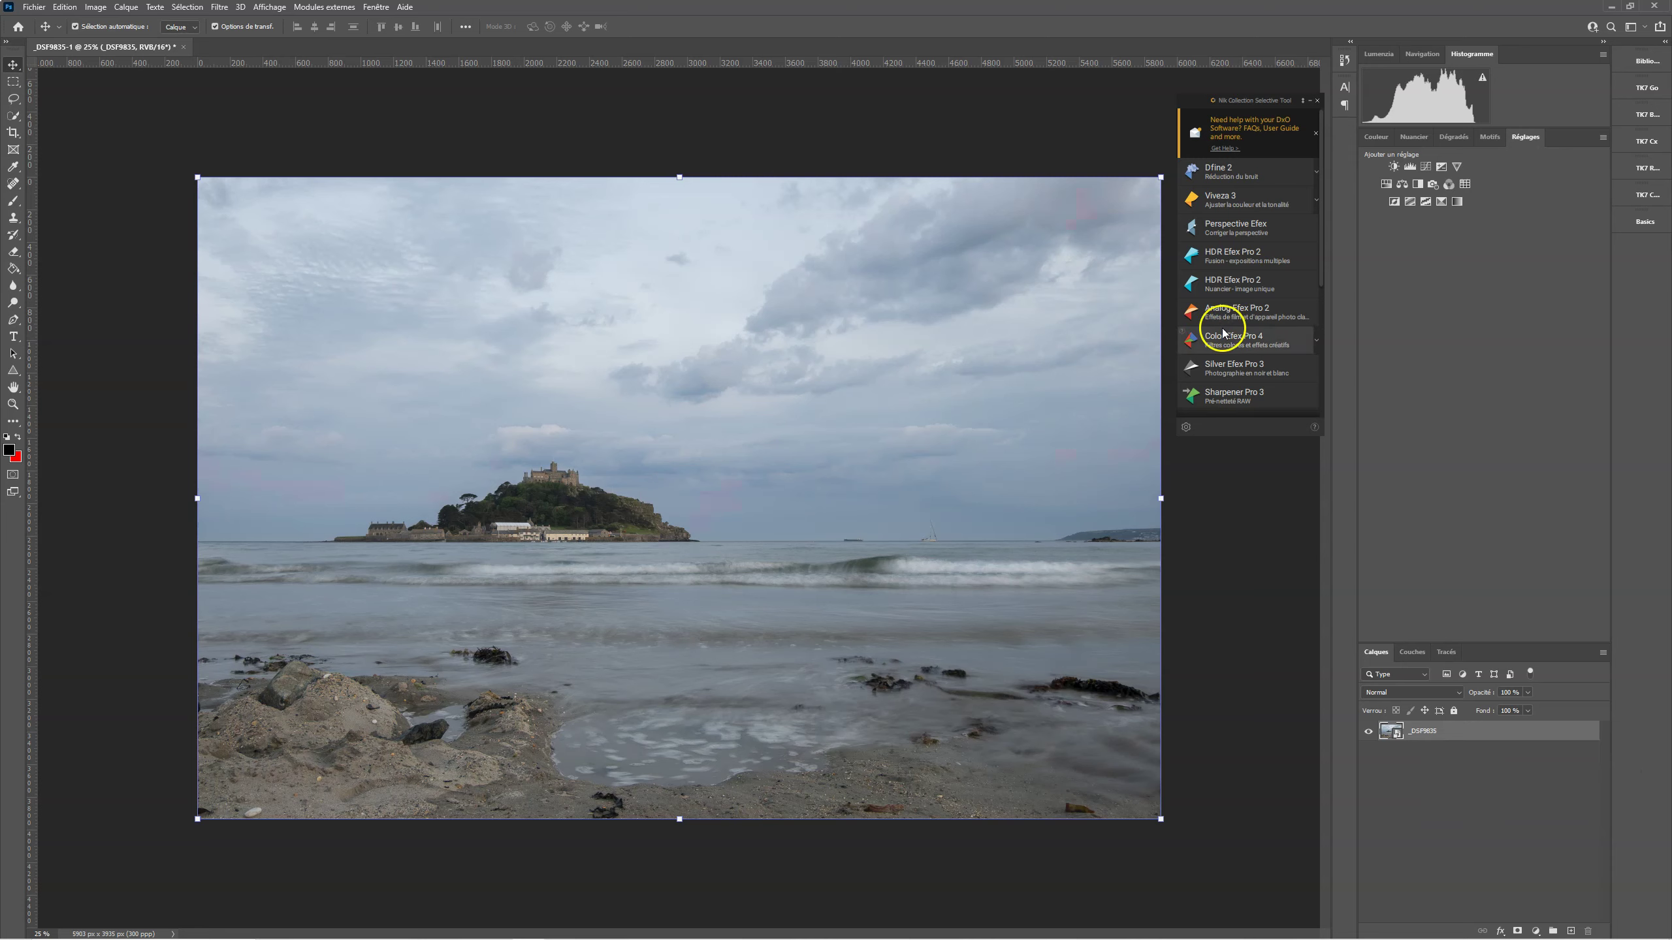
Browse the Nik Collection meta-presets and apply Brume pourpre to the photo layer.
scroll(1222, 333, "down", 3)
scroll(1222, 333, "down", 2)
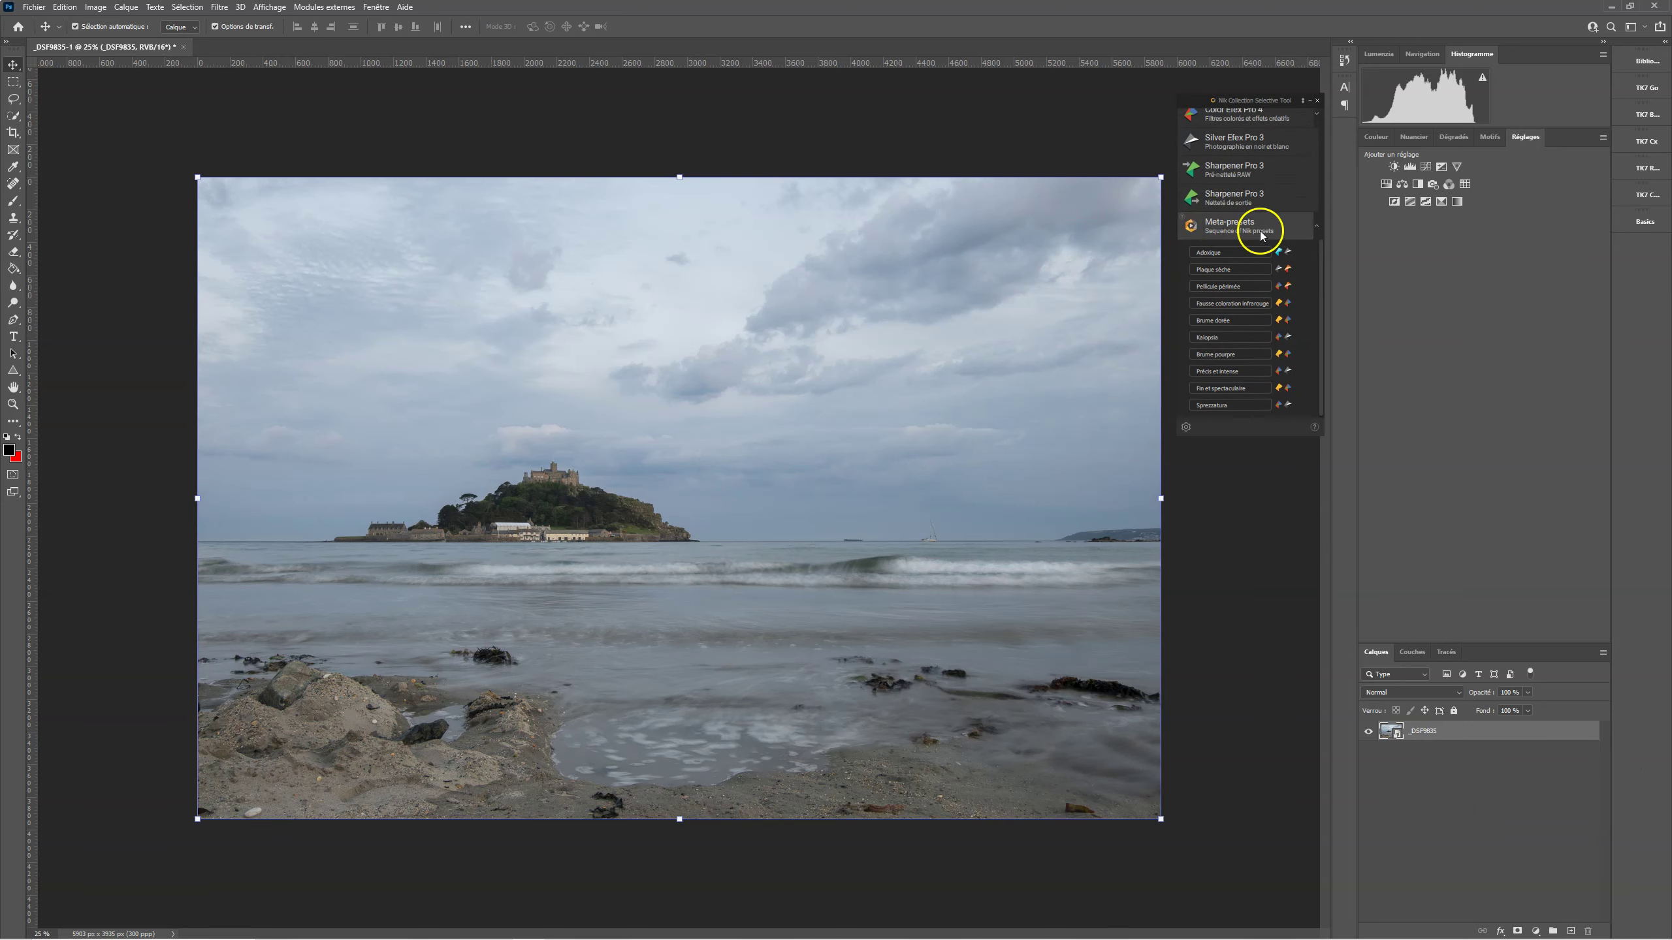
mouse_move(1225, 272)
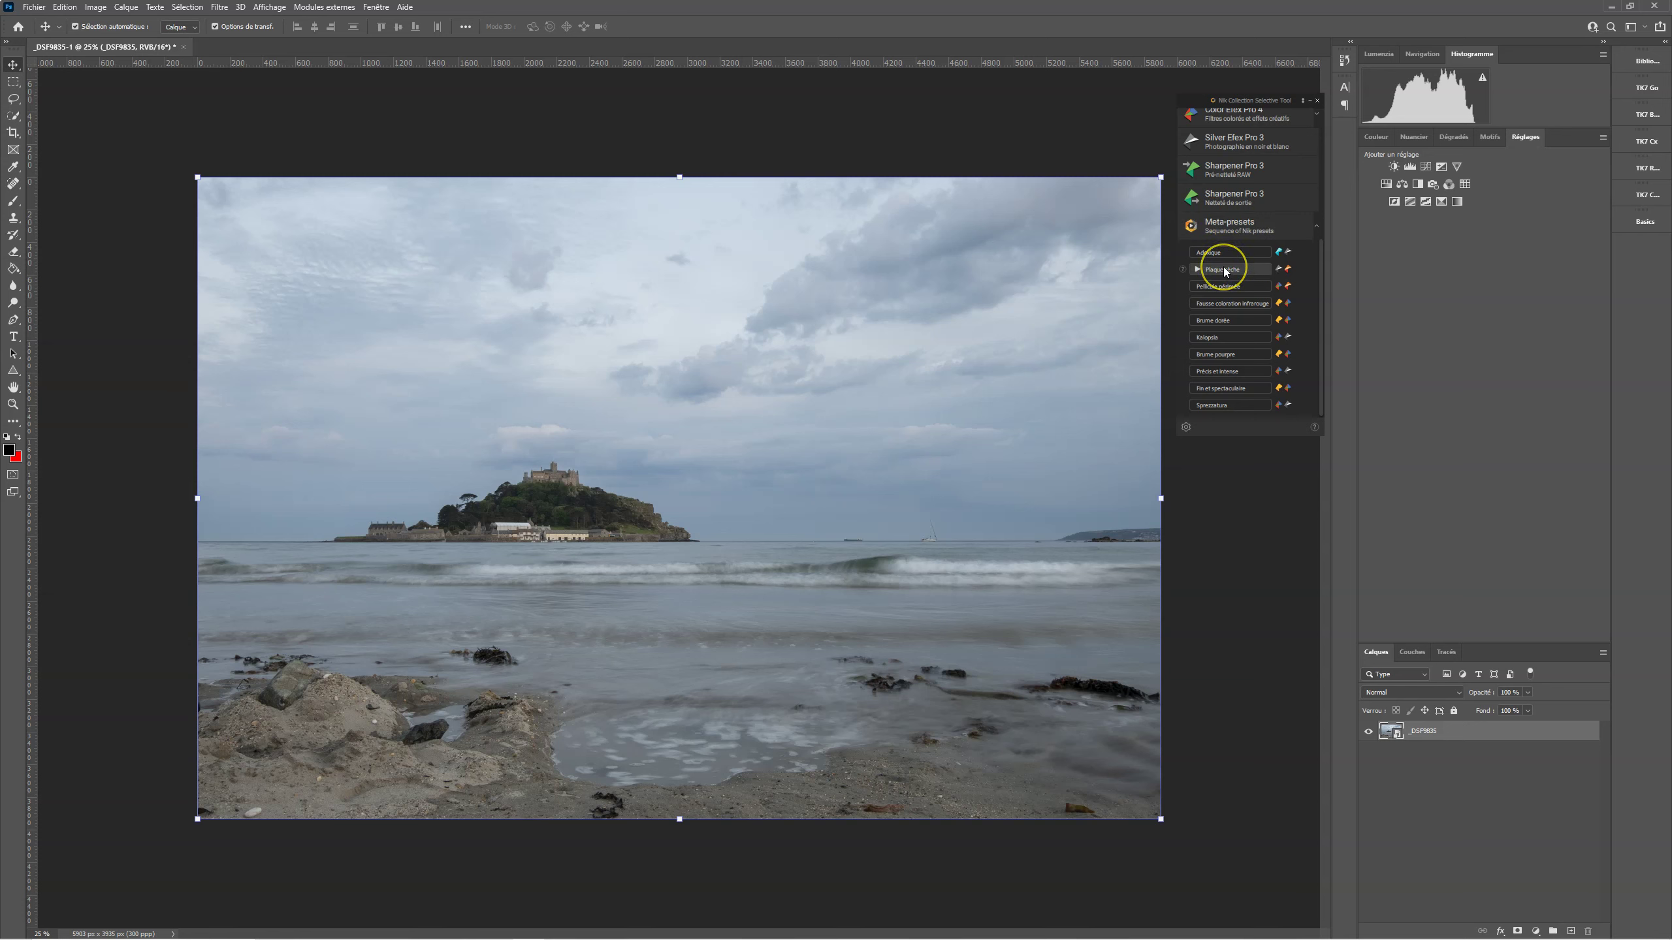
left_click(1226, 275)
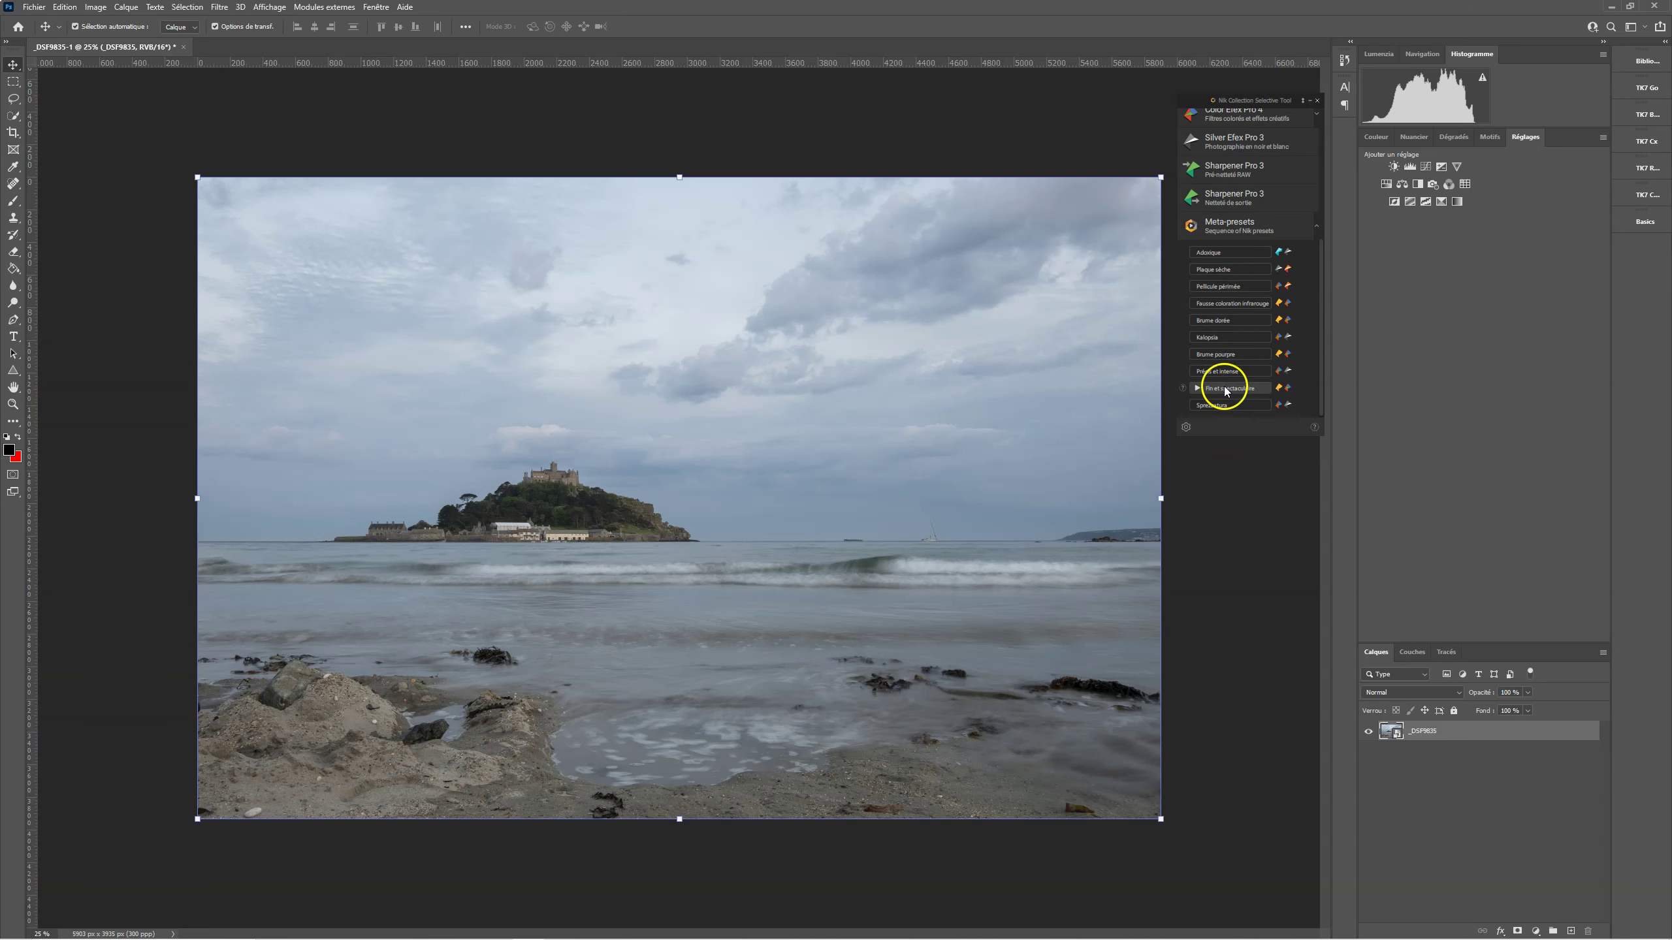
scroll(1253, 196, "up", 4)
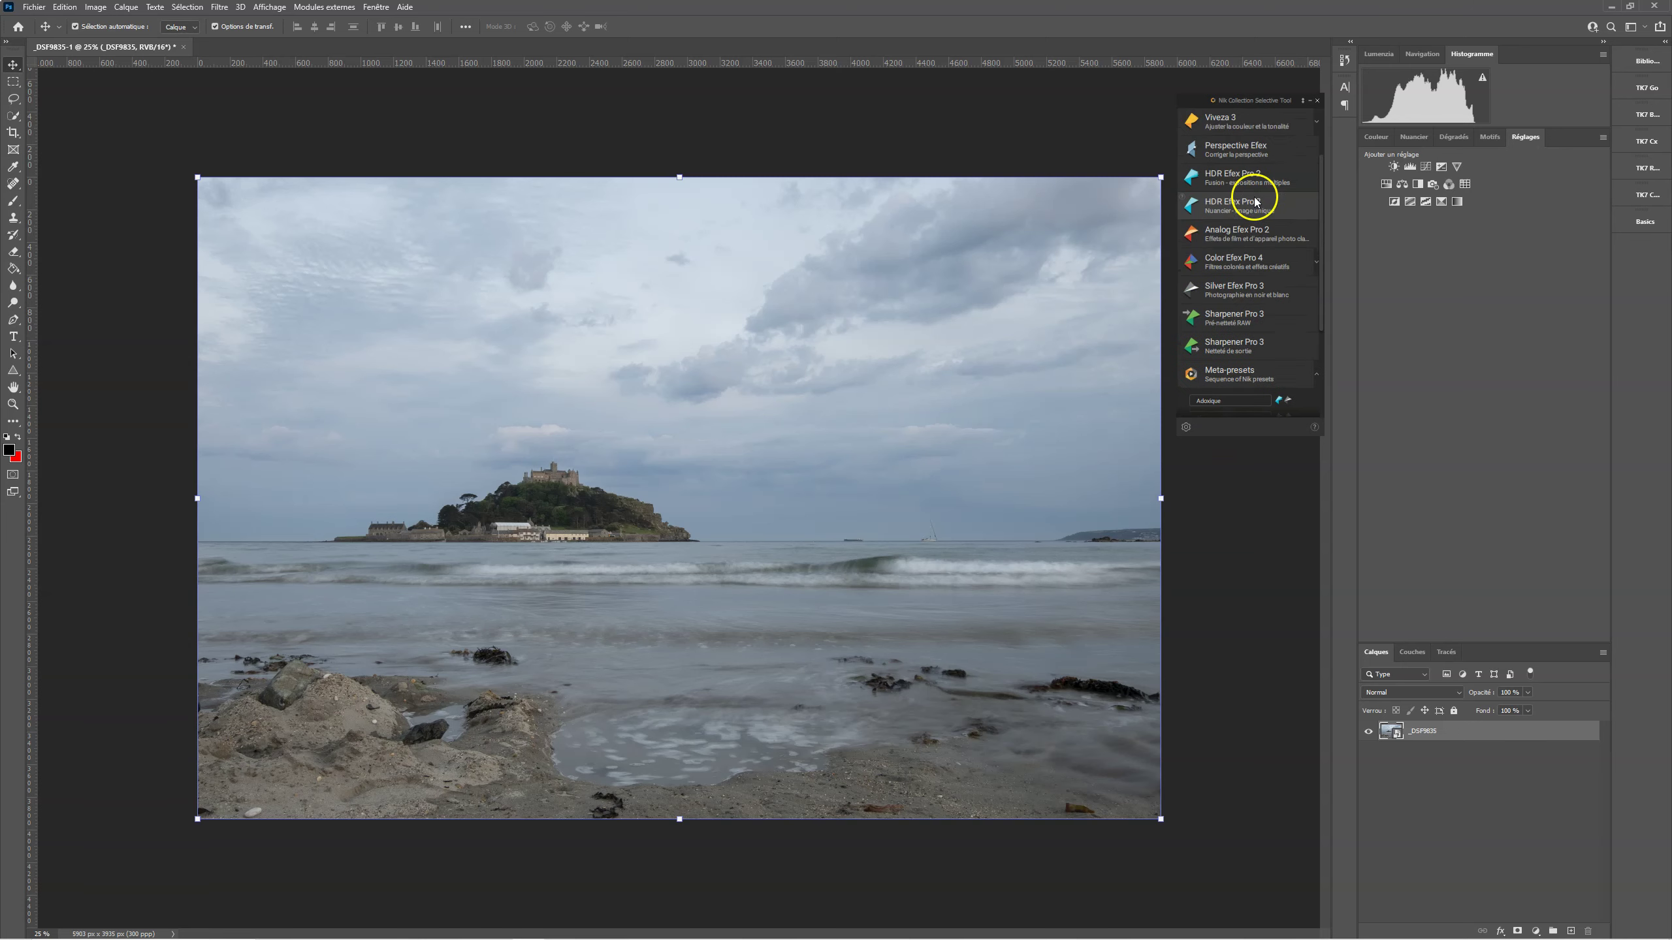
scroll(1236, 201, "down", 5)
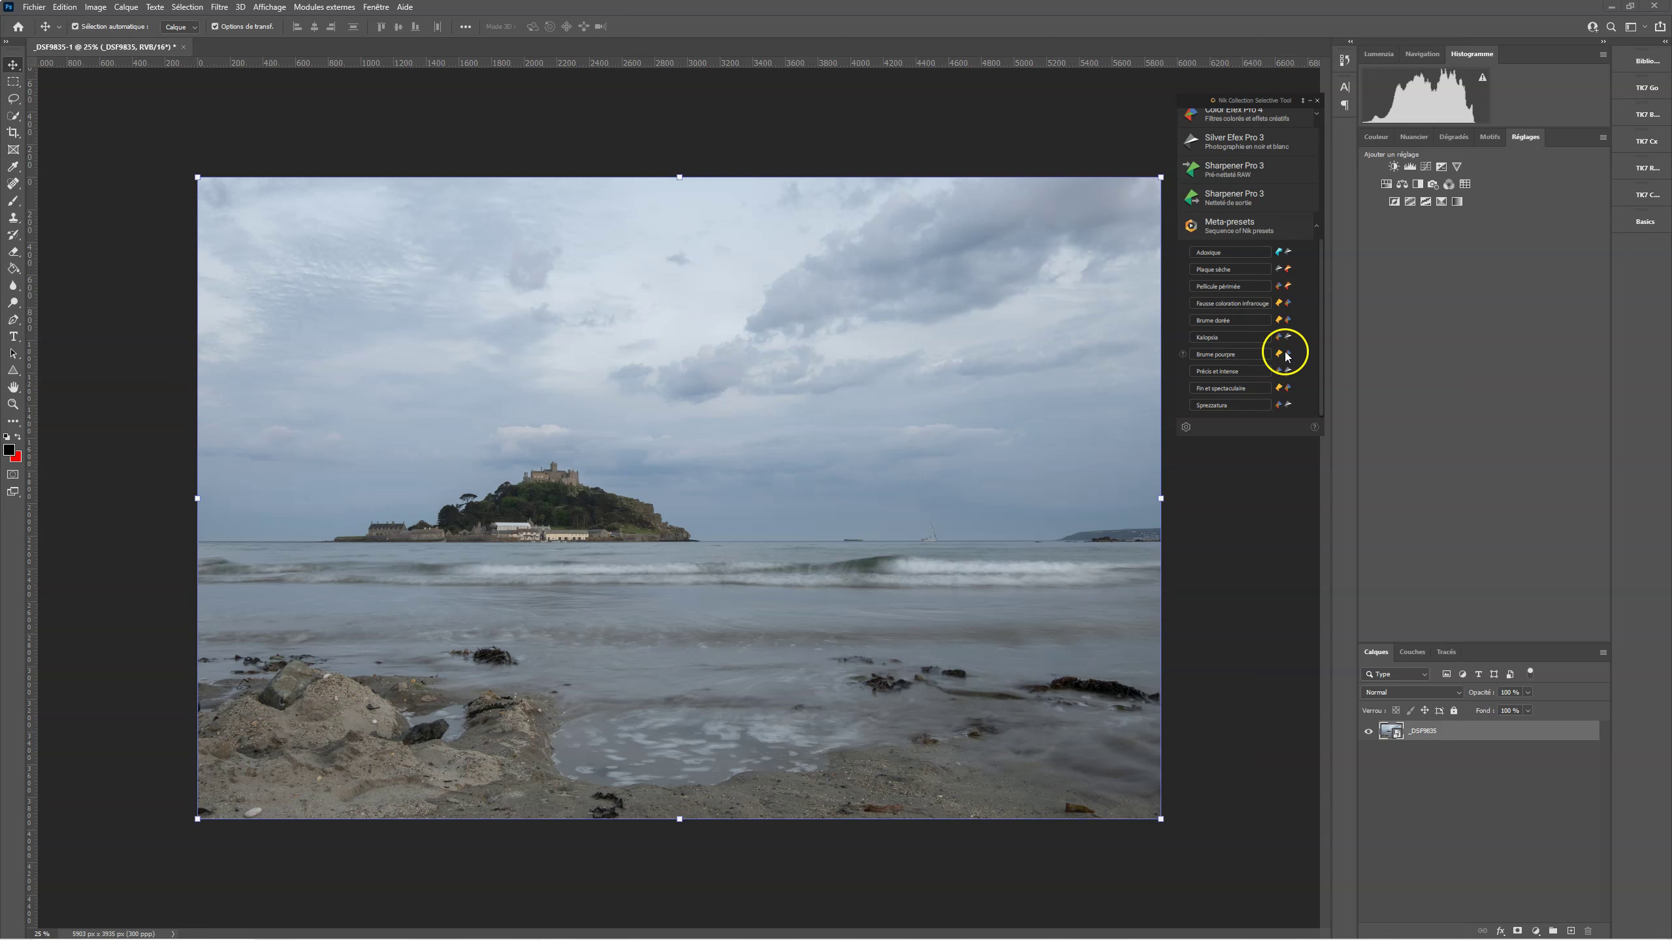
left_click(1235, 356)
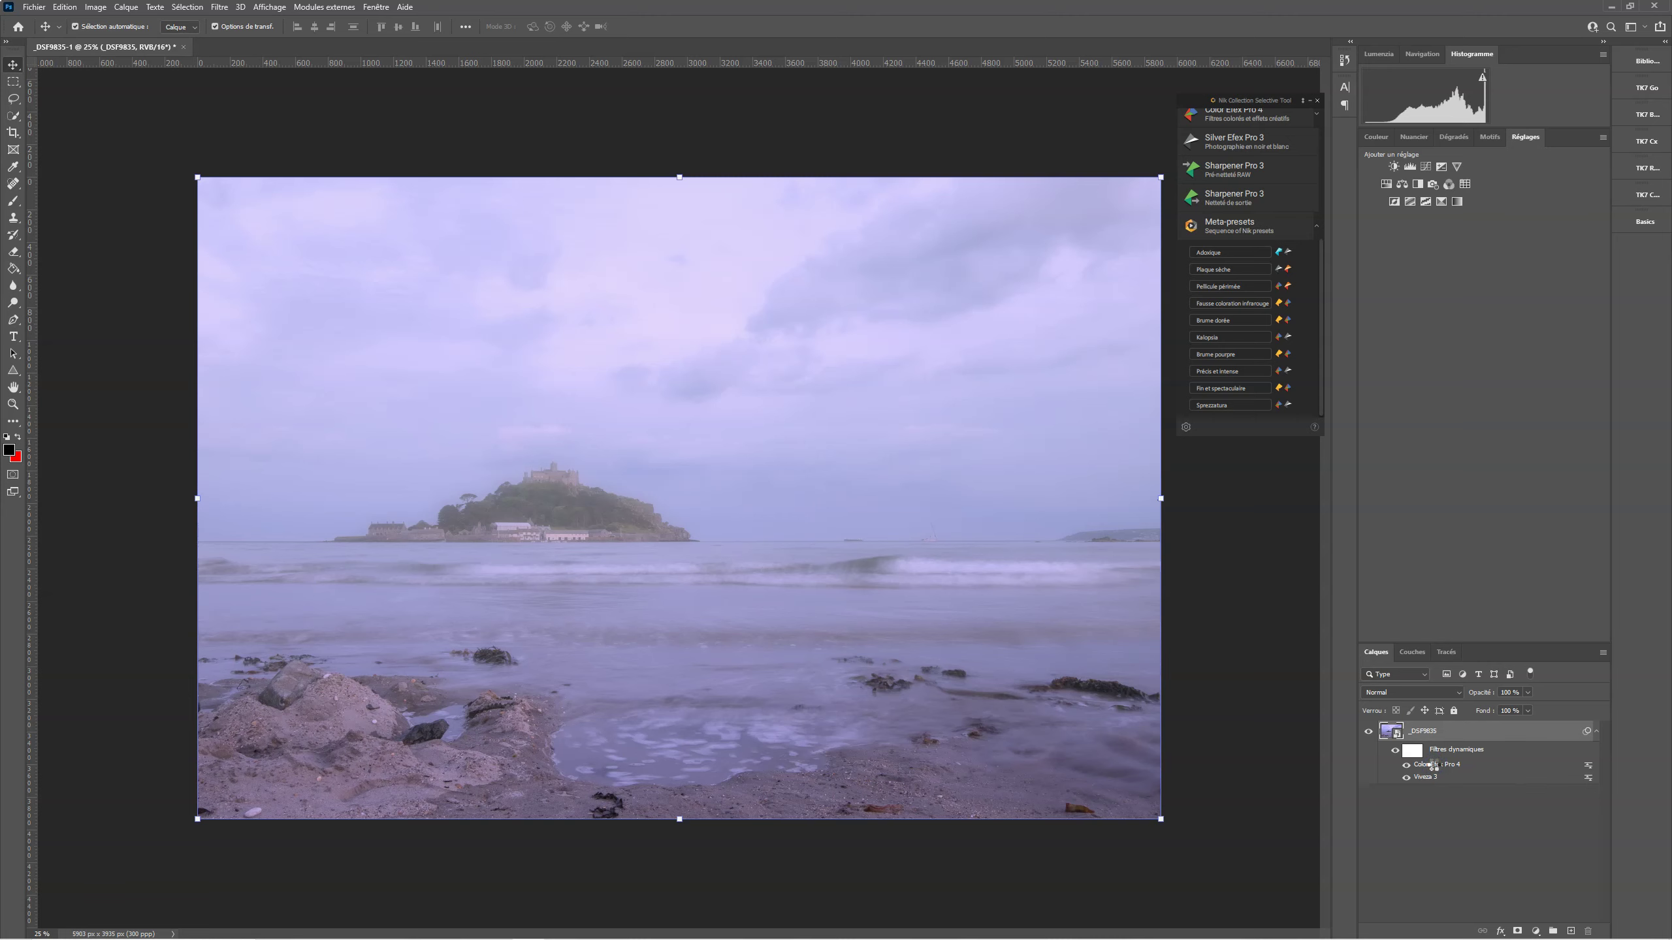
Reopen the Color Efex Pro 4 smart filter, reduce the Graduated Fog opacity and apply the change.
double_click(1433, 766)
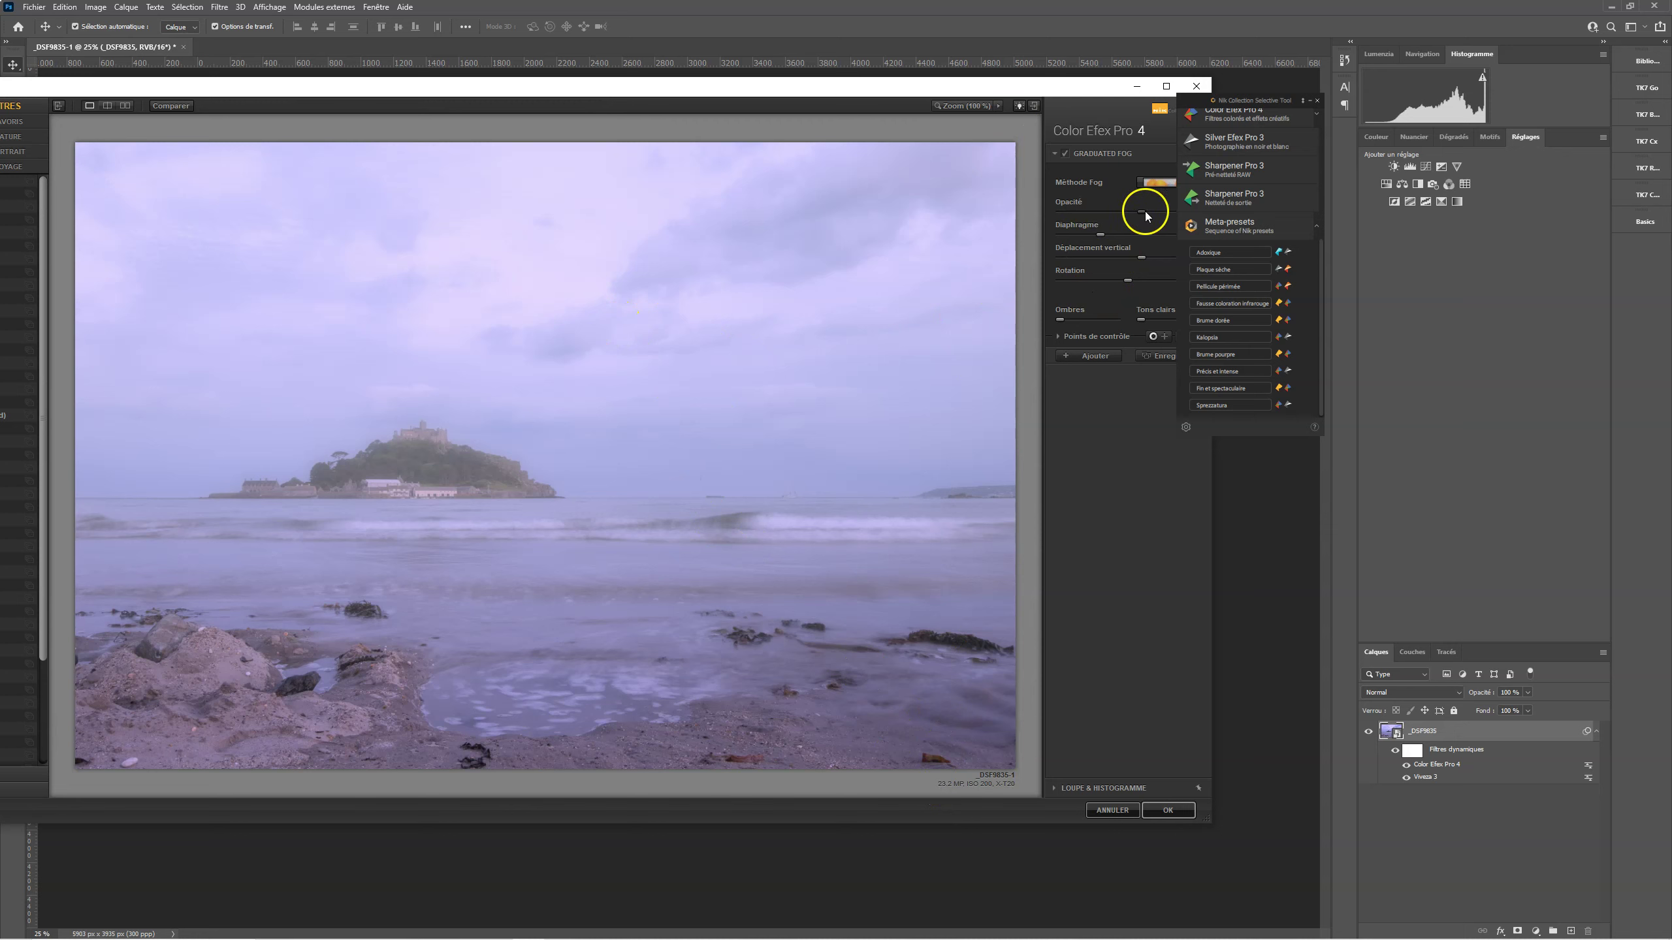
left_click_drag(1145, 215, 1107, 216)
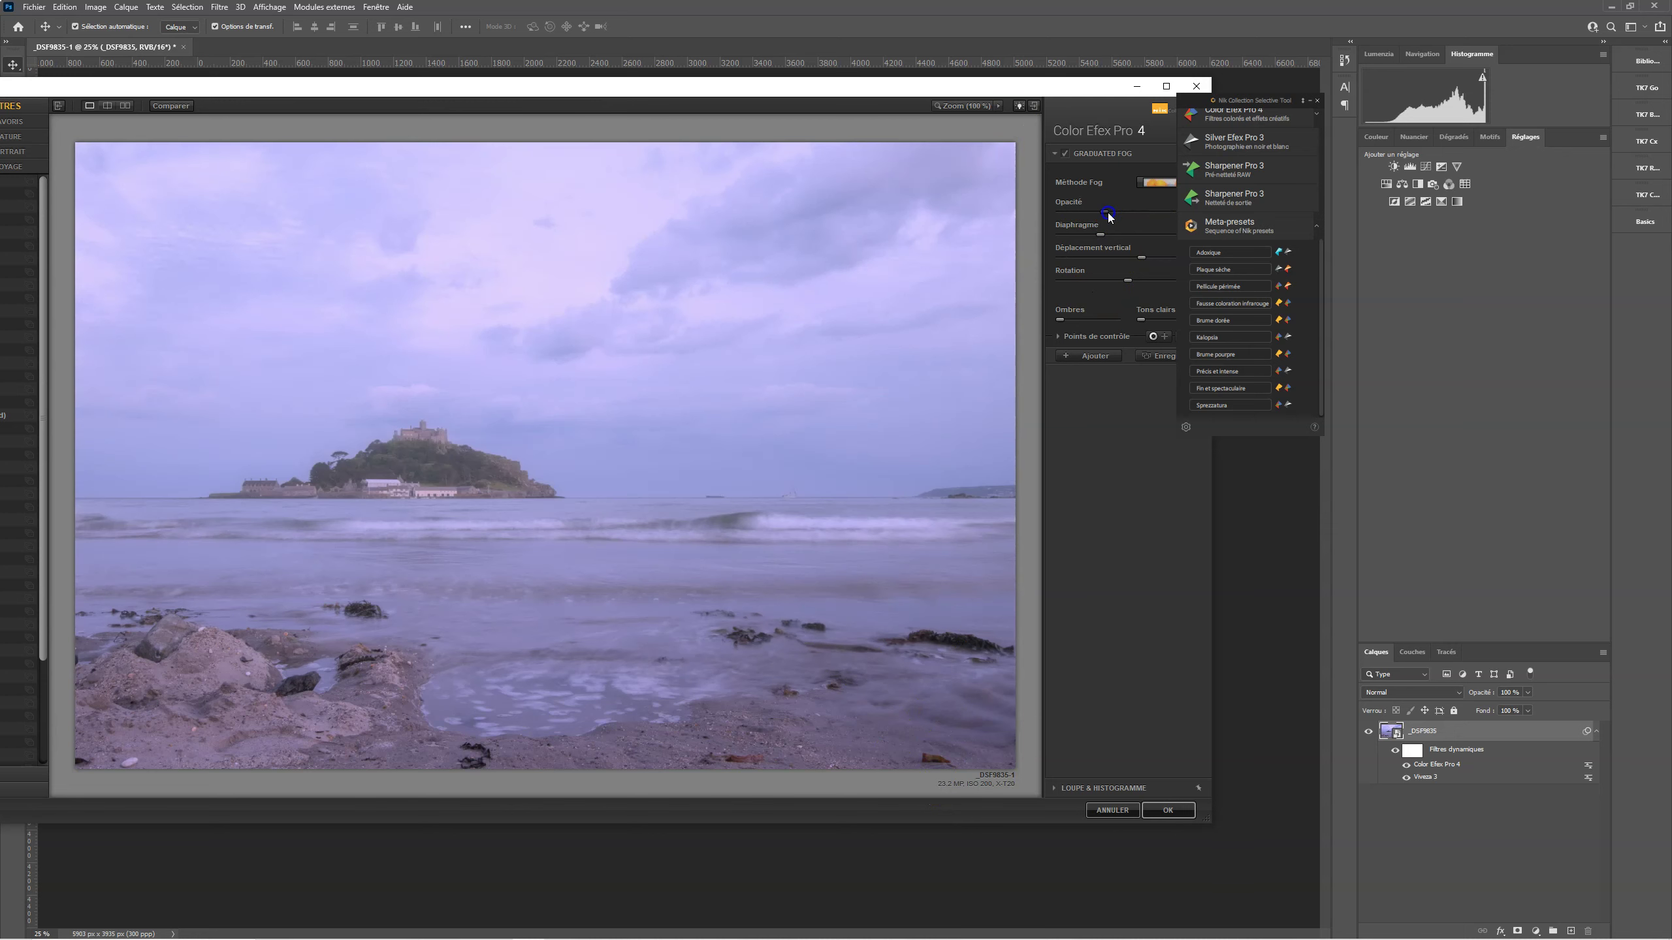
left_click(1187, 812)
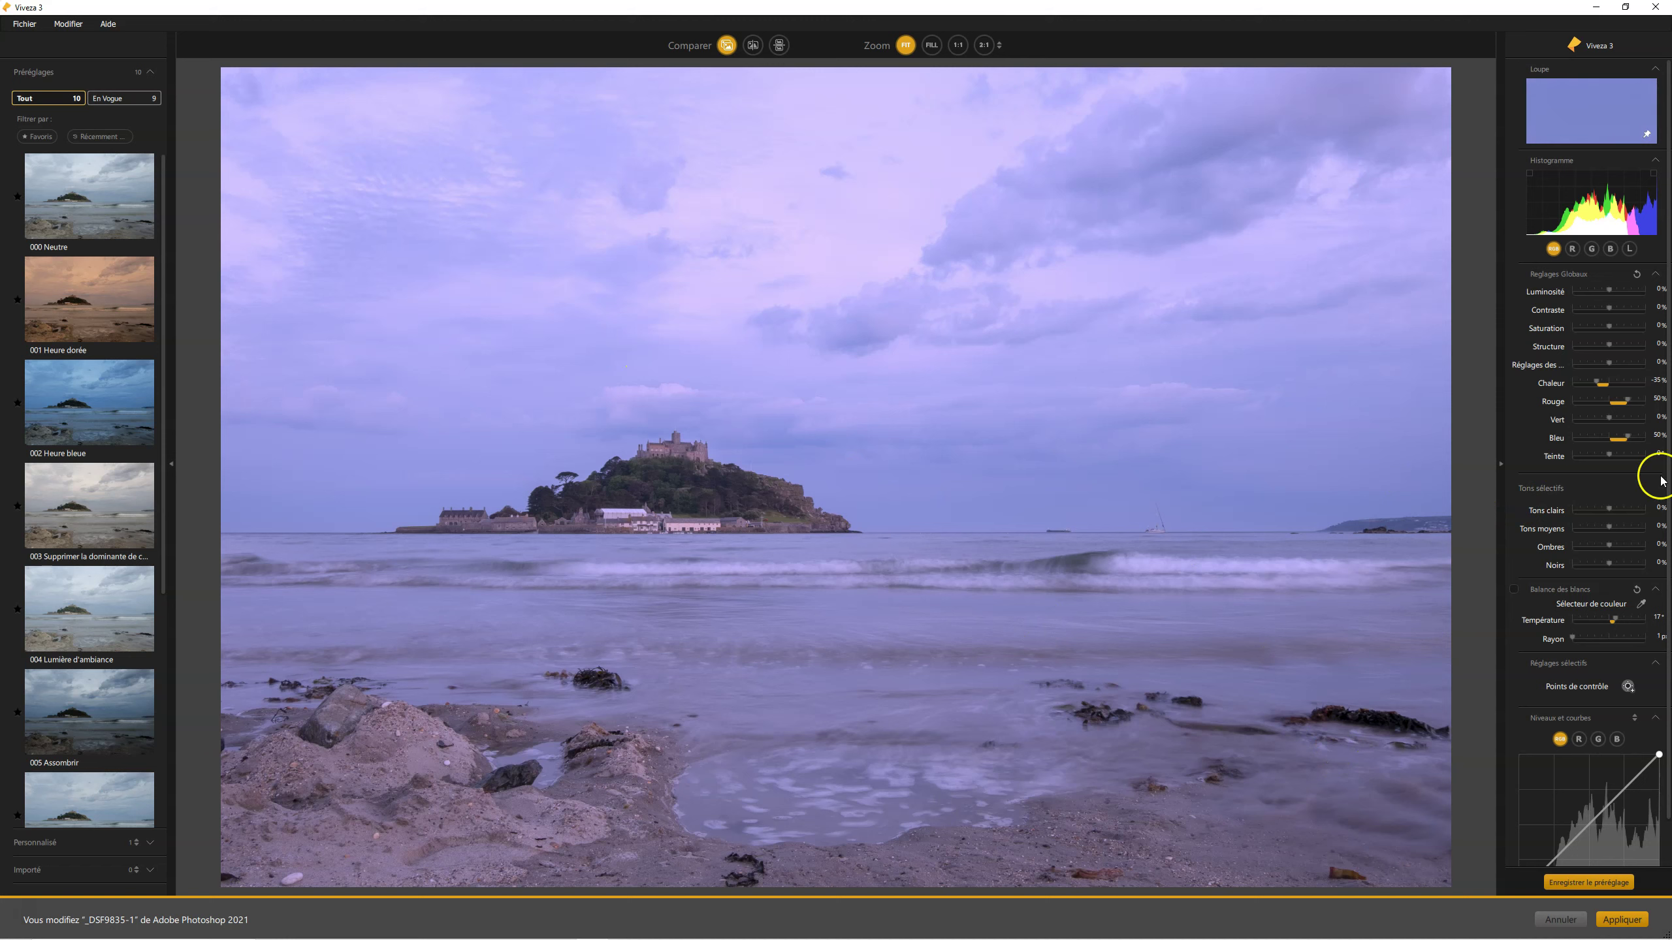
In the Viveza 3 global adjustments, set warmth to 15%, red to 17% and blue to 17%, and apply them.
left_click_drag(1601, 384, 1614, 402)
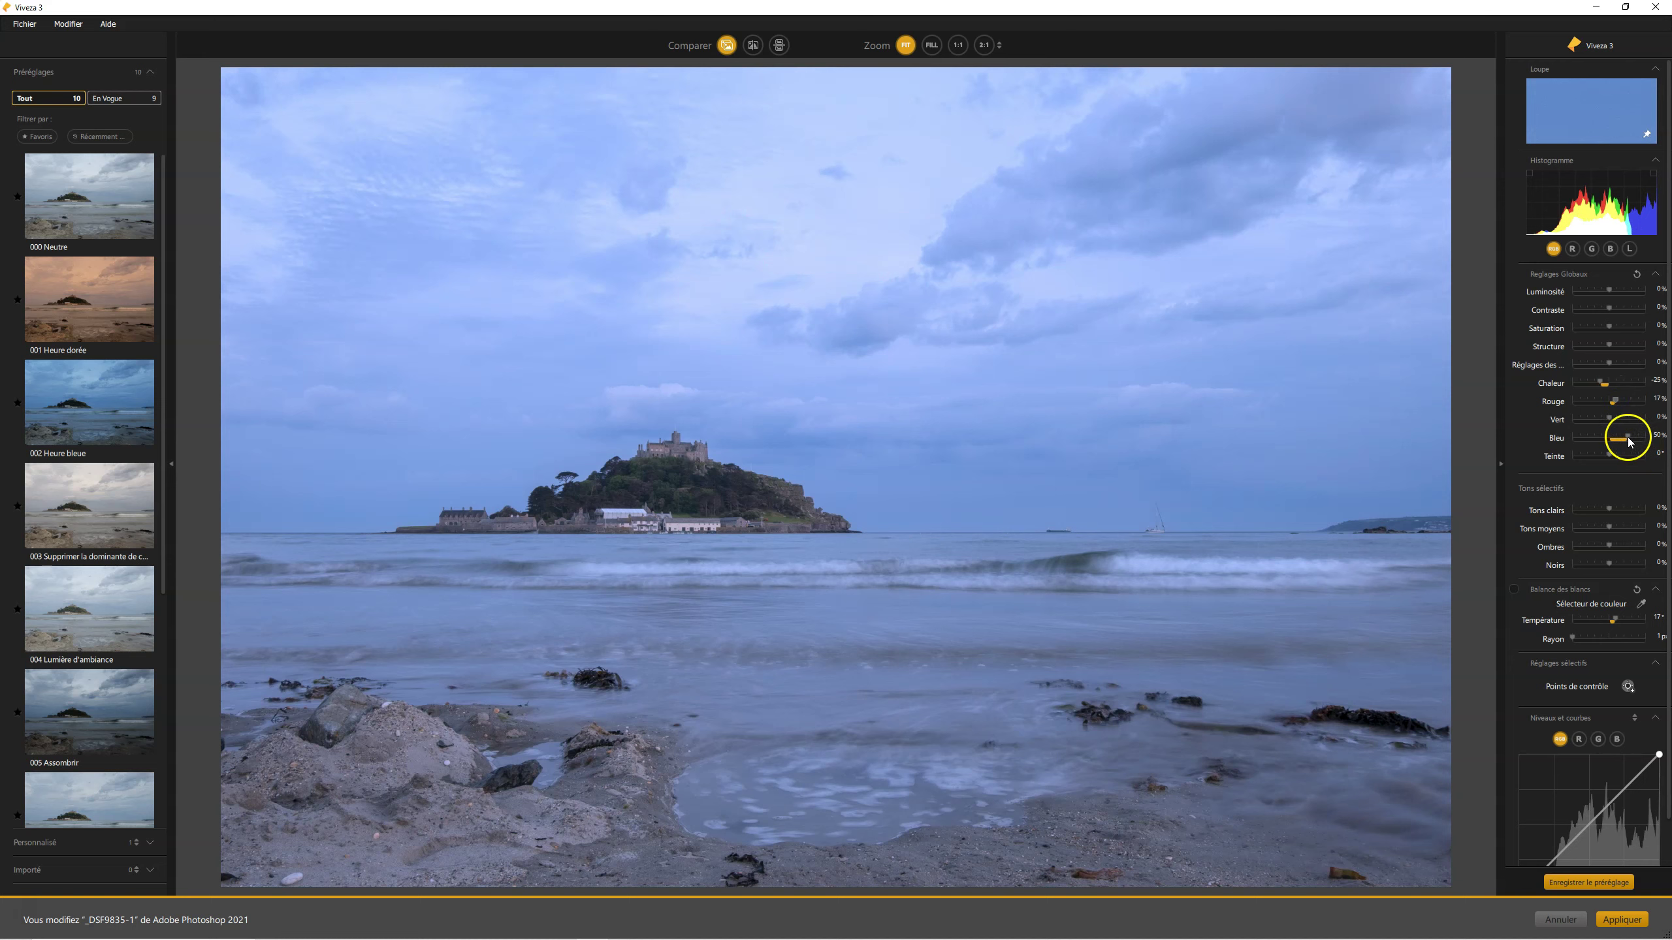
left_click_drag(1621, 439, 1617, 439)
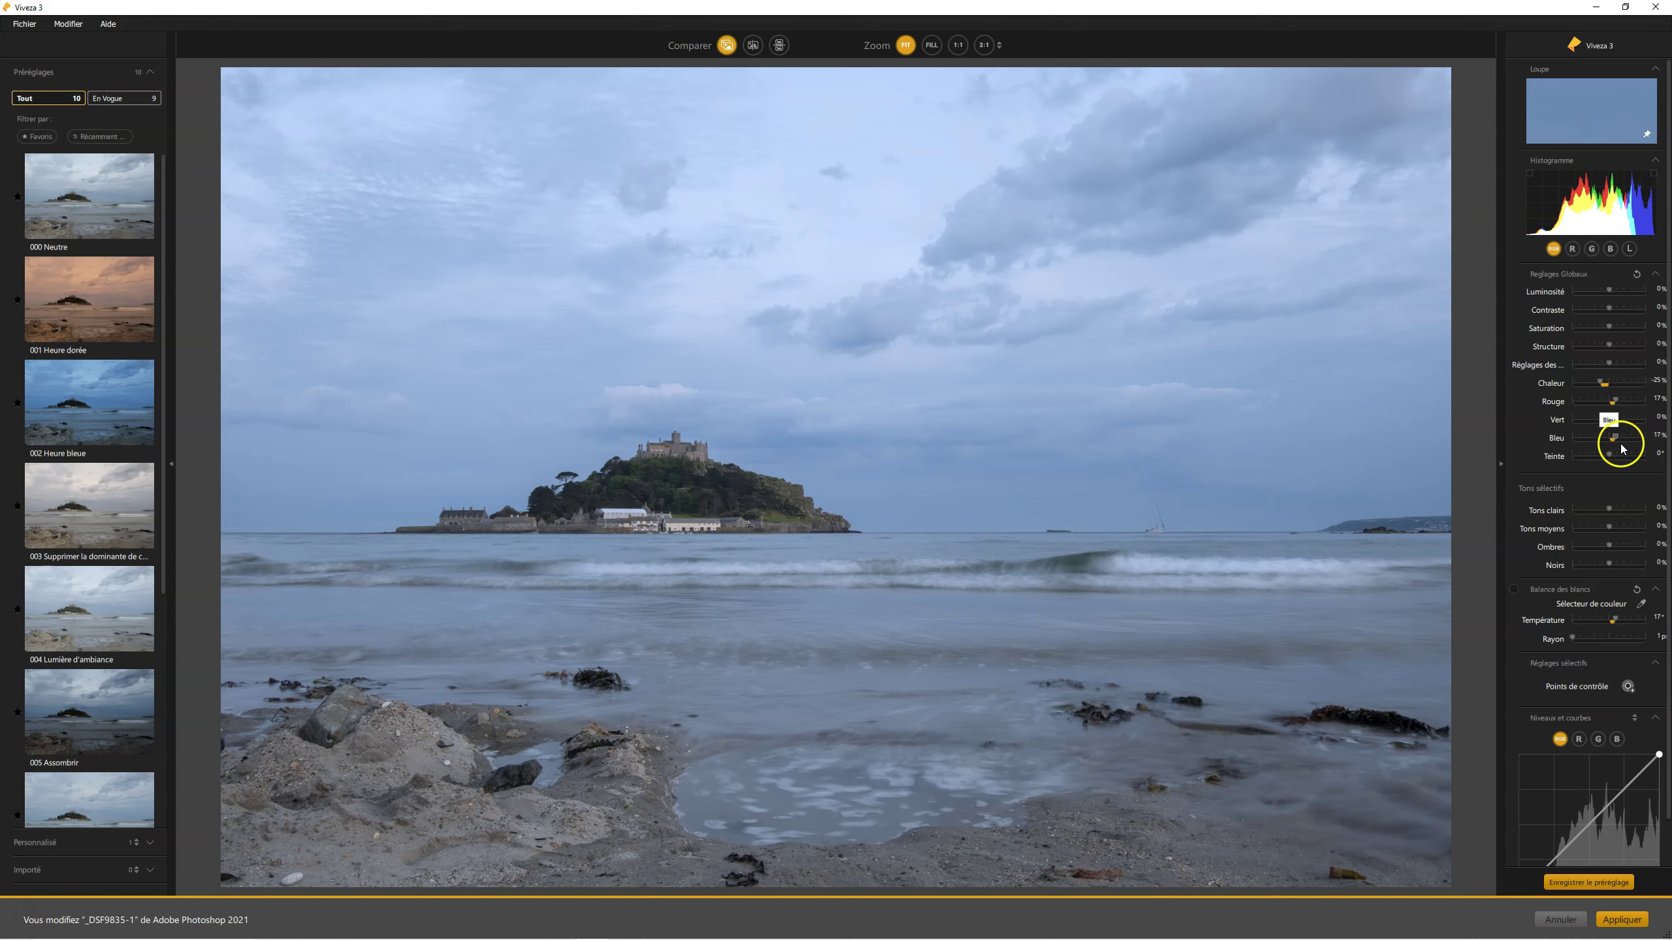
left_click_drag(1604, 382, 1619, 382)
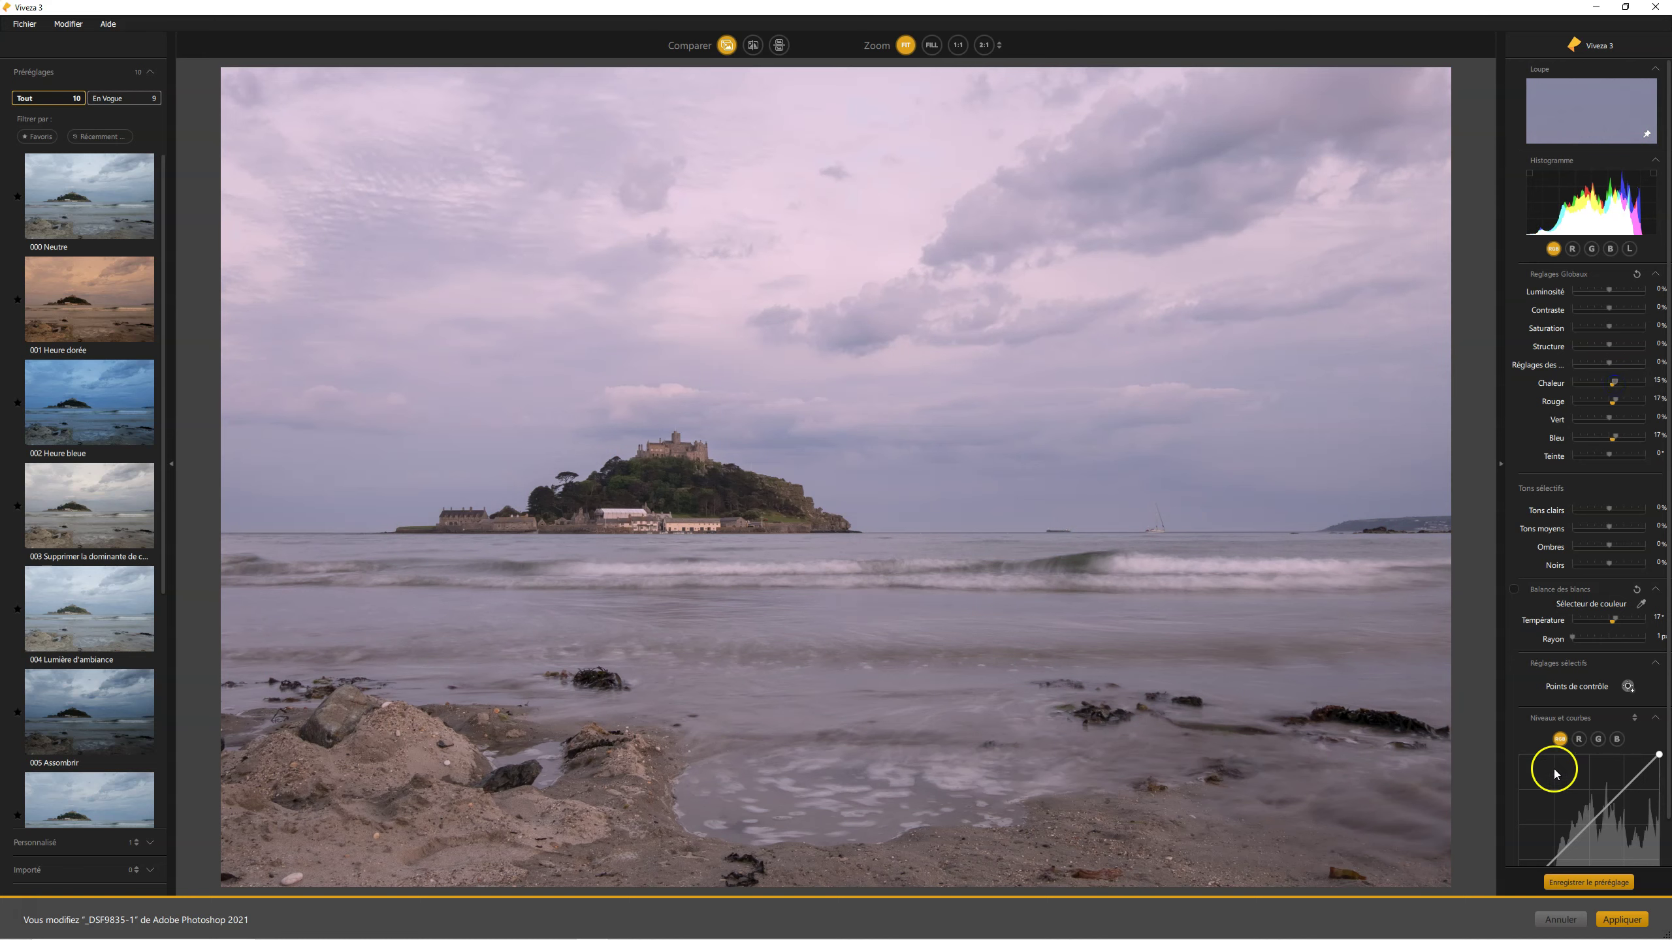
left_click(1620, 921)
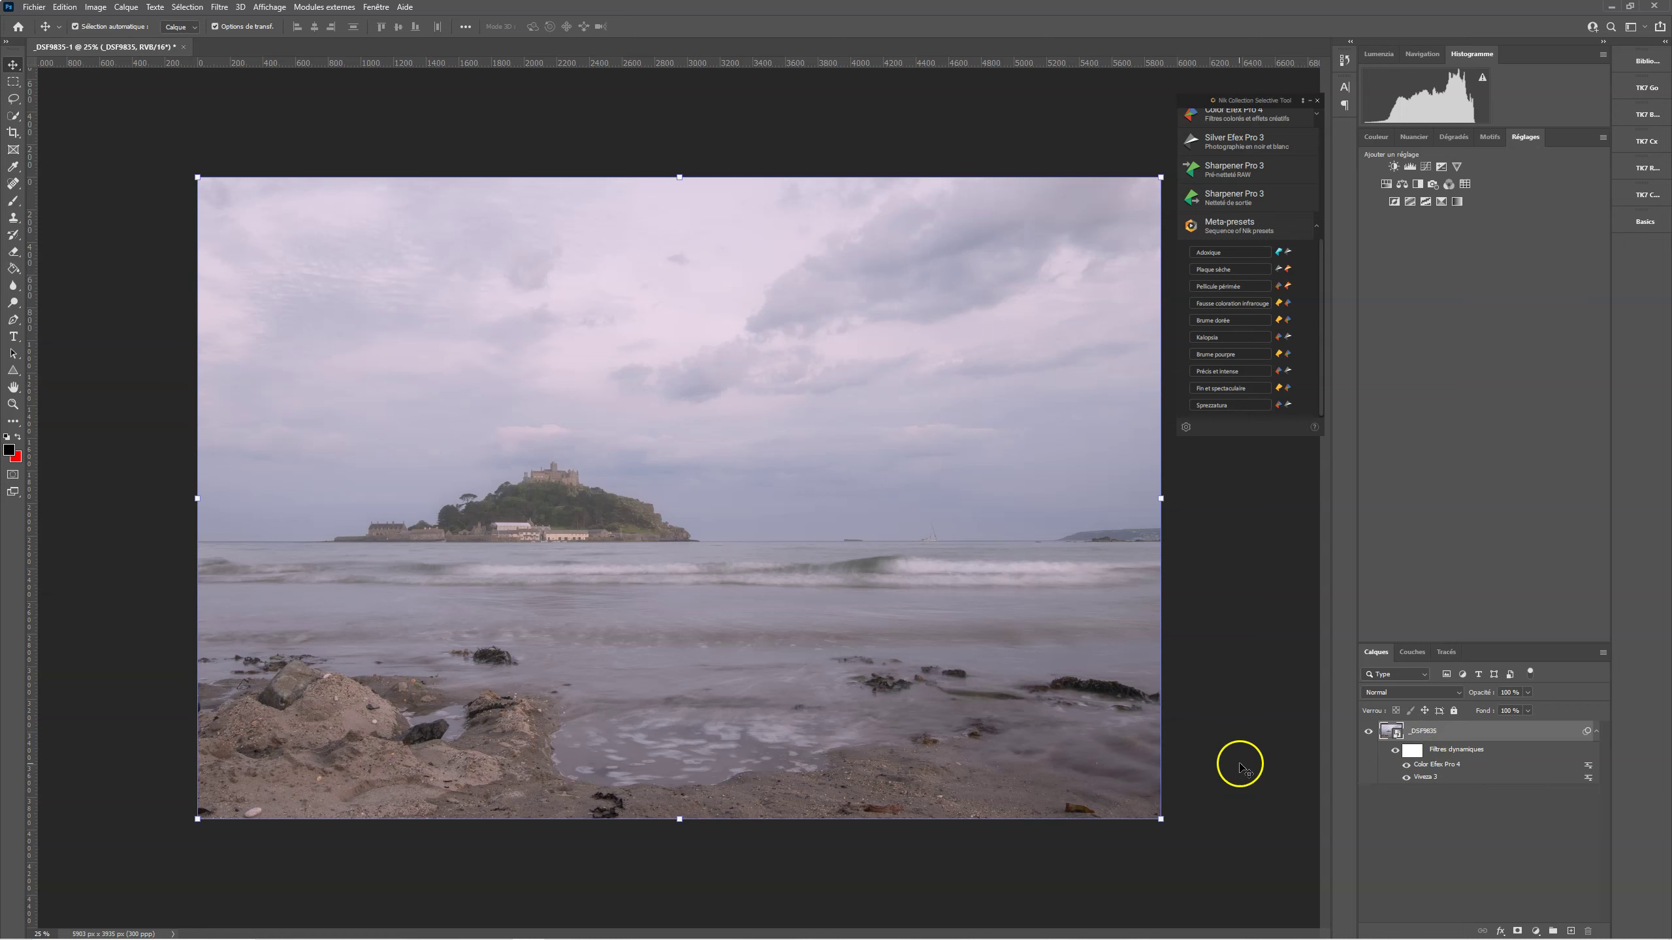
Invert the smart filter mask to black and paint the effect back over the photo with a white brush at 25% opacity.
left_click(1414, 752)
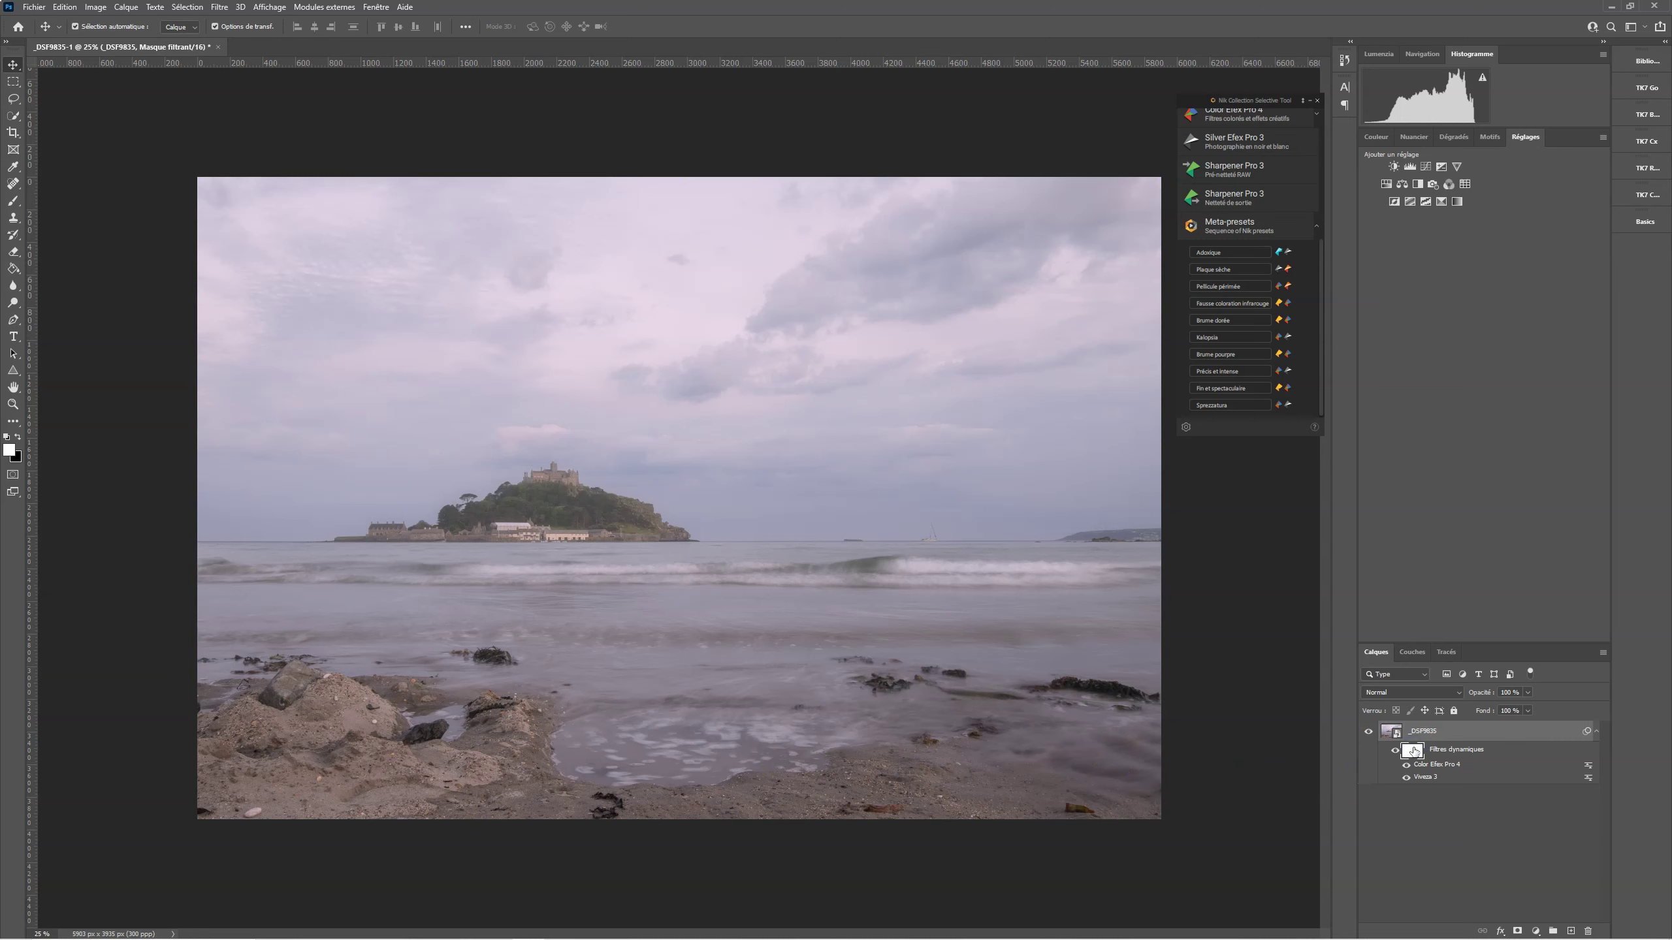
key("ctrl+i")
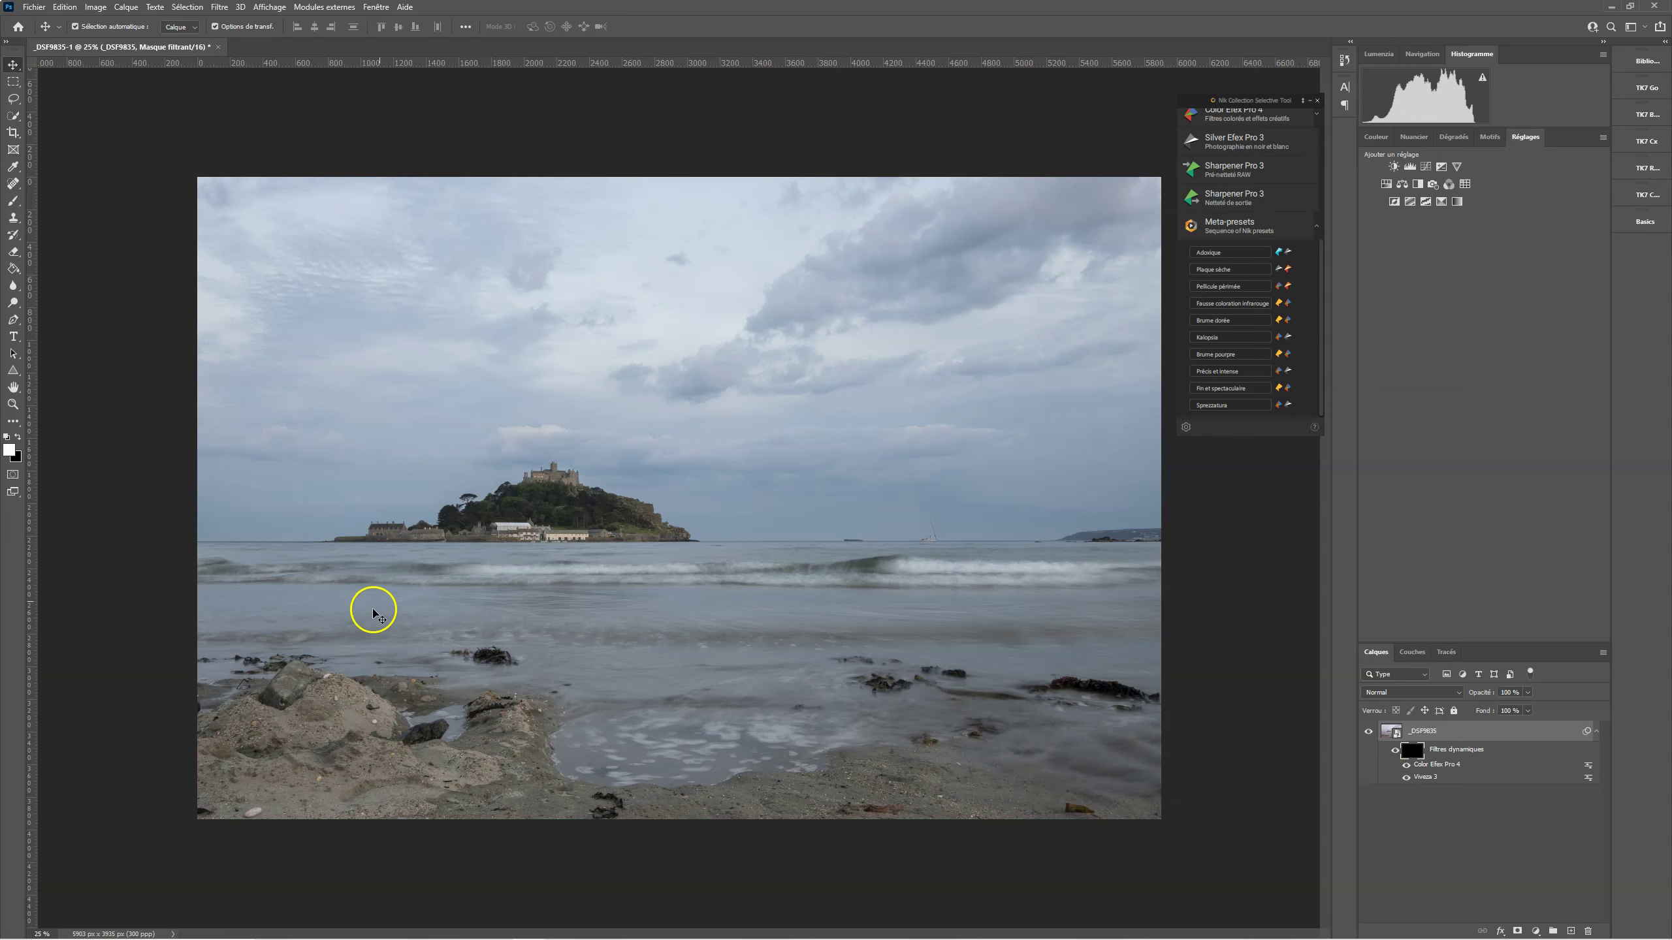
key("b")
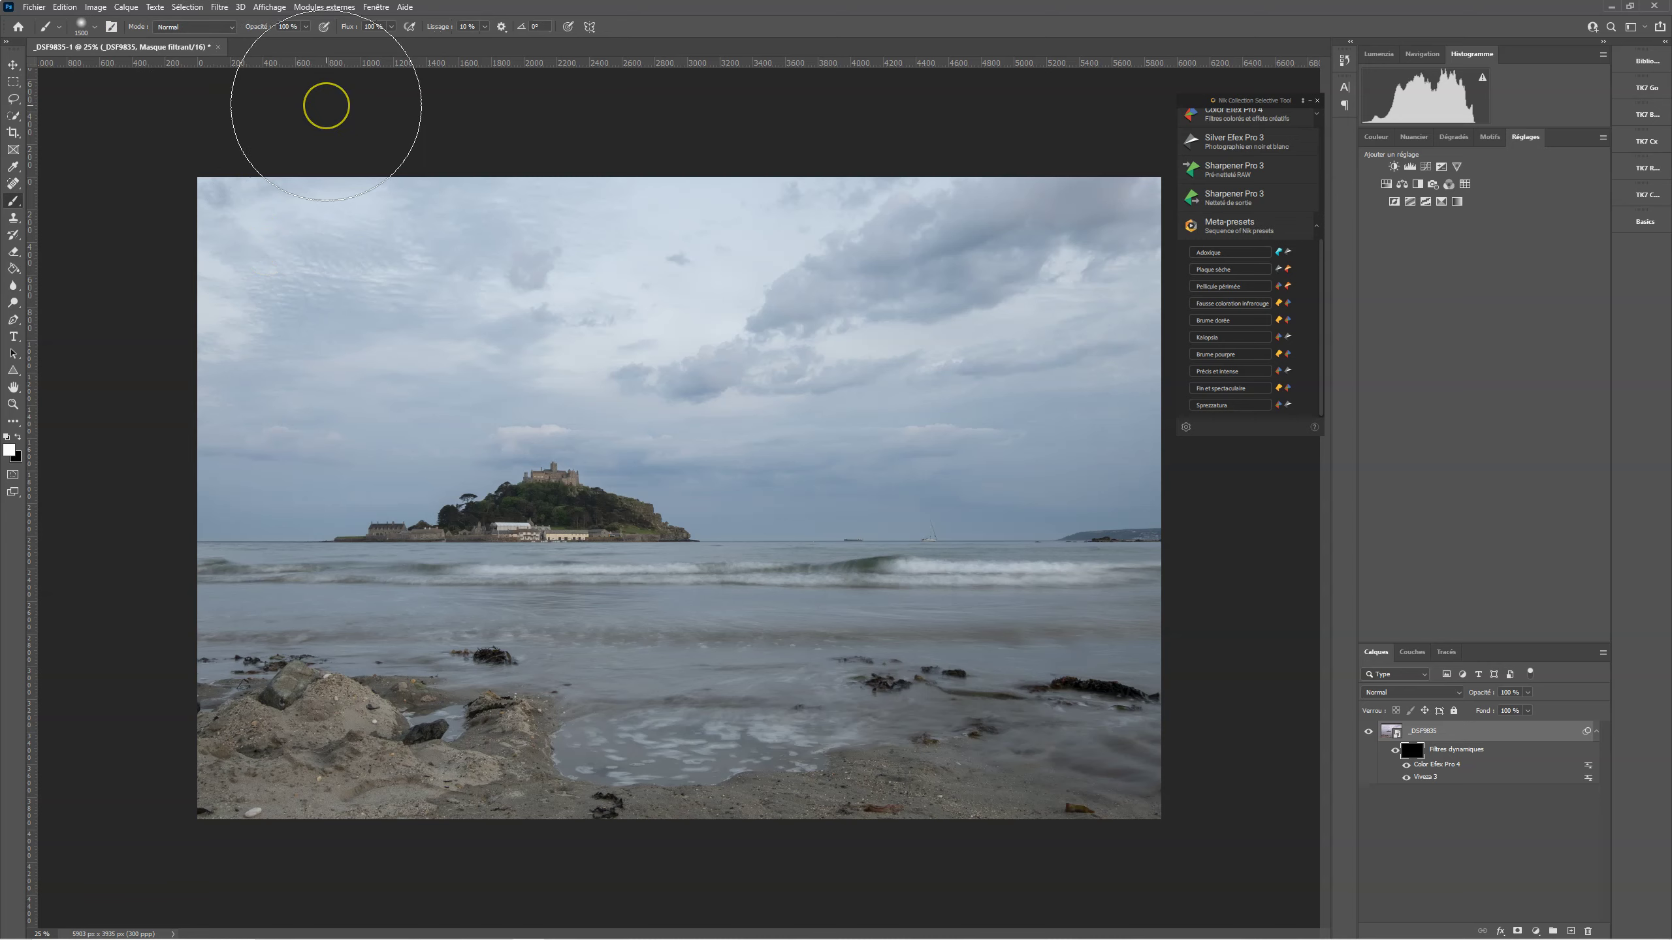
mouse_move(224, 242)
left_mouse_down()
mouse_move(612, 214)
mouse_move(663, 251)
mouse_move(1044, 254)
mouse_move(1047, 314)
mouse_move(532, 349)
mouse_move(712, 351)
mouse_move(261, 399)
mouse_move(308, 389)
mouse_move(178, 431)
mouse_move(506, 482)
mouse_move(1185, 418)
mouse_move(844, 518)
mouse_move(944, 511)
mouse_move(1241, 418)
mouse_move(642, 505)
mouse_move(773, 564)
mouse_move(341, 524)
mouse_move(139, 480)
mouse_move(849, 517)
mouse_move(1104, 462)
mouse_move(745, 492)
mouse_move(756, 400)
mouse_move(634, 386)
mouse_move(1001, 273)
mouse_move(585, 311)
mouse_move(1018, 214)
mouse_move(199, 254)
mouse_move(715, 230)
mouse_move(358, 245)
mouse_move(167, 275)
mouse_move(256, 430)
mouse_move(99, 348)
mouse_move(671, 305)
mouse_move(756, 348)
mouse_move(668, 529)
mouse_move(822, 682)
mouse_move(1211, 691)
mouse_move(1130, 602)
mouse_move(772, 700)
mouse_move(1062, 615)
mouse_move(370, 738)
mouse_move(804, 782)
mouse_move(316, 796)
mouse_move(453, 671)
mouse_move(1423, 758)
left_mouse_up()
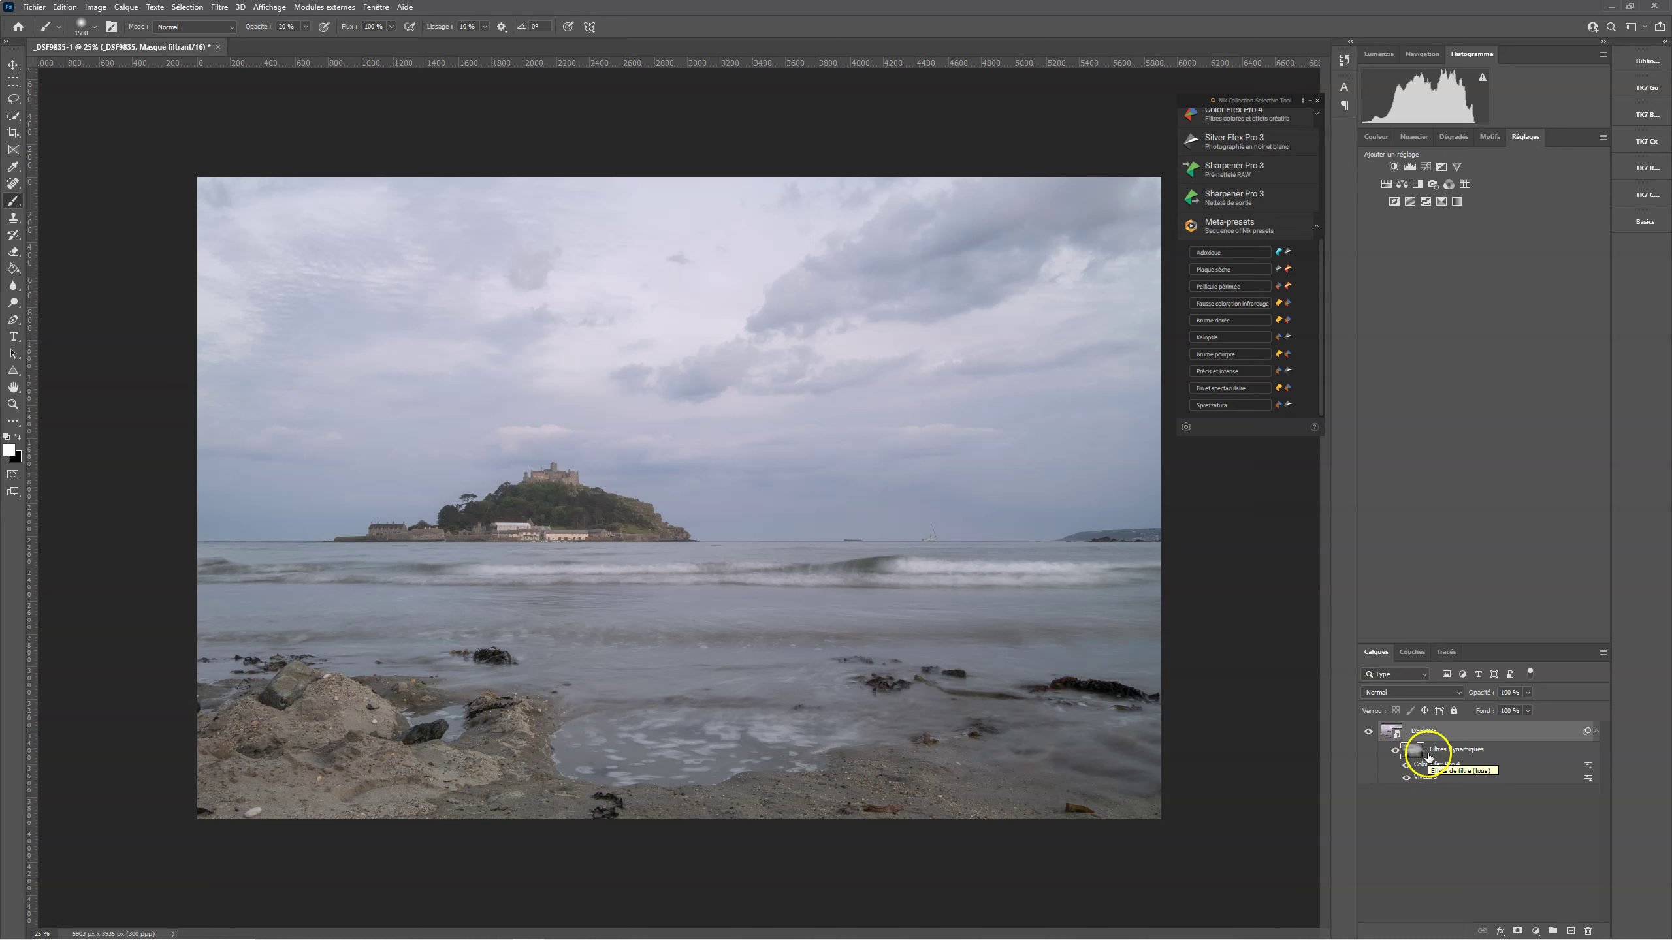
Clear all smart filters from the photo layer and set the brush opacity to 50%.
right_click(1480, 753)
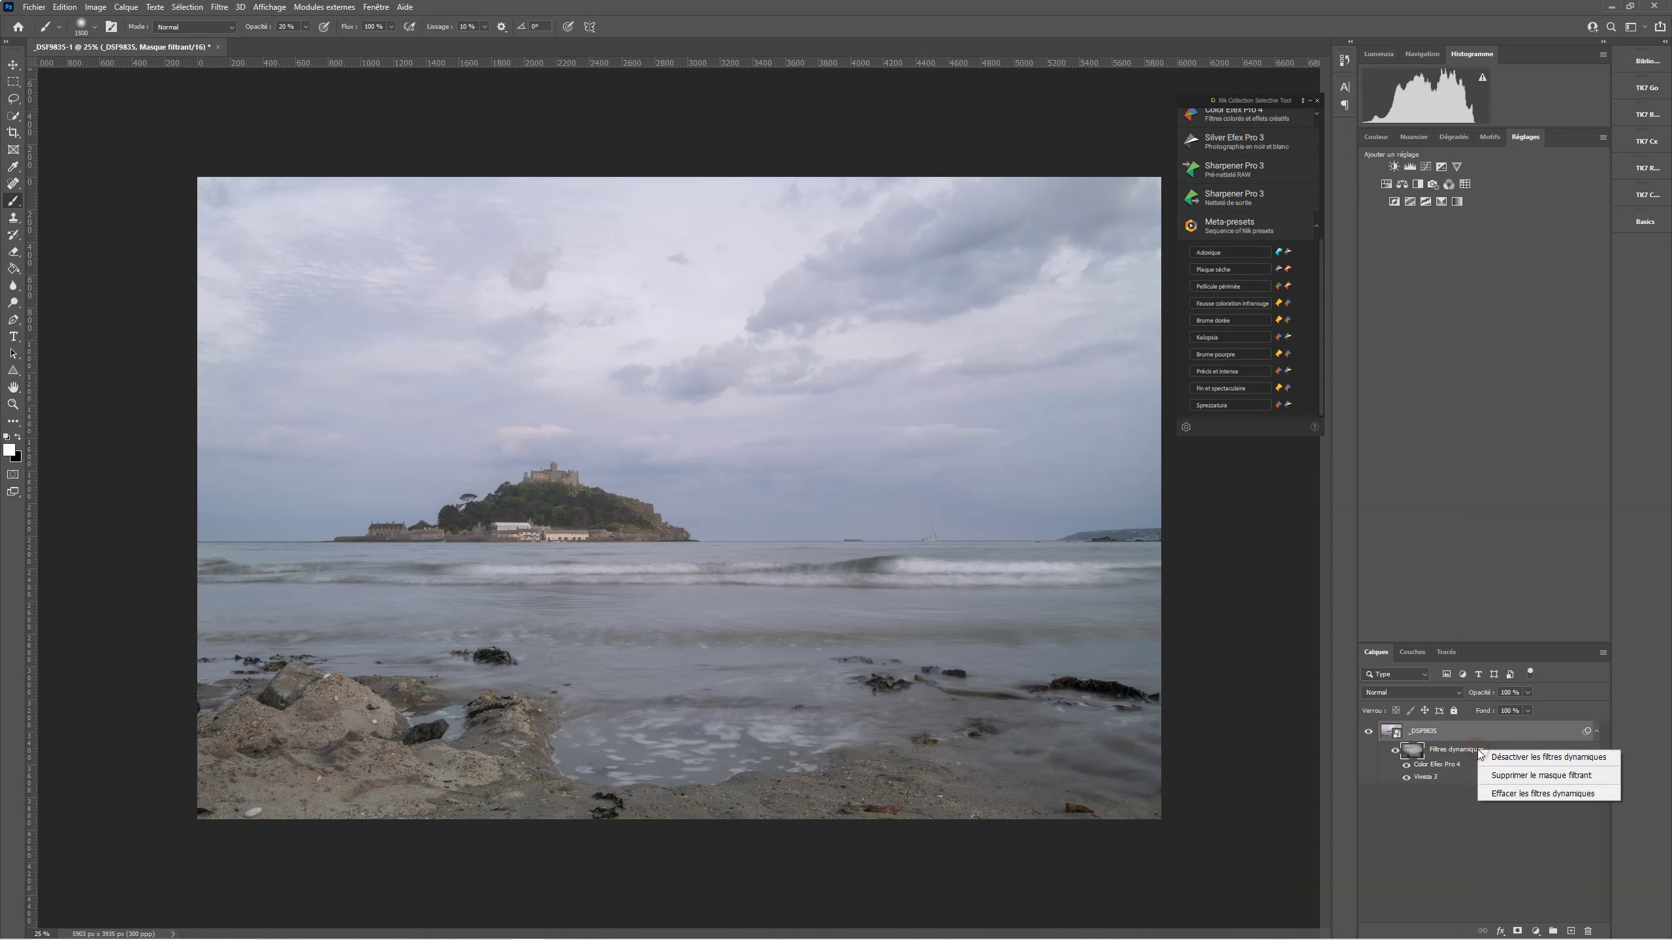
left_click(1508, 794)
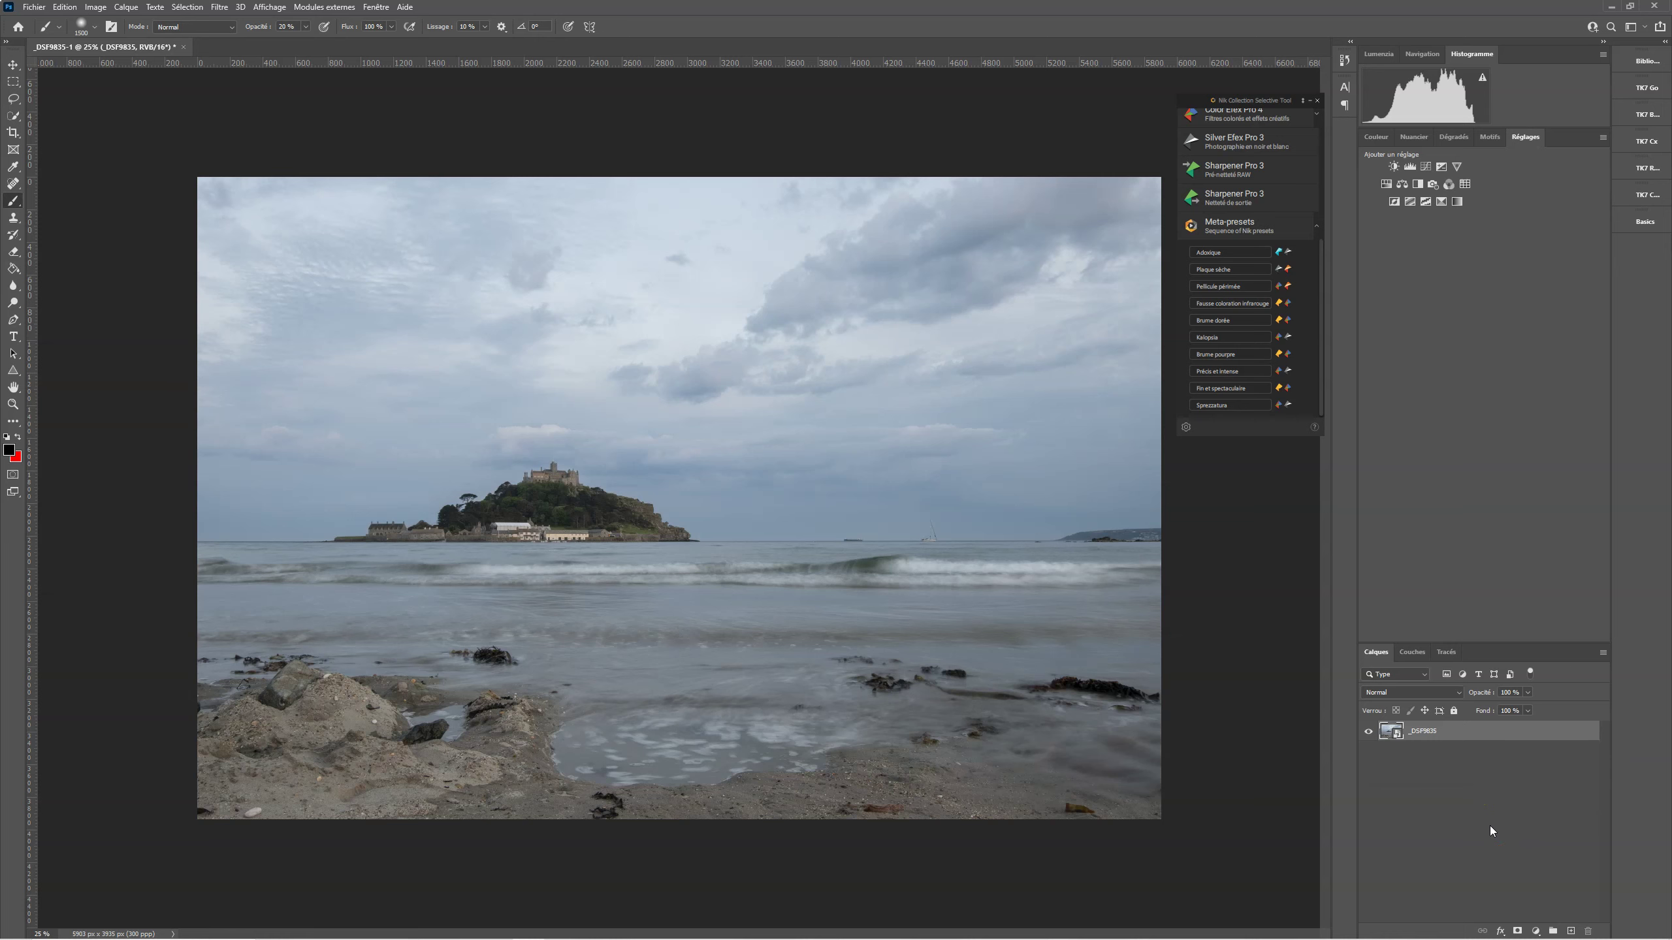
key("5")
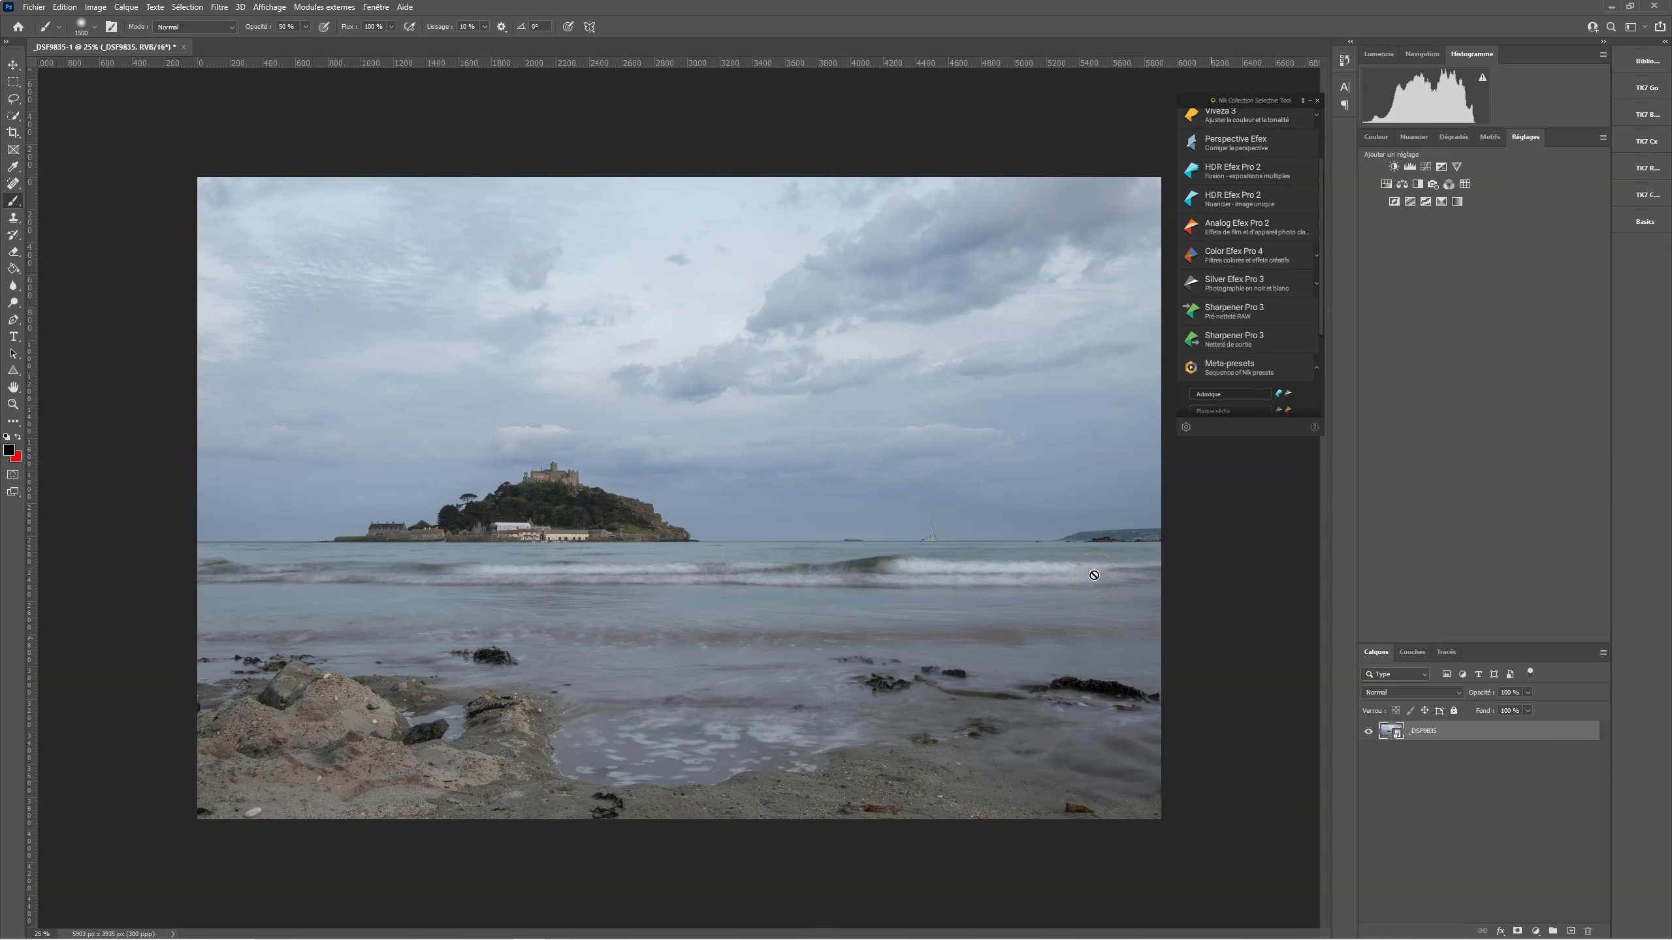